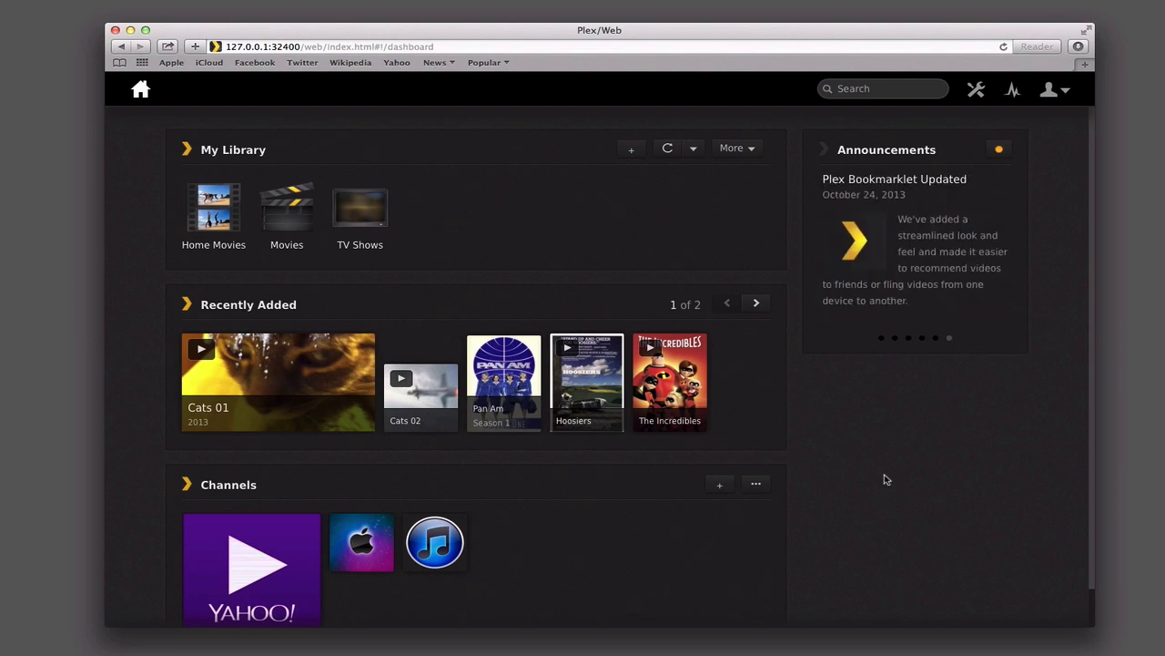
# Step: Open the TV Shows media folder, check Plex's TV Shows library, then return to Finder
pyautogui.moveTo(566, 652)
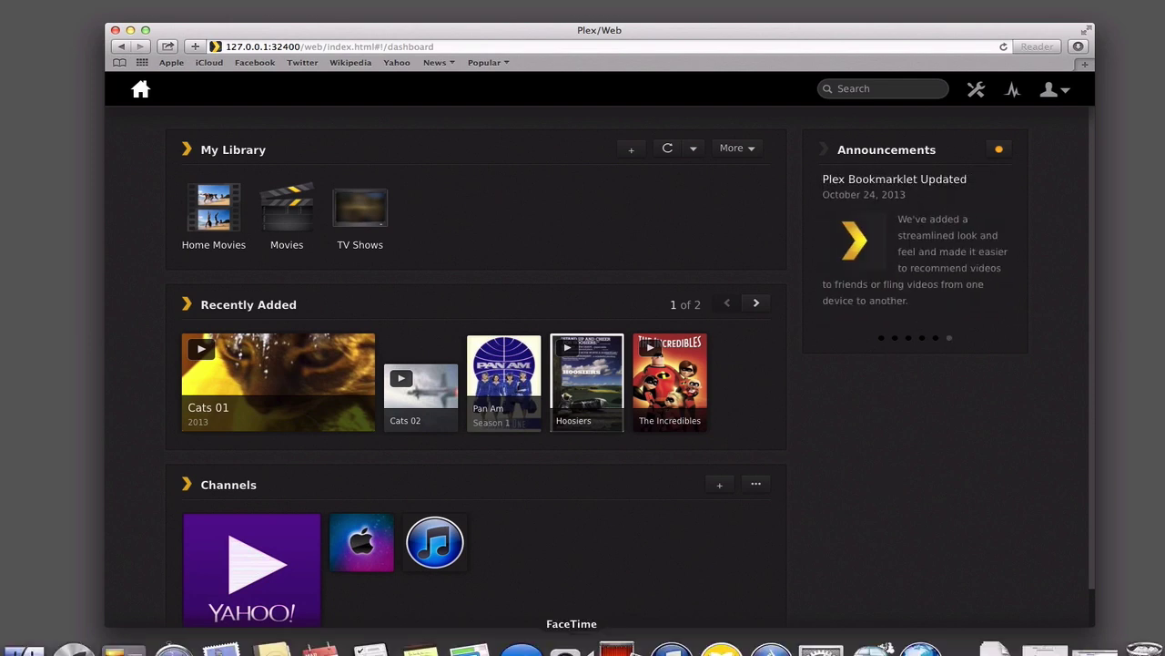
pyautogui.click(1107, 647)
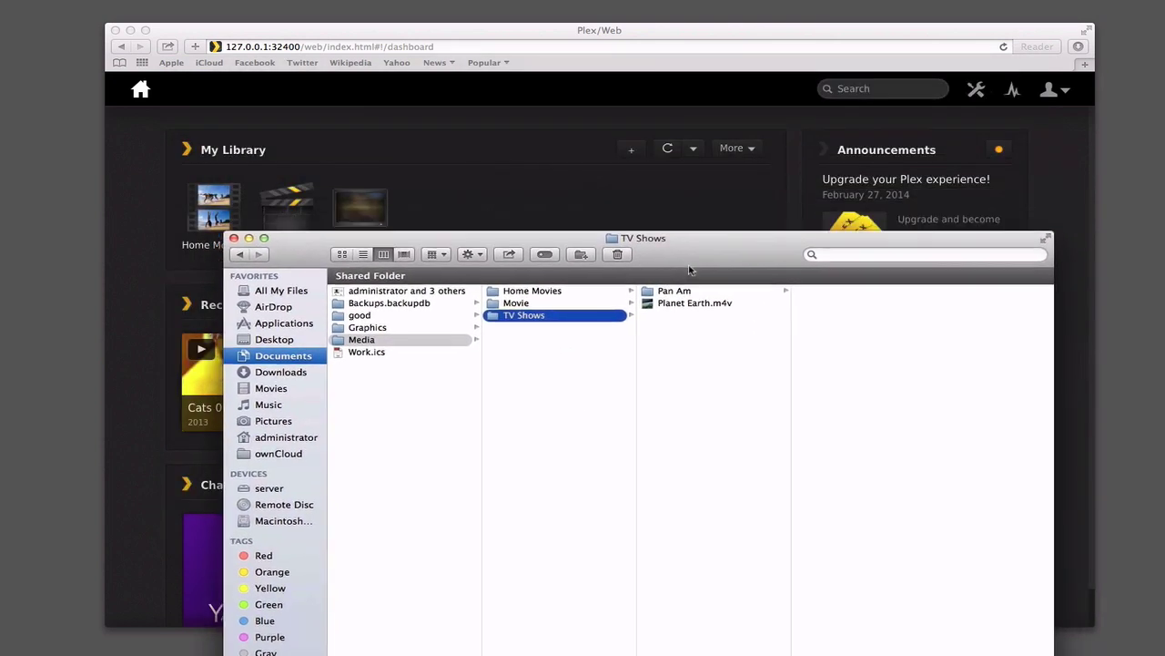
pyautogui.click(442, 32)
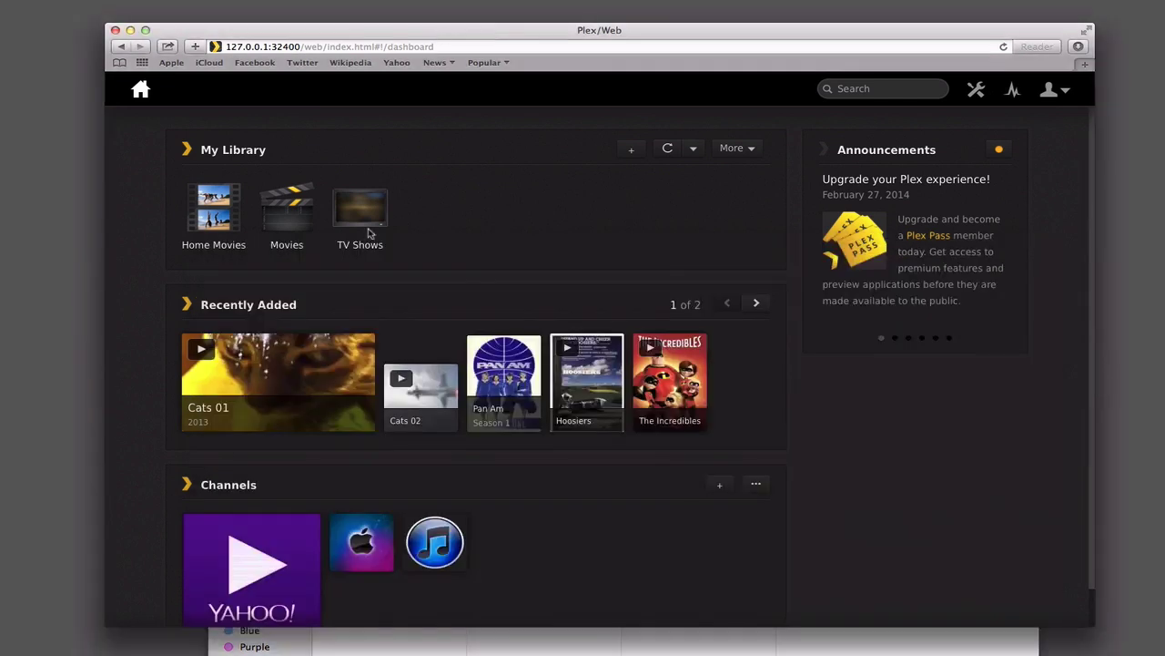
pyautogui.click(364, 226)
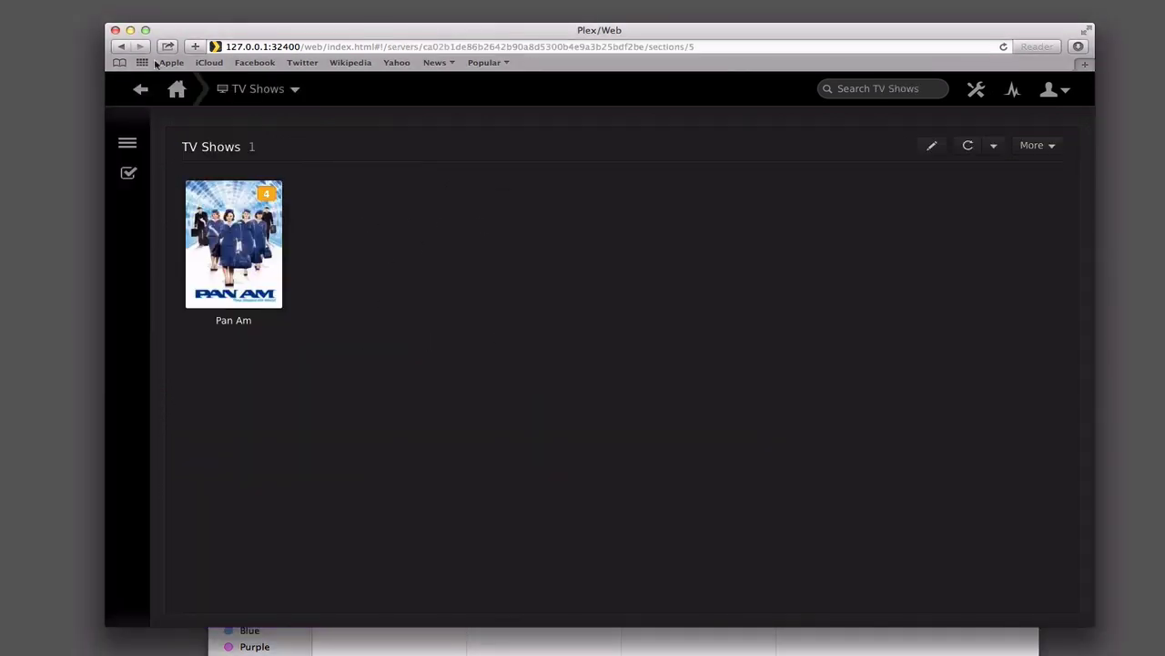
pyautogui.click(141, 91)
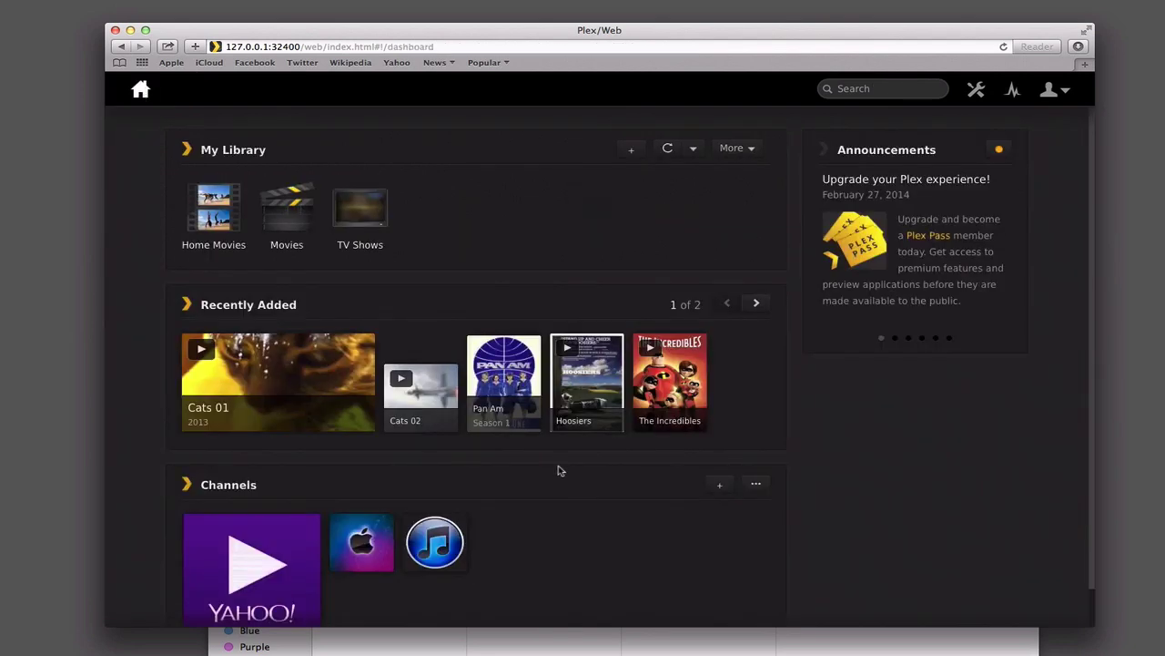
pyautogui.click(580, 647)
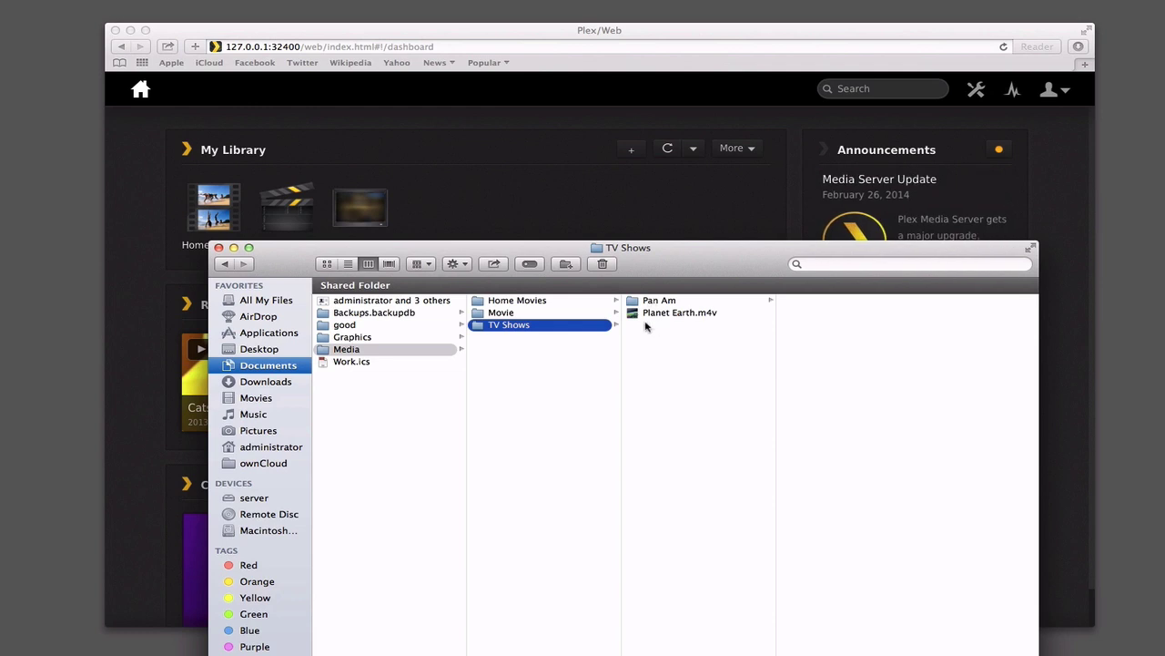
# Step: Create a Planet Earth folder in TV Shows, move Planet Earth.m4v into it, and minimize Finder
pyautogui.click(565, 264)
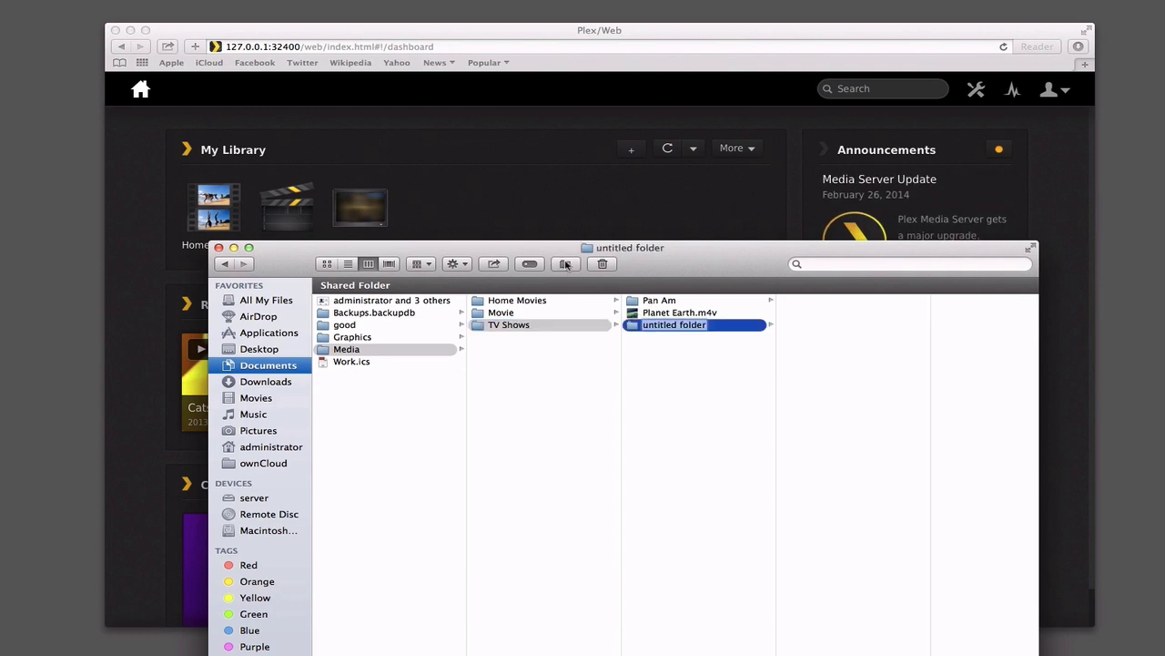
pyautogui.write('Planet Ea')
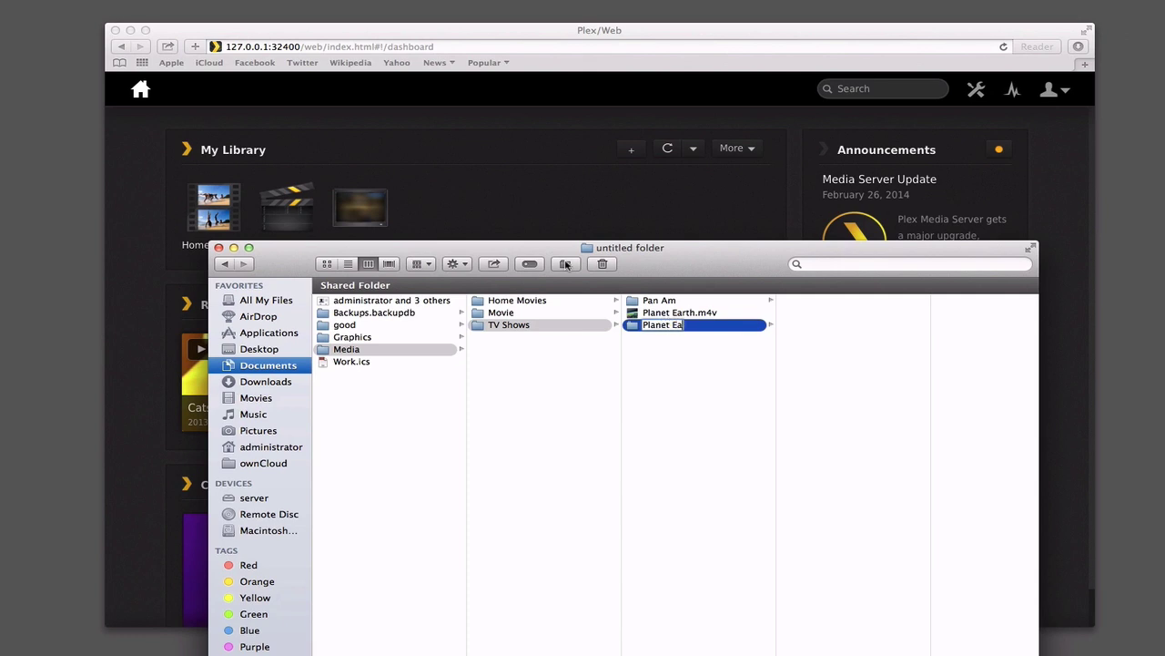
pyautogui.write('rth')
pyautogui.press('Return')
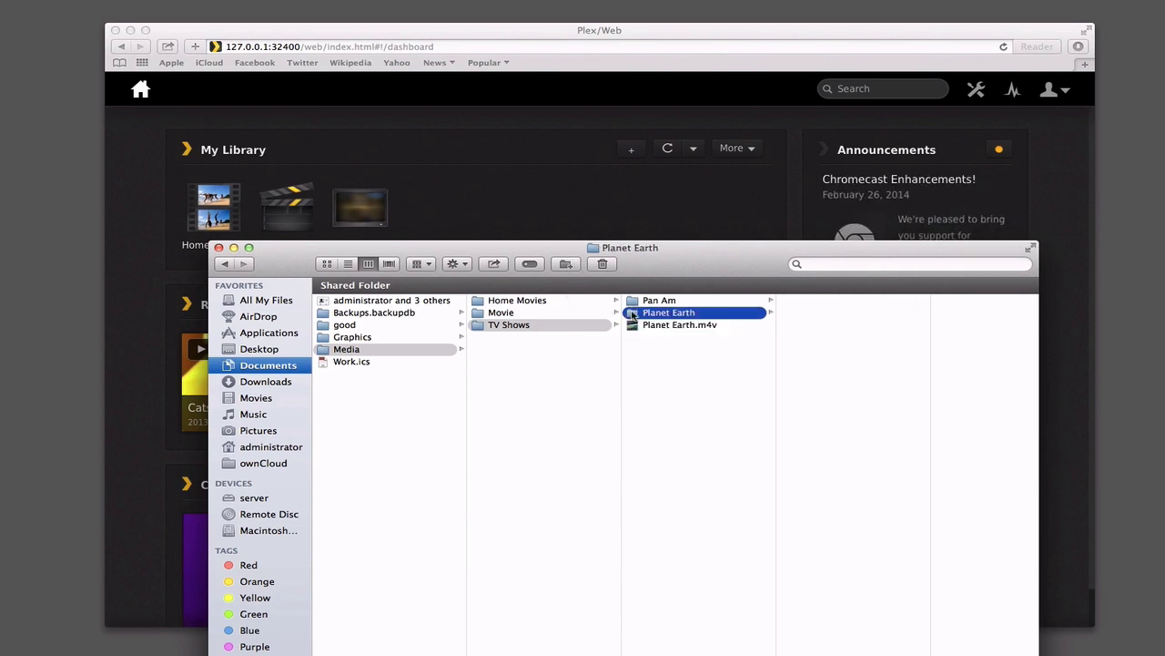
pyautogui.moveTo(634, 326); pyautogui.dragTo(652, 315)
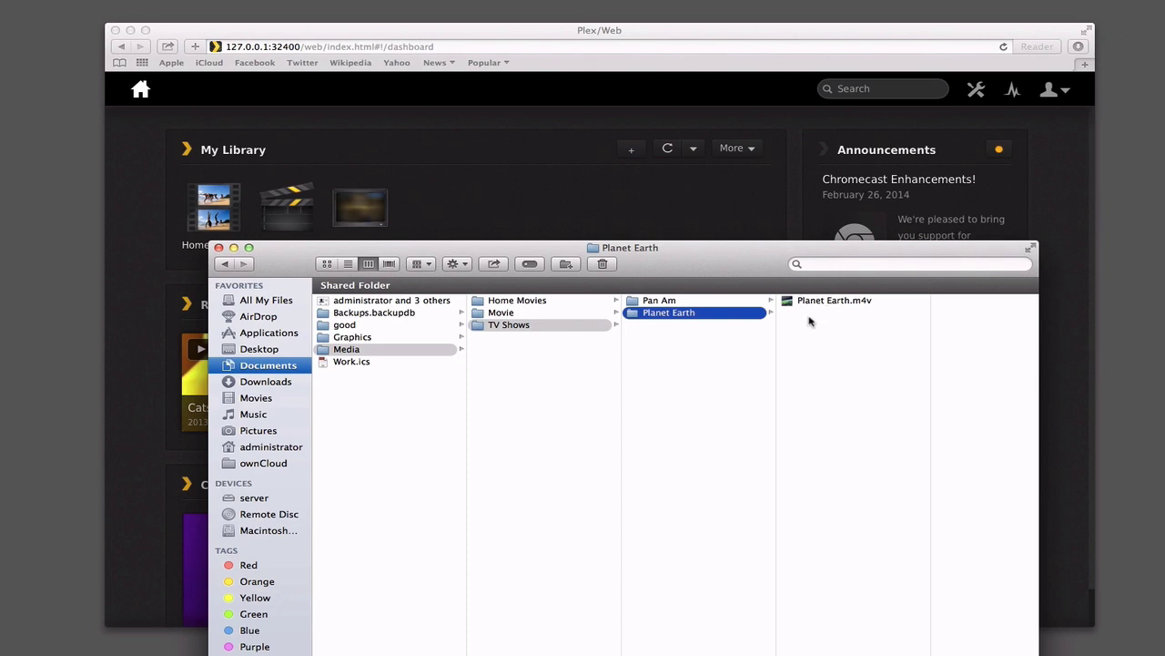
pyautogui.click(233, 248)
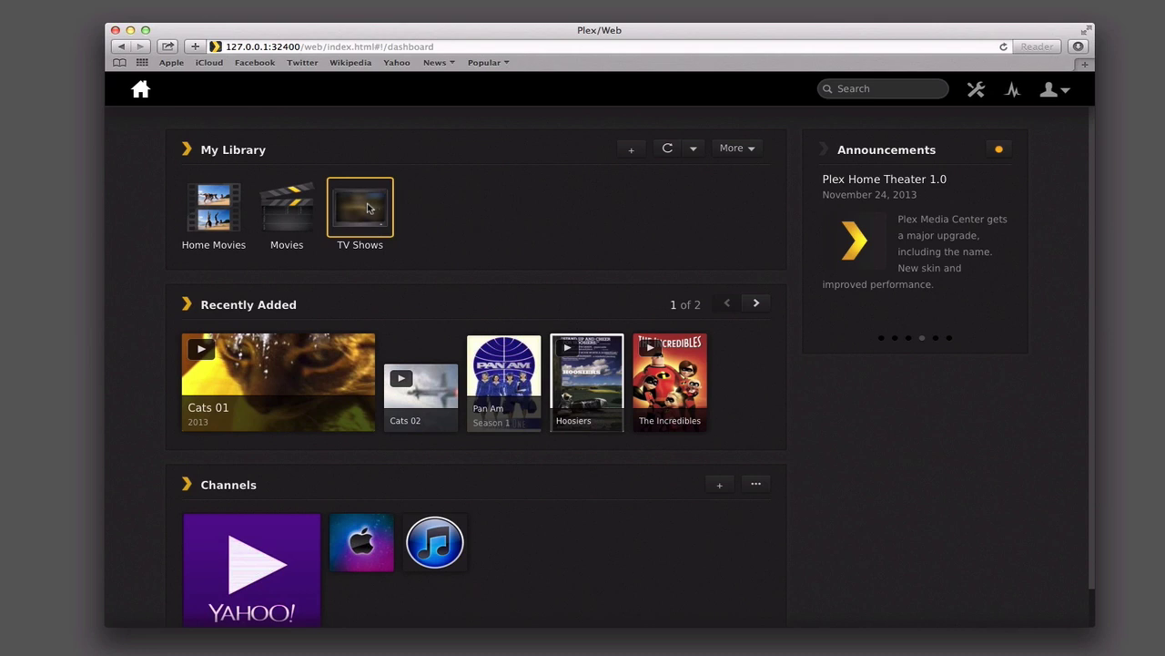
# Step: Refresh the TV Shows library, view Planet Earth's season S01, then go back to its show page
pyautogui.click(369, 209)
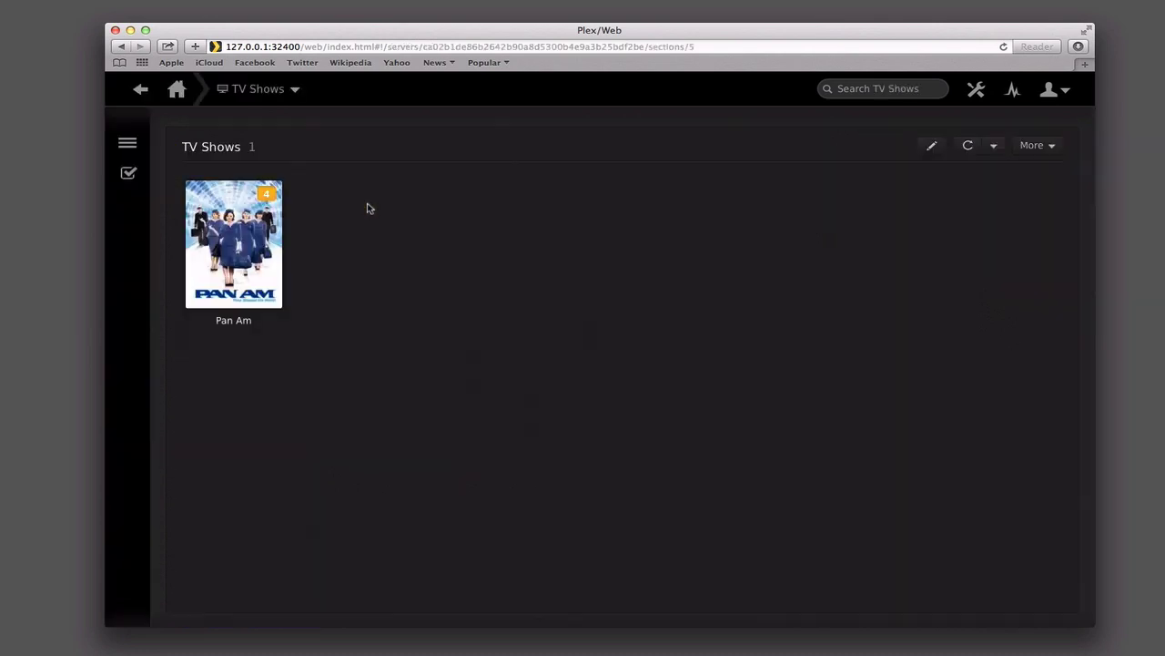
pyautogui.click(967, 150)
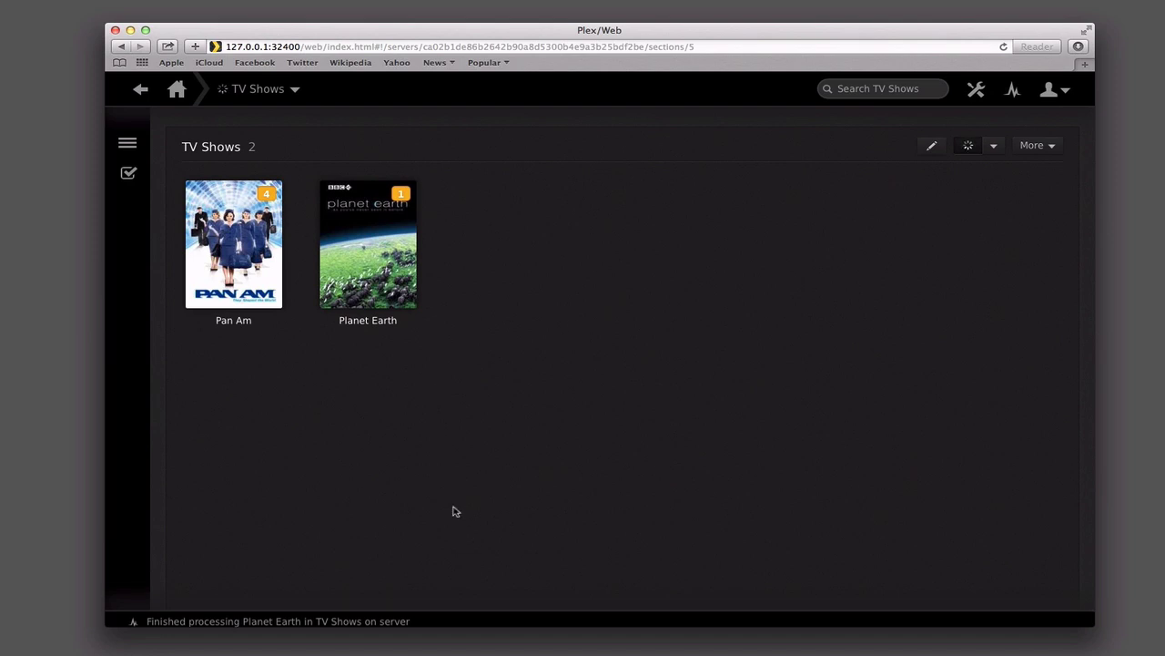
pyautogui.click(366, 248)
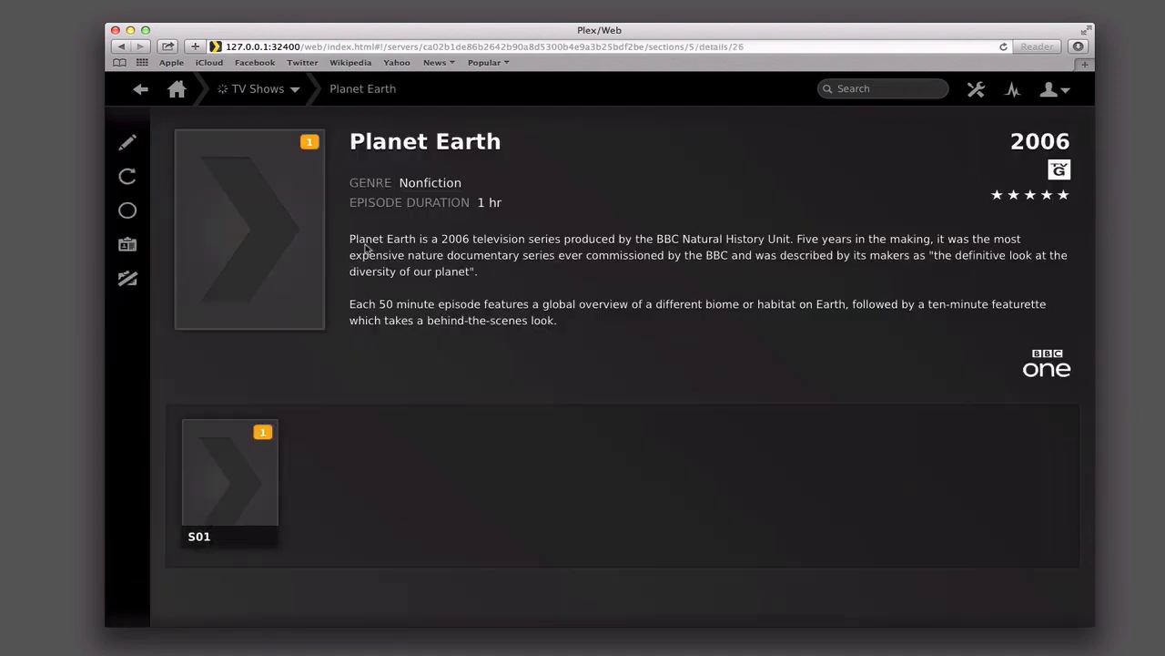
pyautogui.click(230, 498)
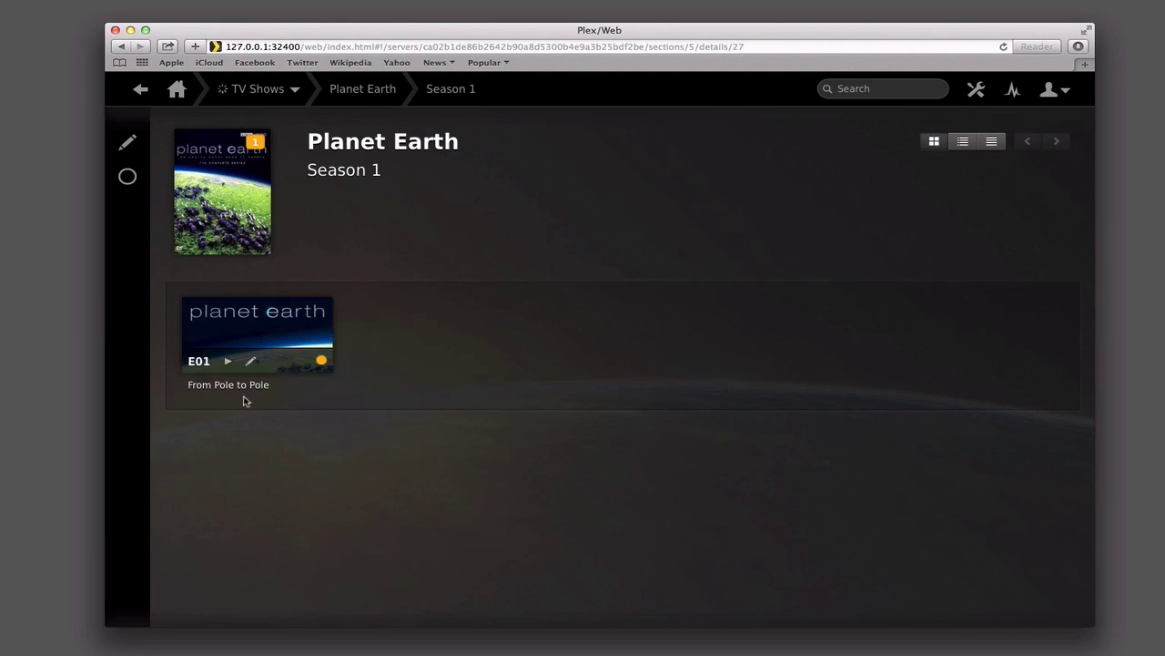
pyautogui.moveTo(248, 398)
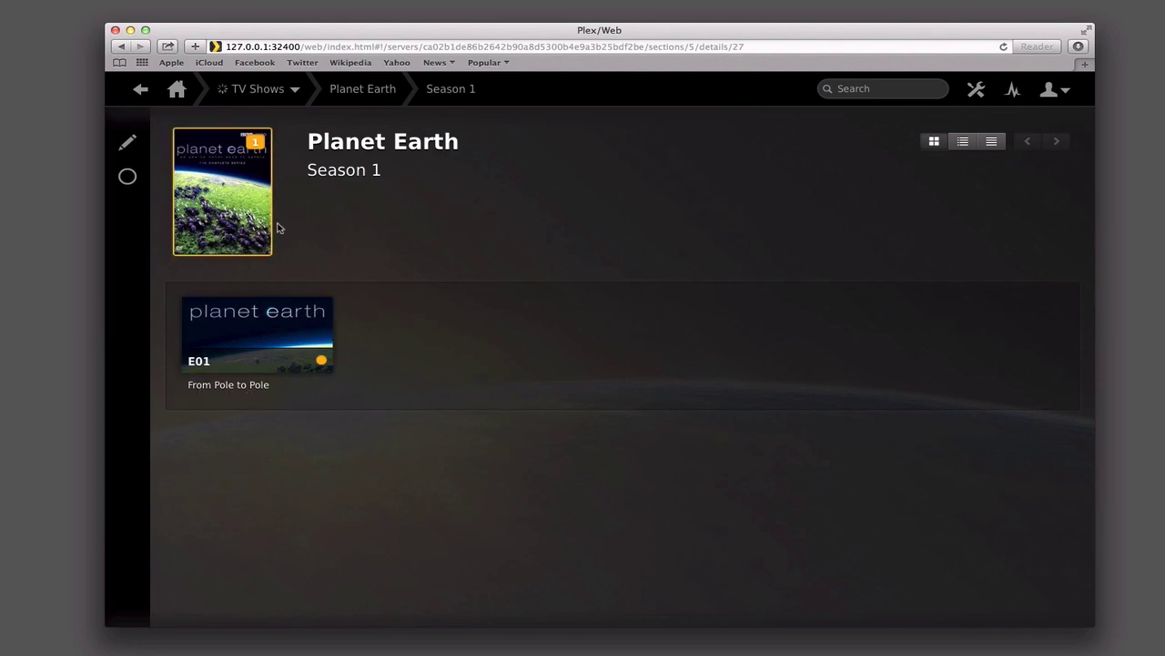
pyautogui.click(141, 89)
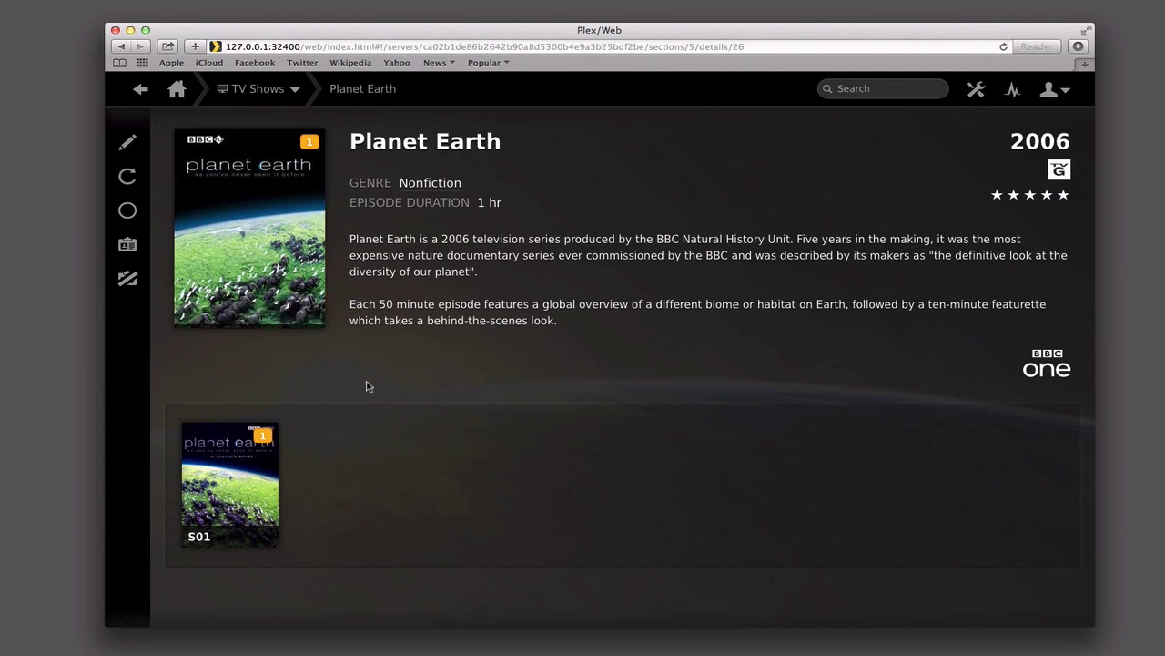
pyautogui.moveTo(278, 216)
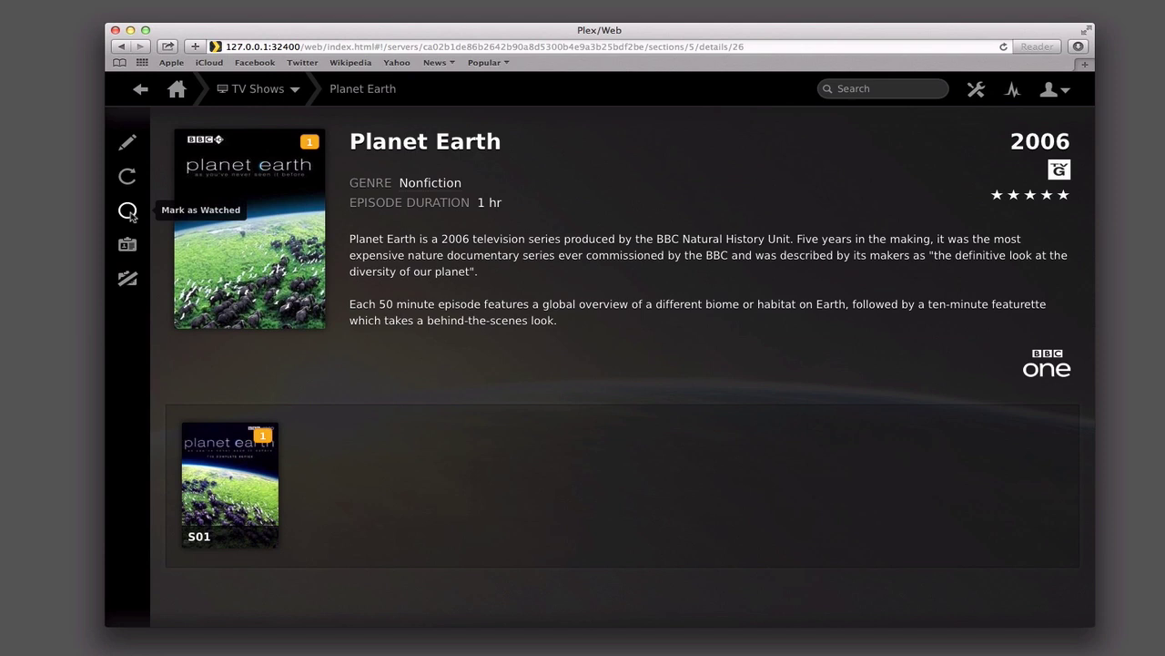
pyautogui.click(128, 213)
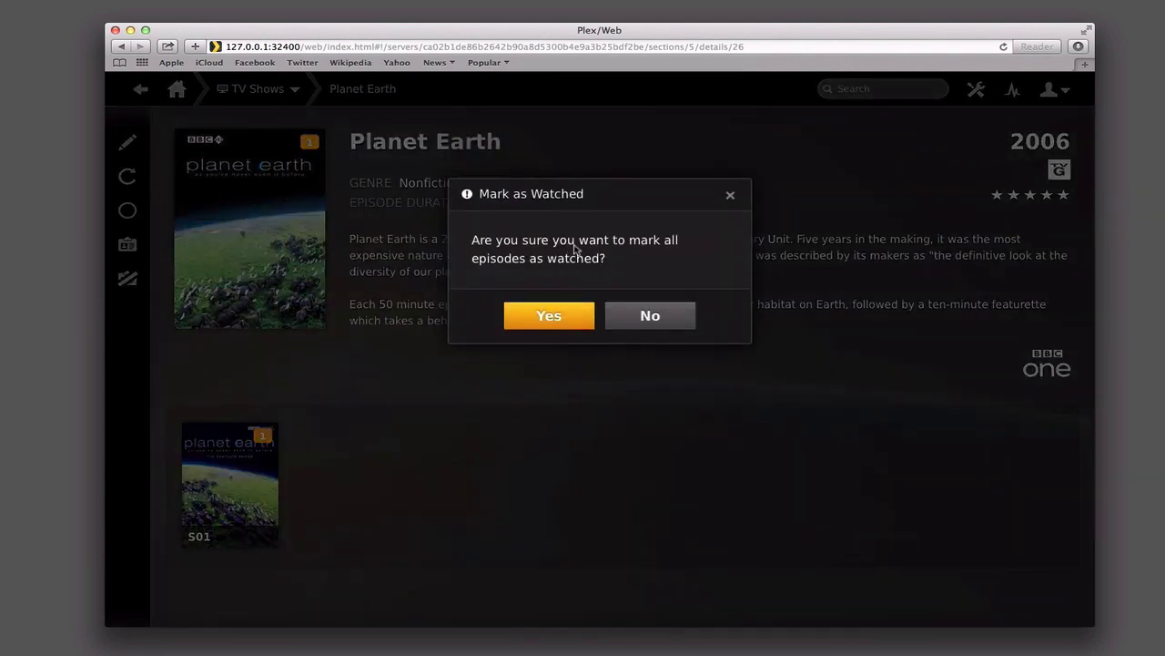
pyautogui.click(554, 317)
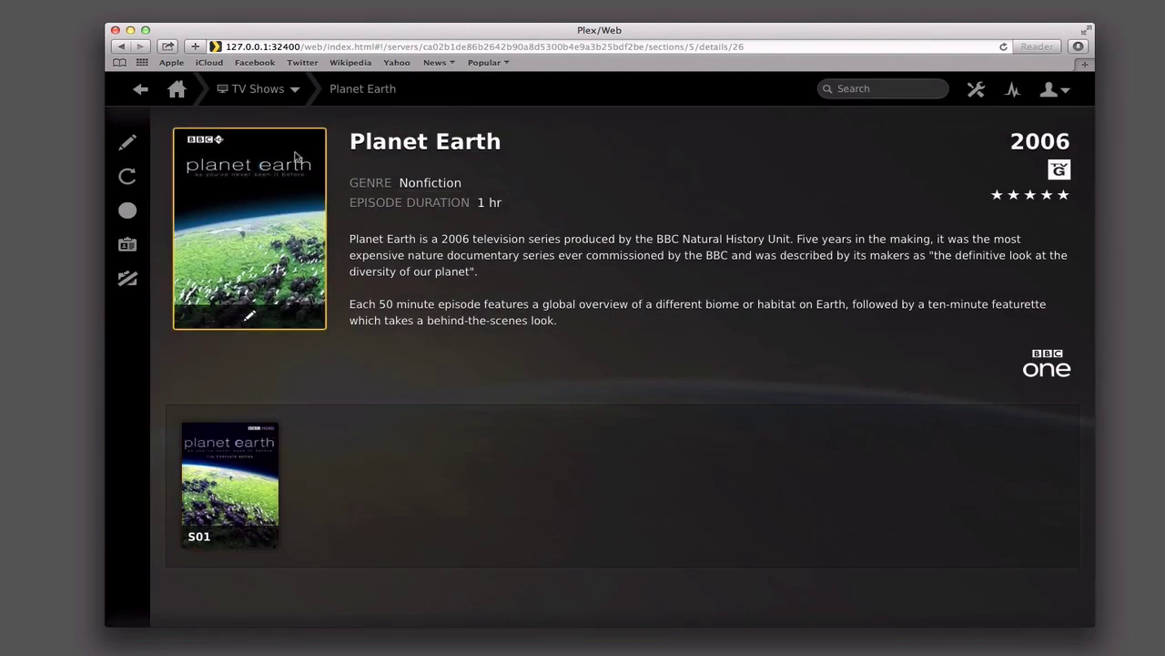
pyautogui.click(128, 211)
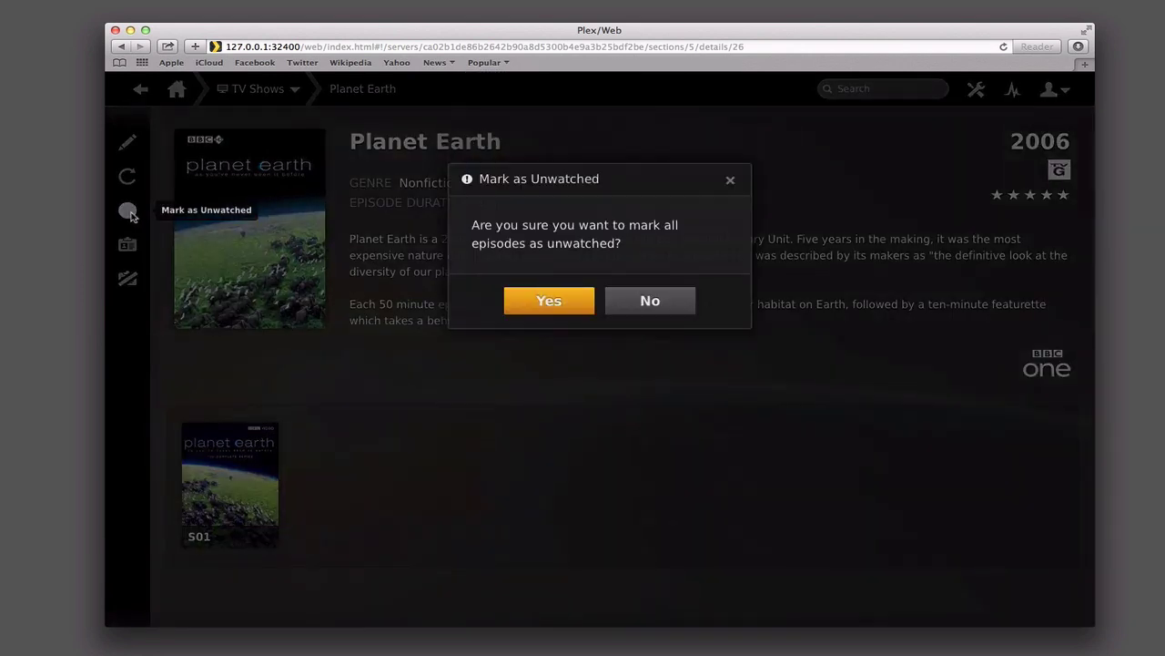
pyautogui.click(542, 319)
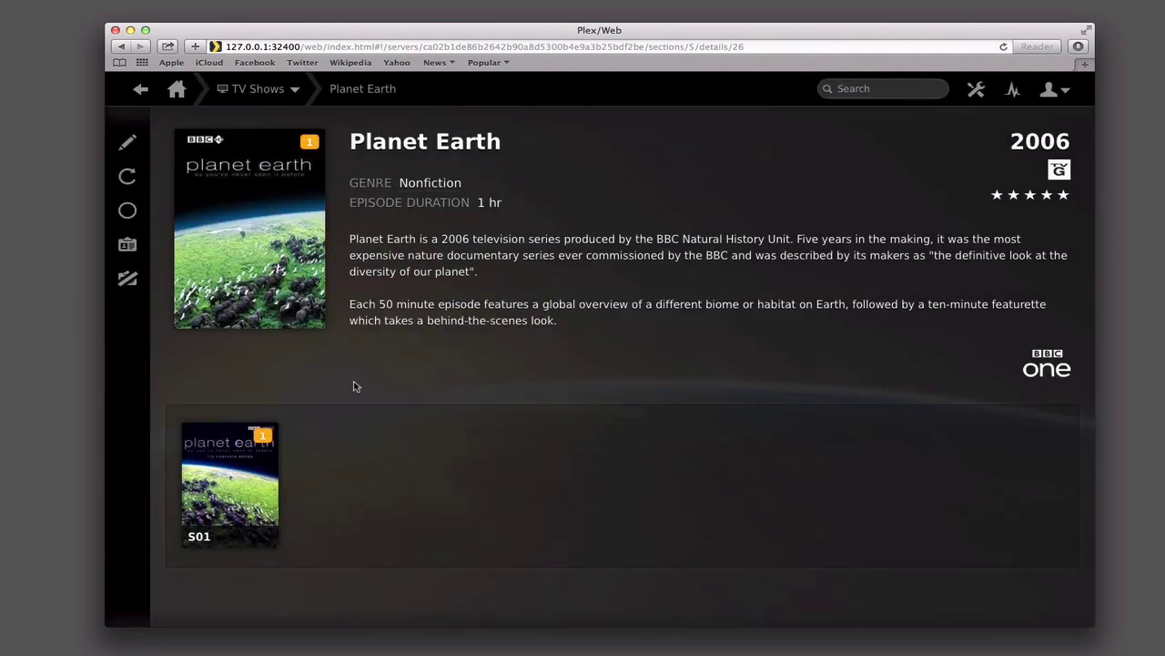
# Step: Match the show to Planet Earth (2006), then reopen Fix Match to view the matching agents
pyautogui.click(127, 245)
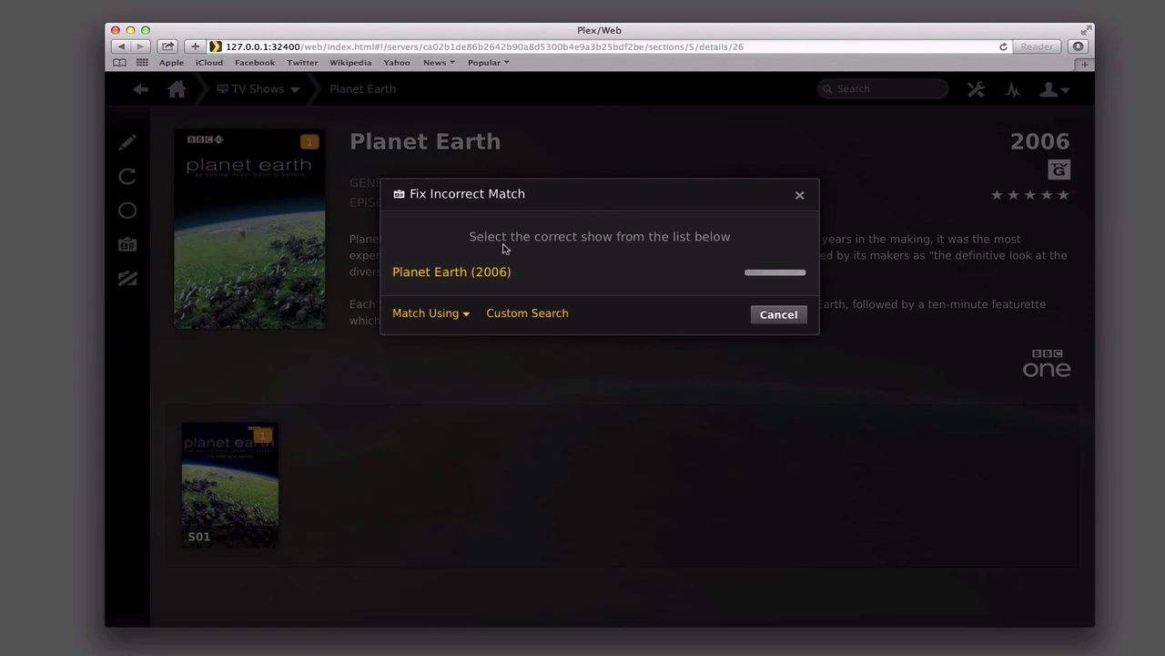
pyautogui.click(469, 275)
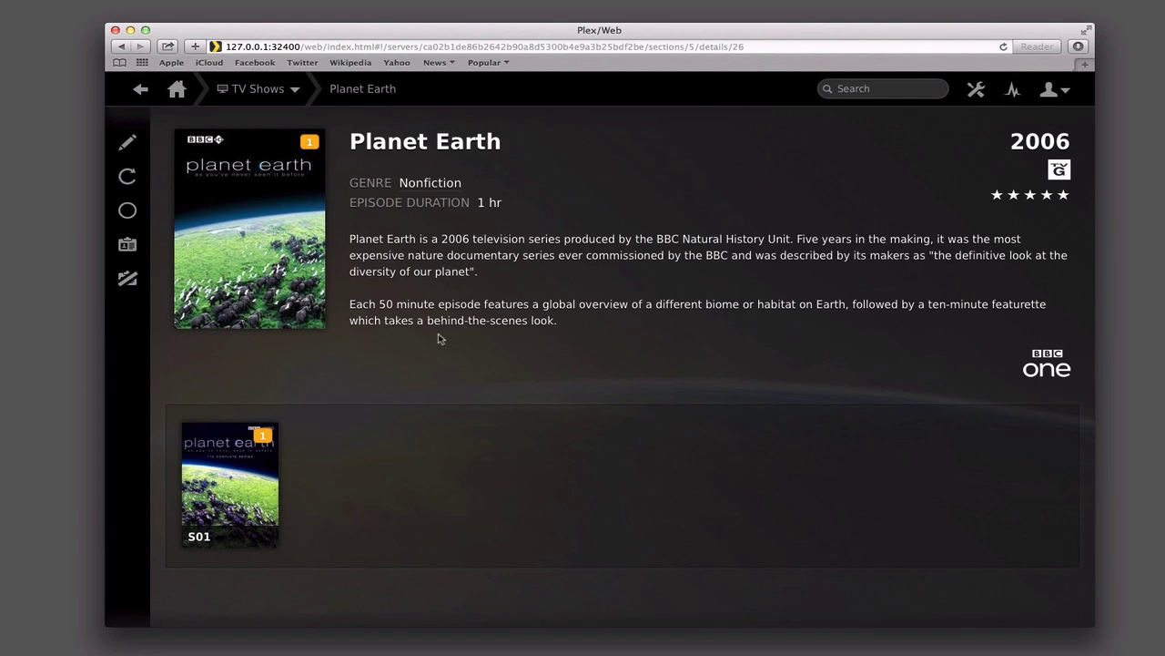
pyautogui.click(128, 245)
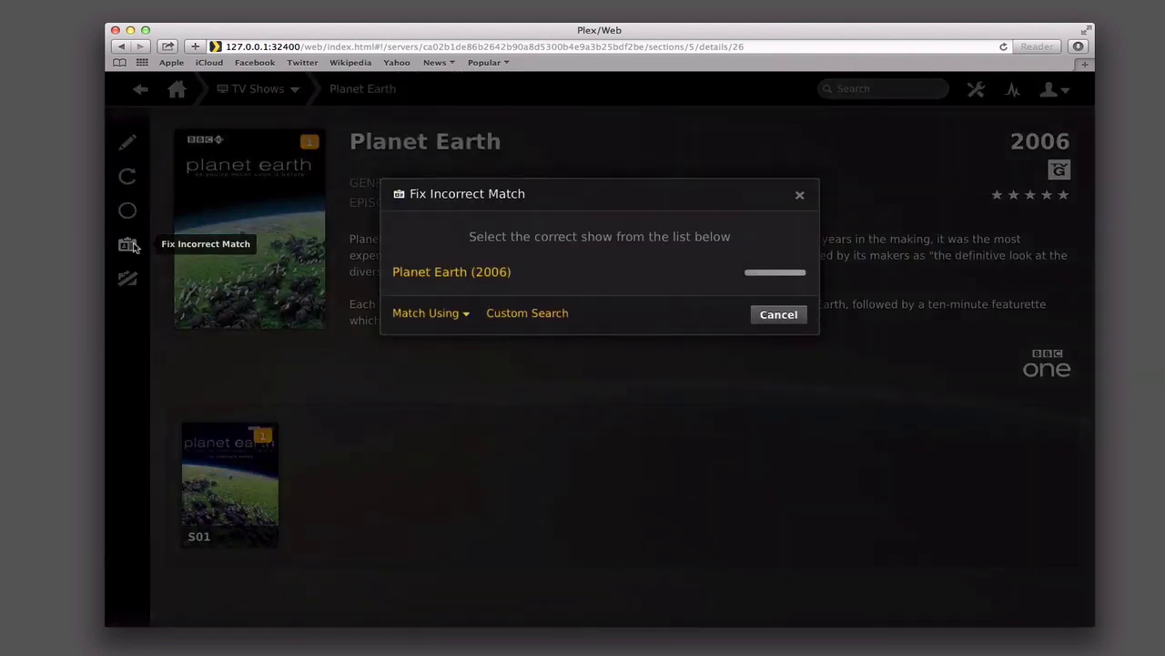
pyautogui.click(465, 314)
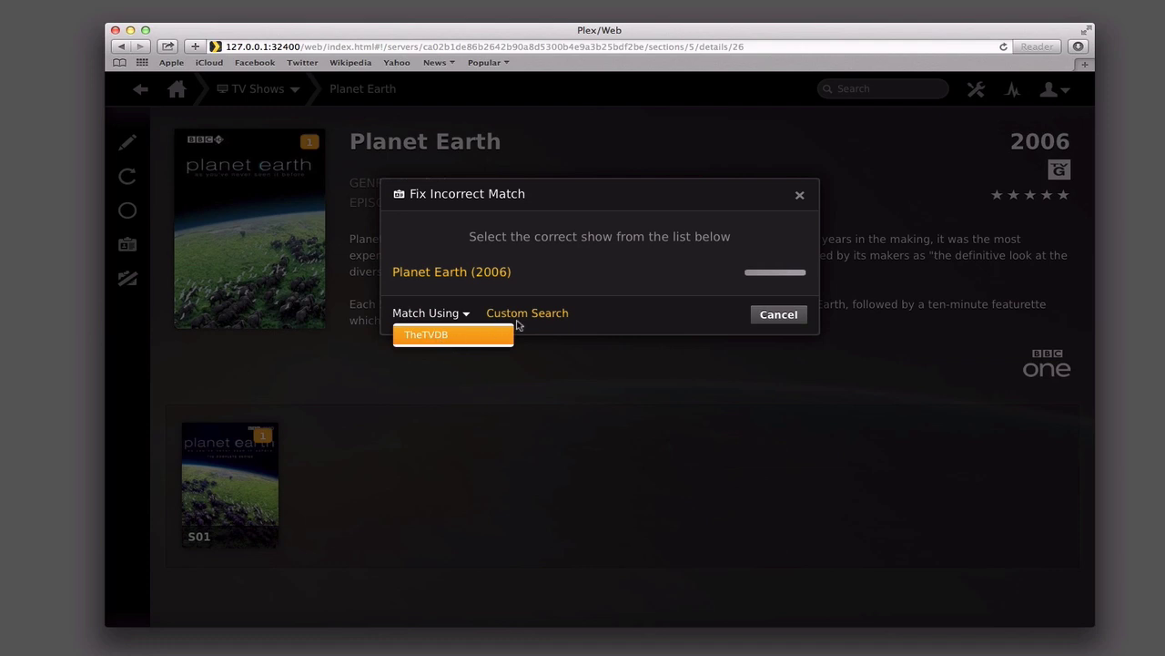
# Step: Try a custom match search with TheTVDB as source, then cancel without rematching
pyautogui.click(548, 314)
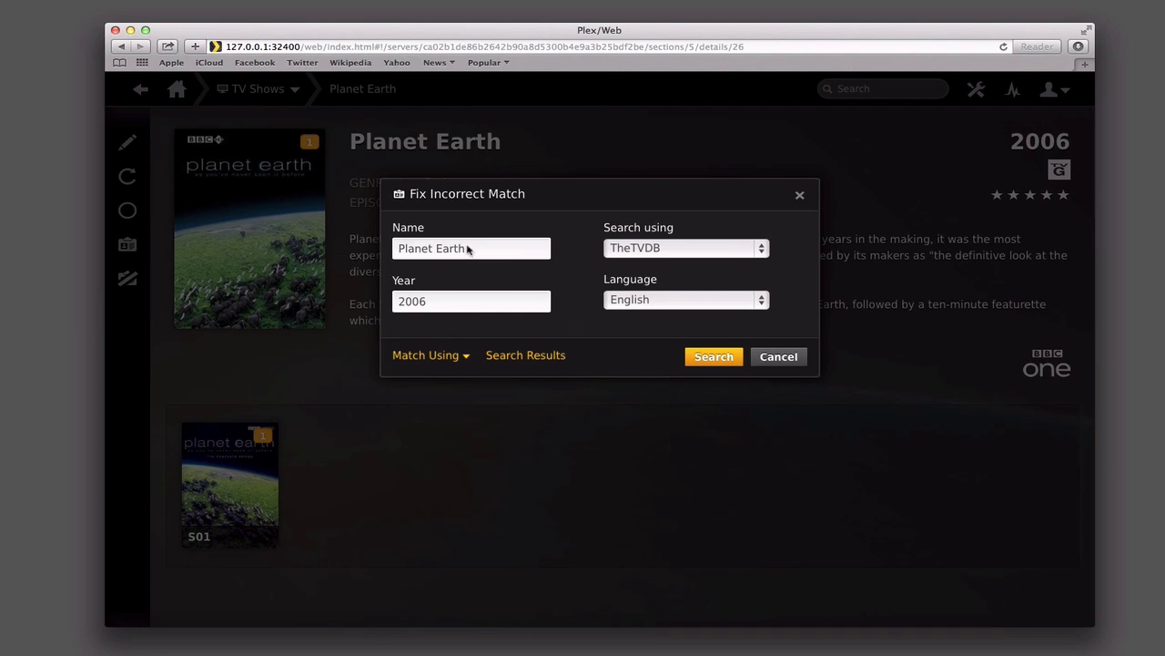
pyautogui.click(762, 250)
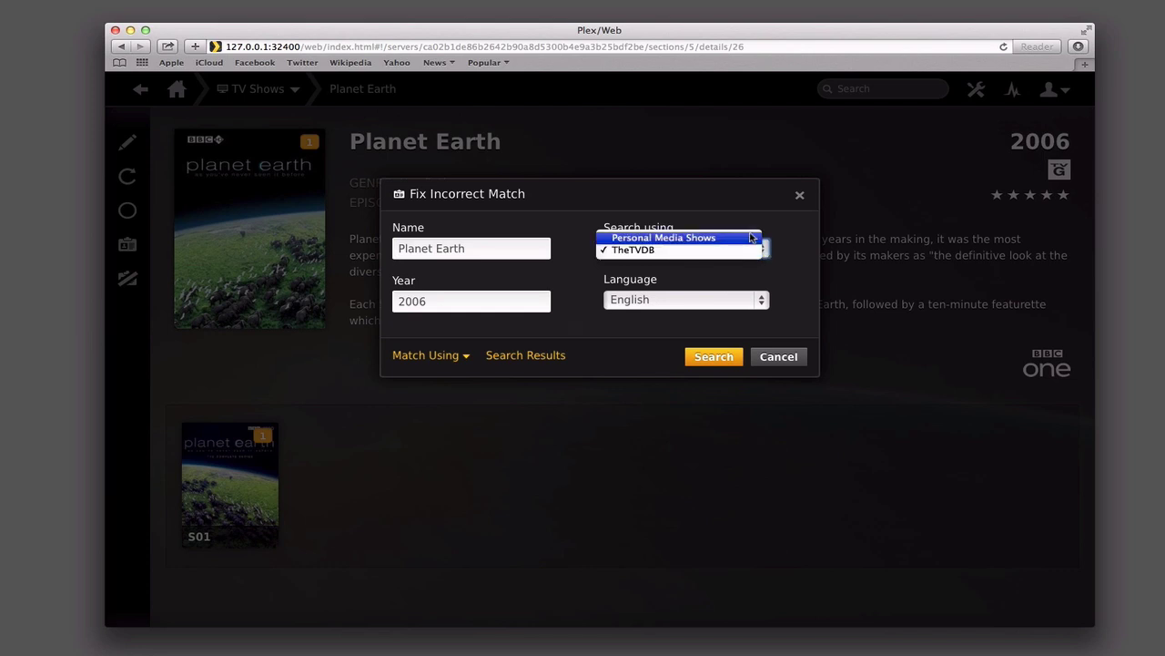
pyautogui.click(794, 242)
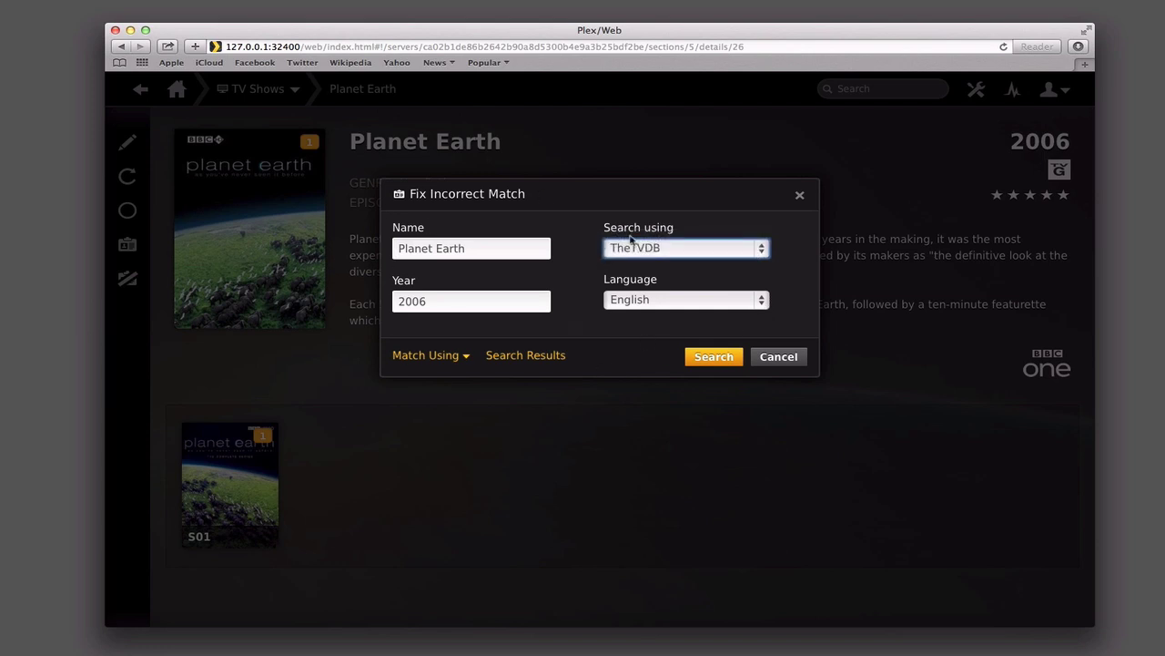
pyautogui.click(776, 358)
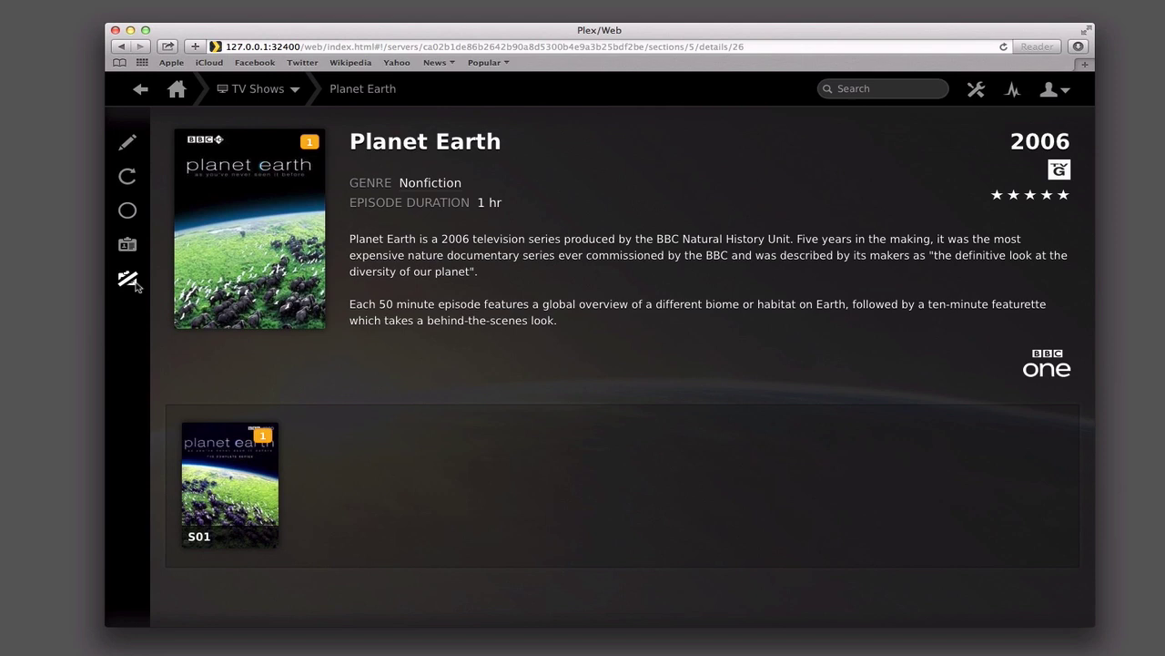
# Step: Open Planet Earth's metadata editor and browse alternative posters, keeping the original one
pyautogui.click(128, 143)
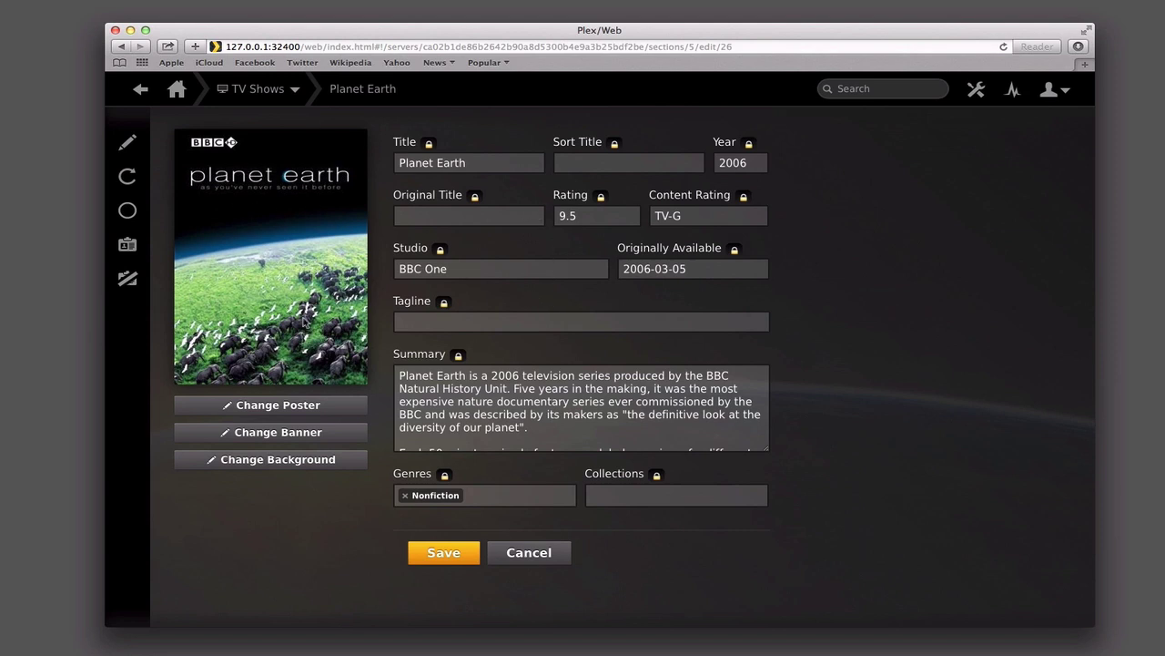
pyautogui.click(272, 410)
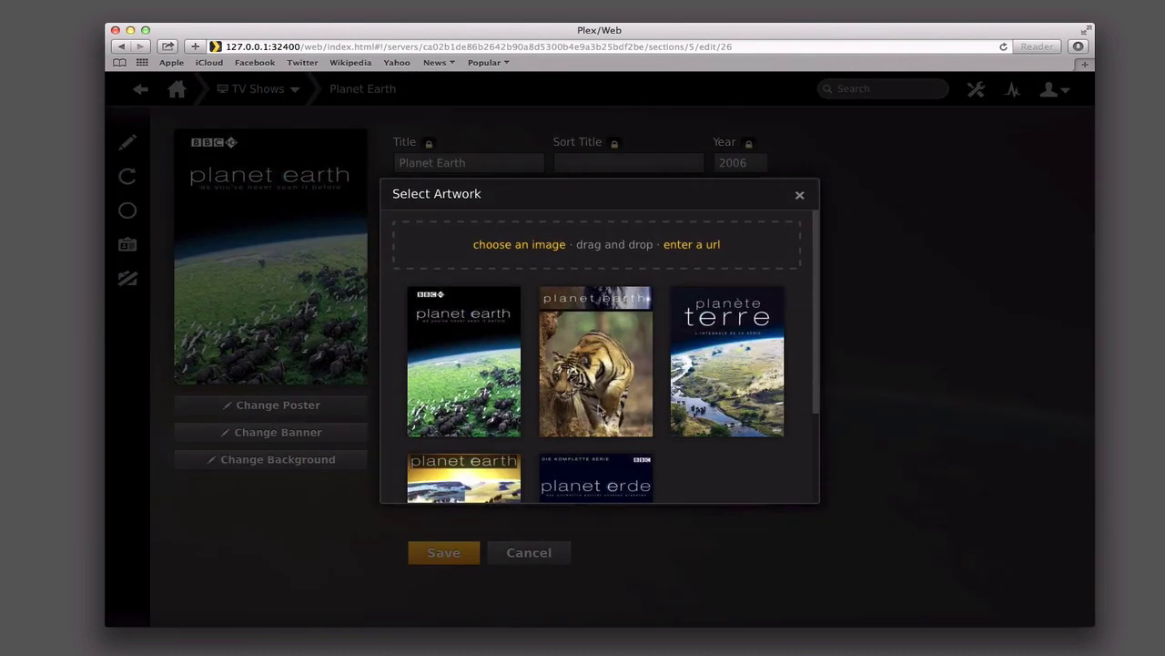
pyautogui.scroll(-3, 616, 404)
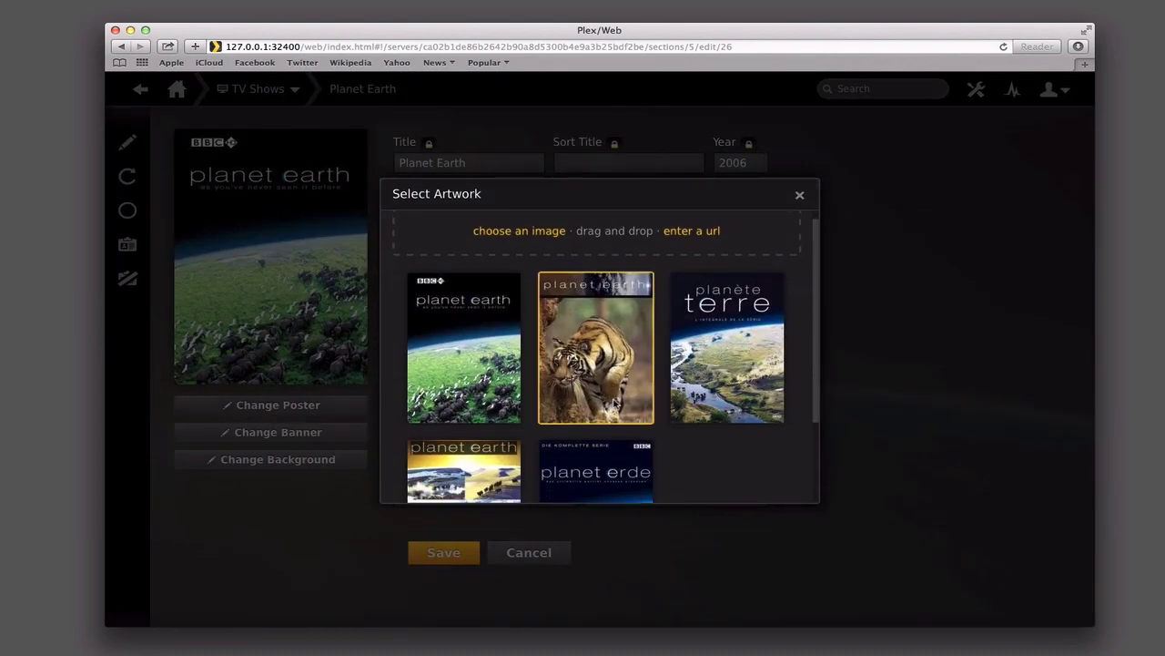
pyautogui.scroll(-2, 616, 404)
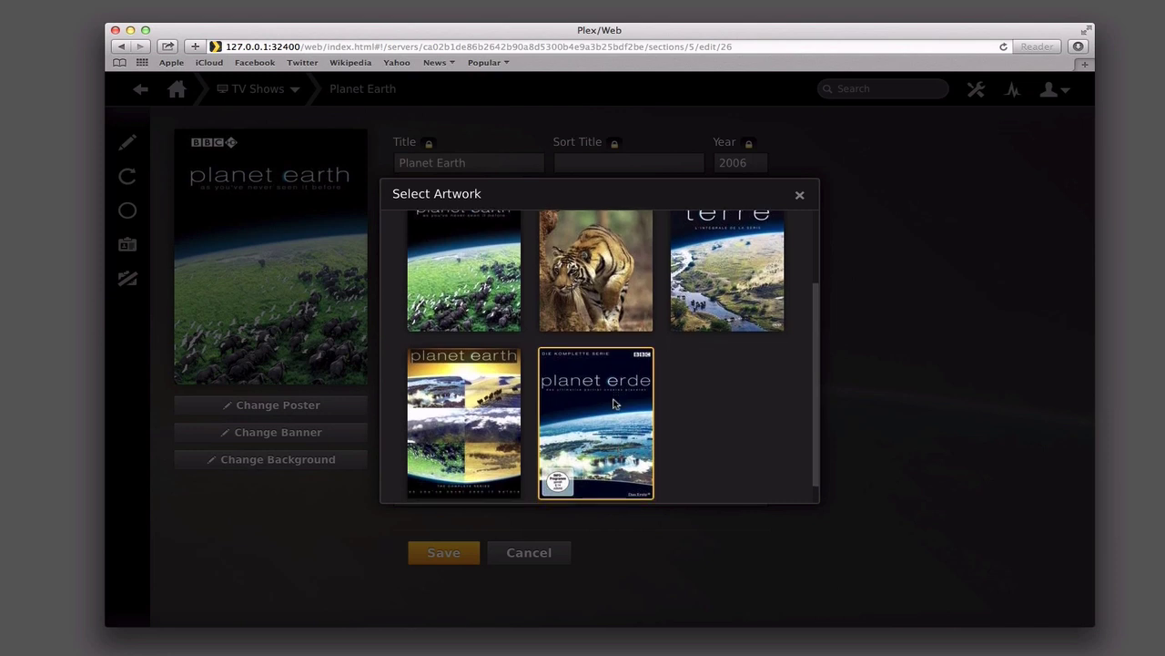
pyautogui.scroll(3, 616, 403)
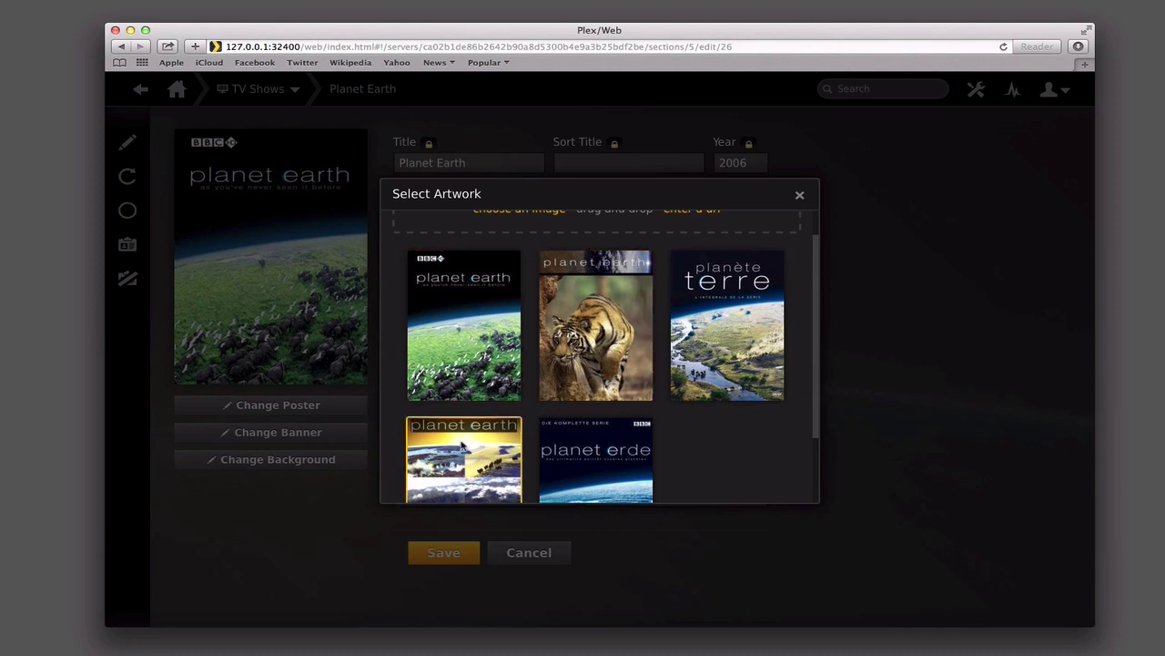
pyautogui.scroll(1, 696, 434)
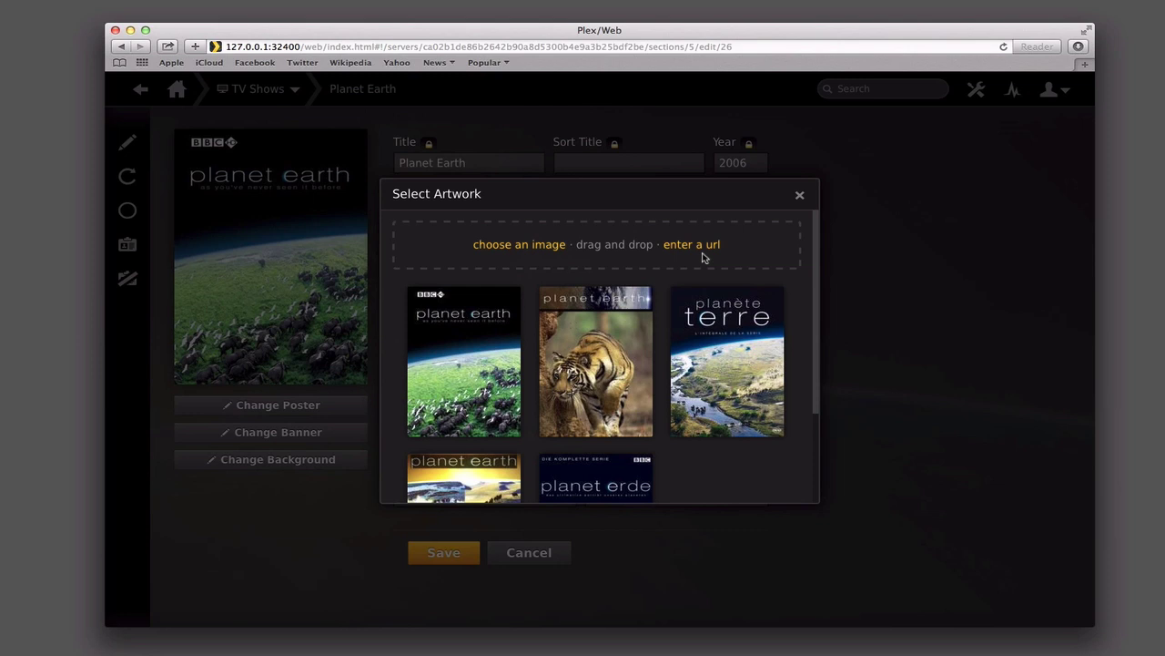
pyautogui.click(801, 196)
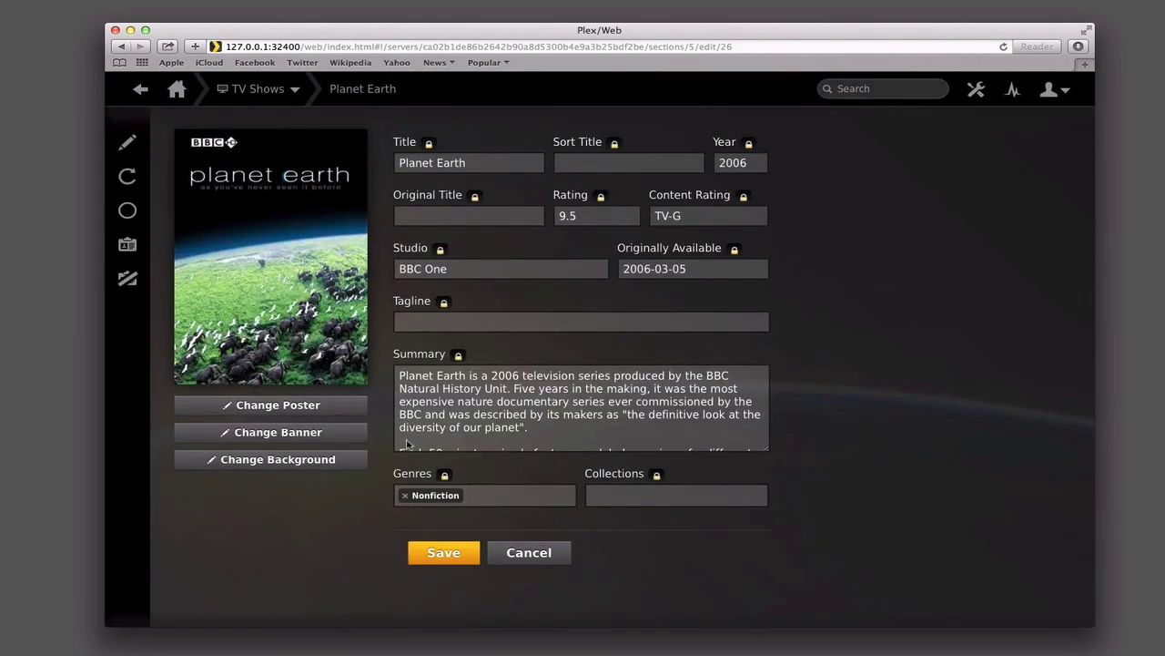
pyautogui.click(262, 434)
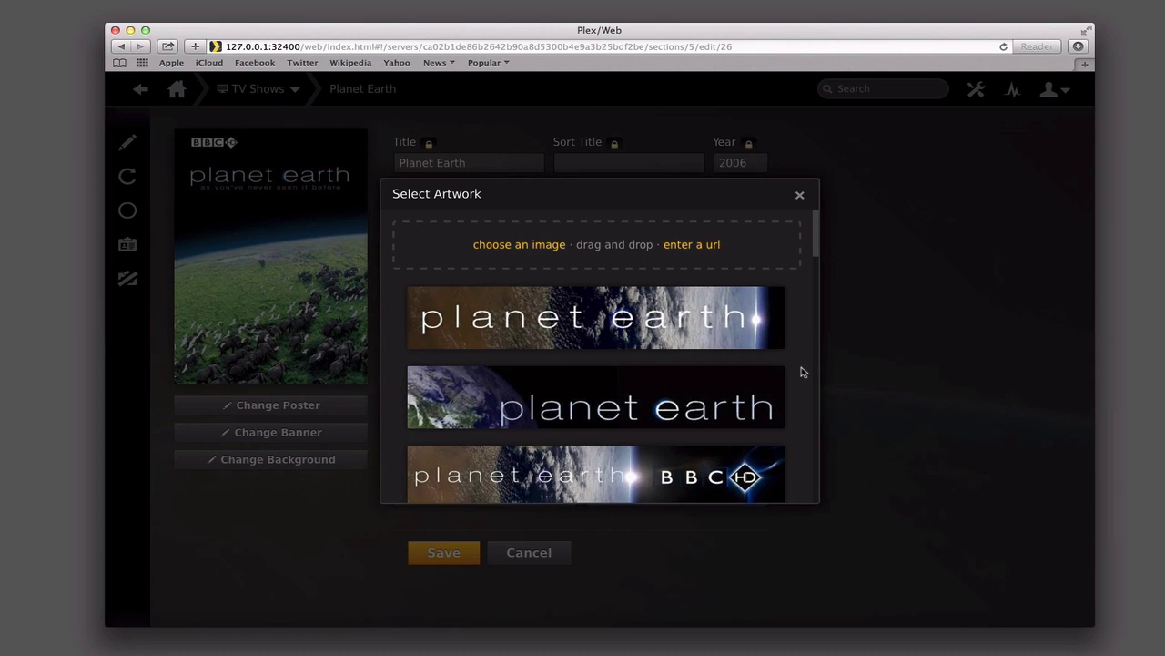
pyautogui.scroll(-3, 803, 364)
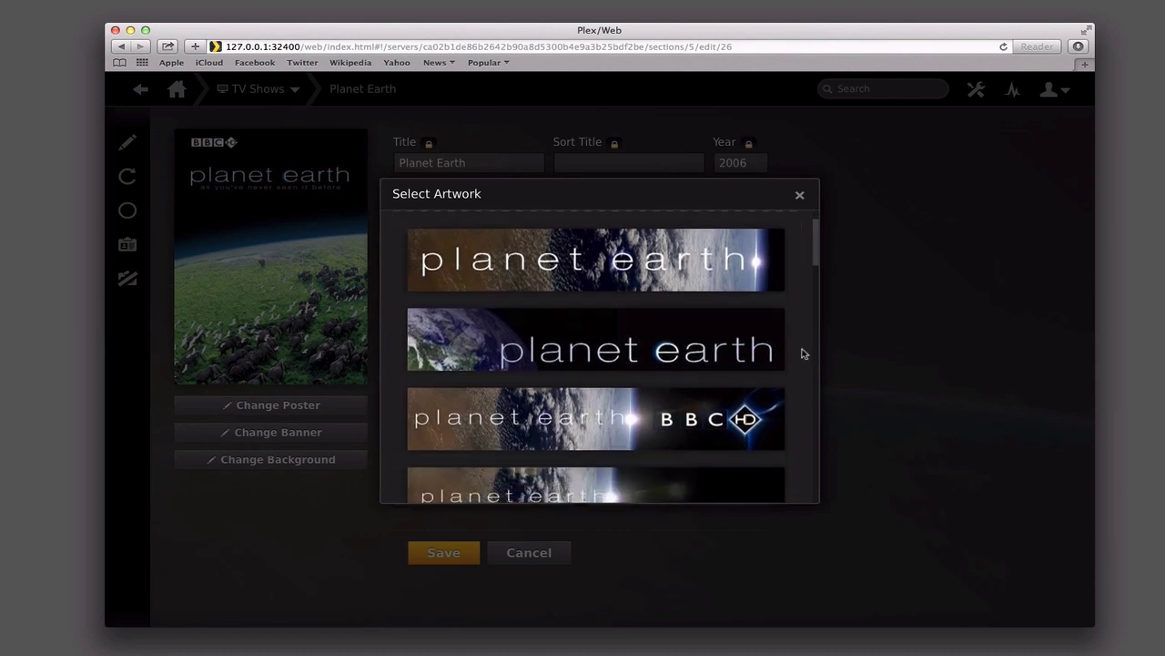
pyautogui.scroll(-2, 803, 353)
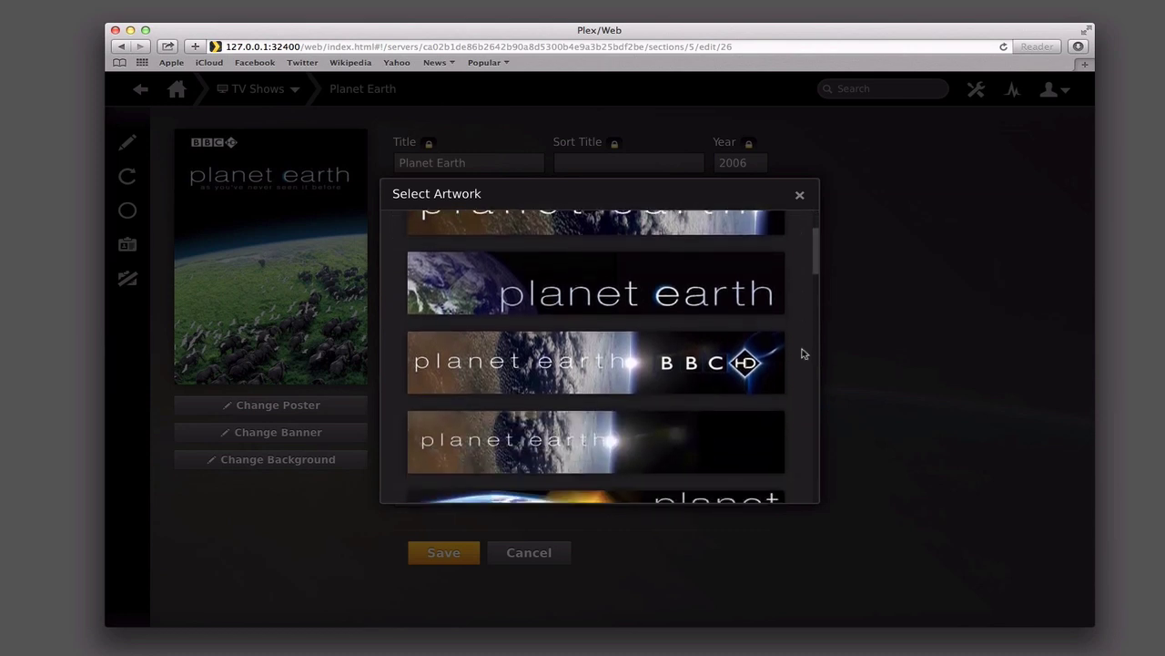
pyautogui.scroll(-1, 803, 353)
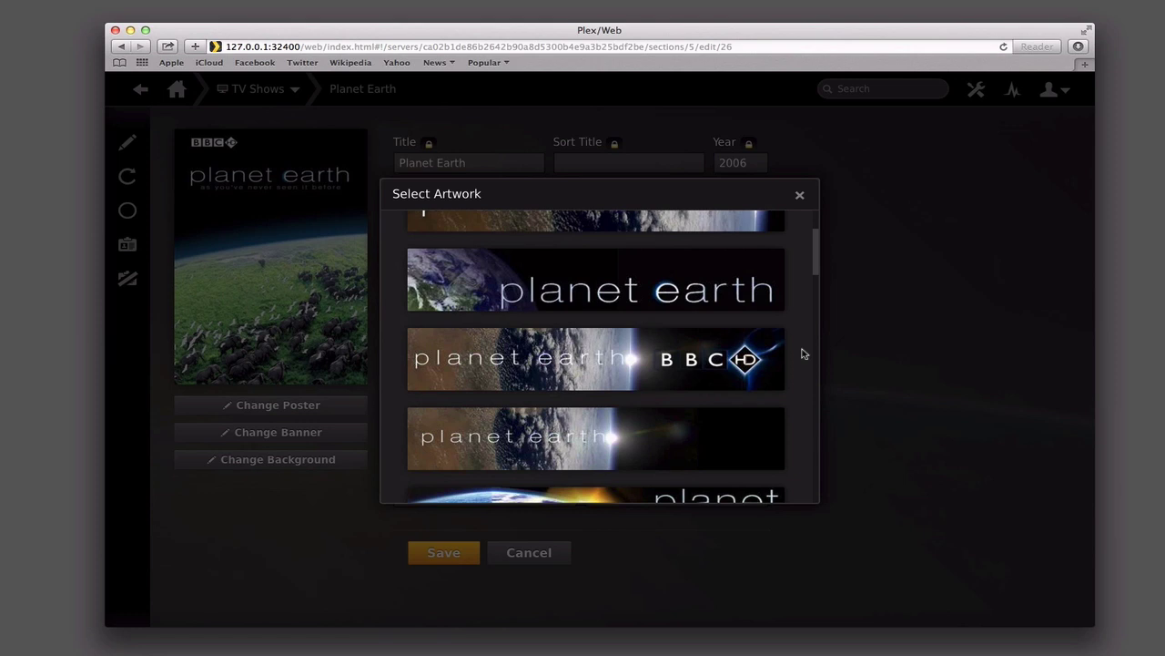
pyautogui.scroll(-2, 803, 353)
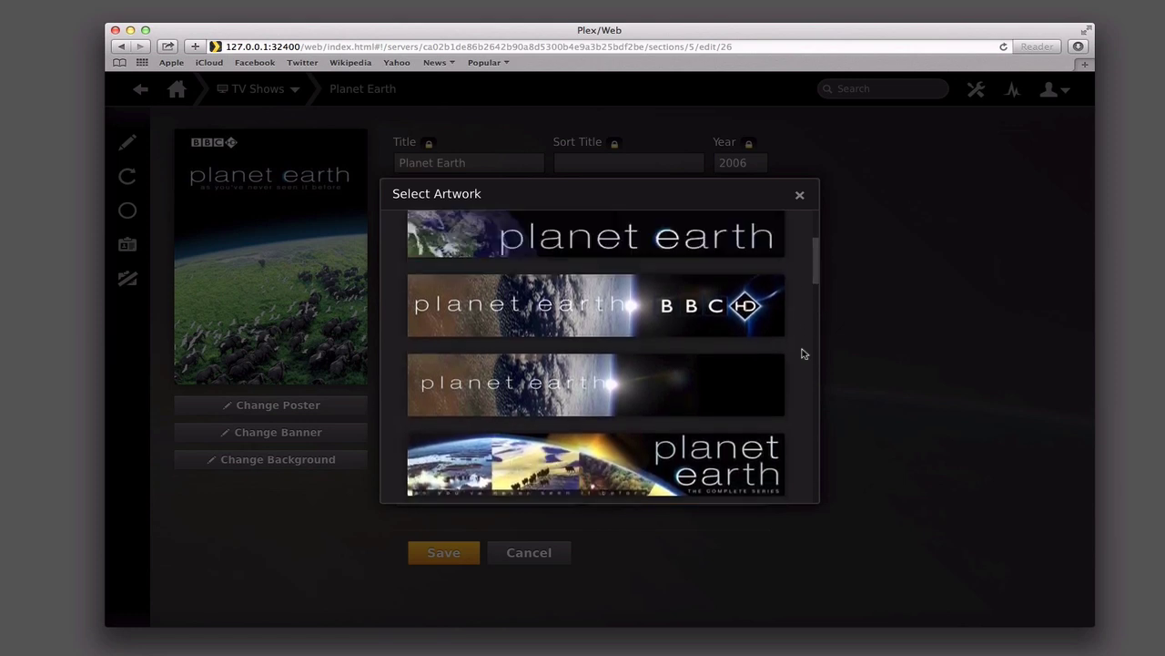
pyautogui.scroll(6, 803, 353)
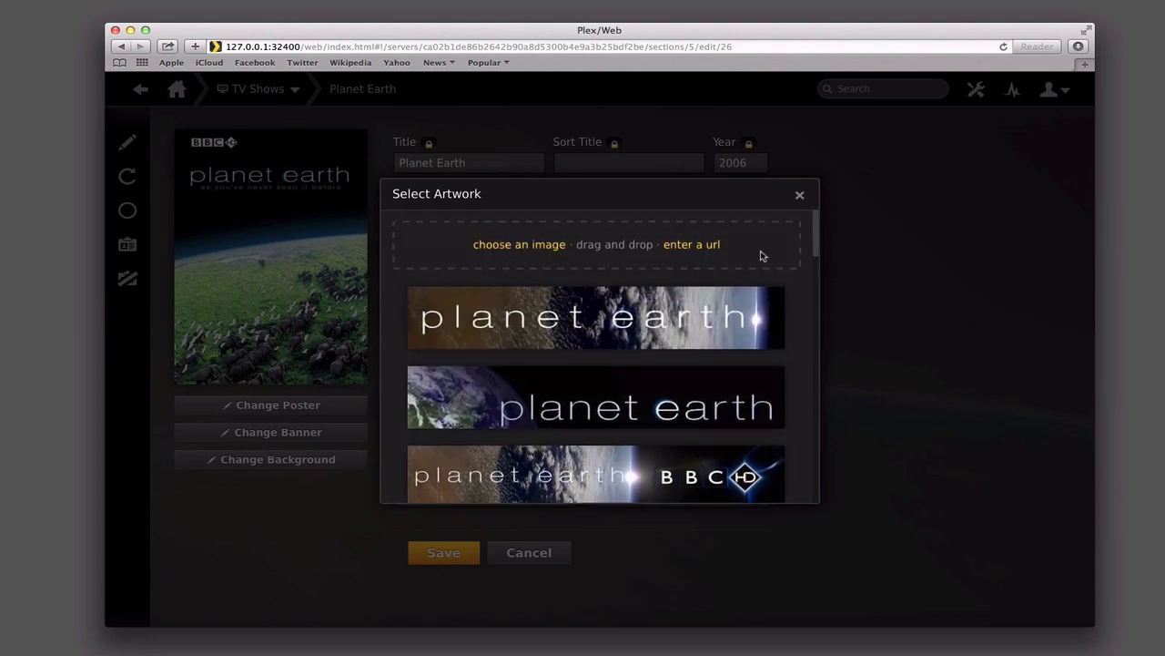
pyautogui.click(799, 194)
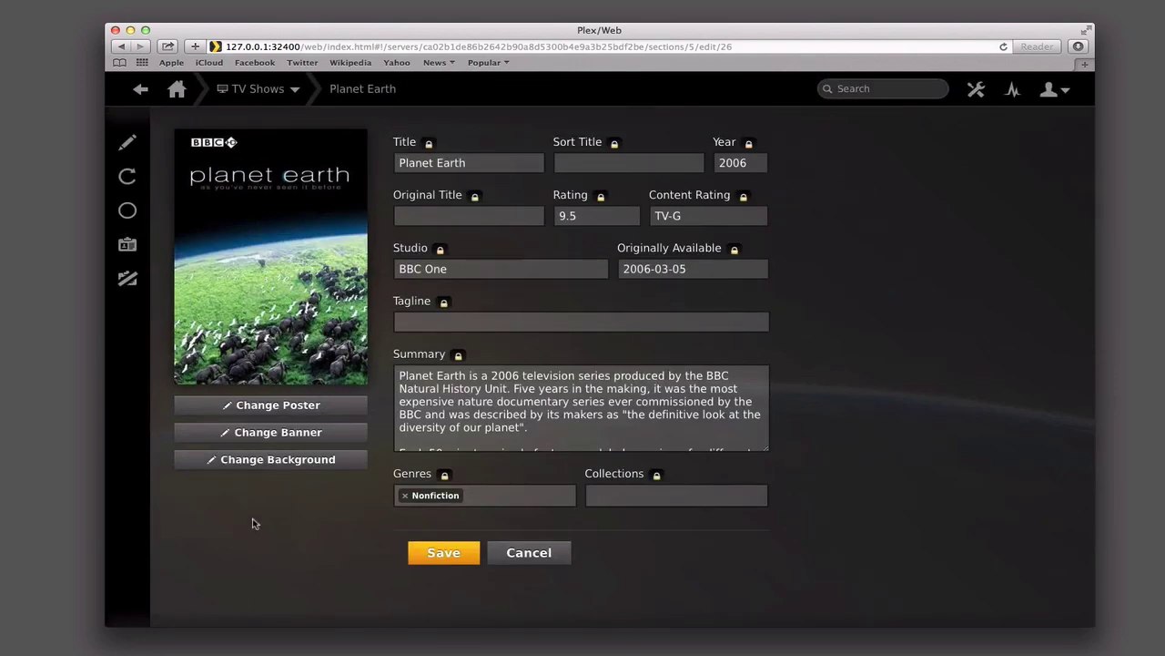
# Step: Replace Planet Earth's background with a darker earth-from-space image
pyautogui.click(266, 465)
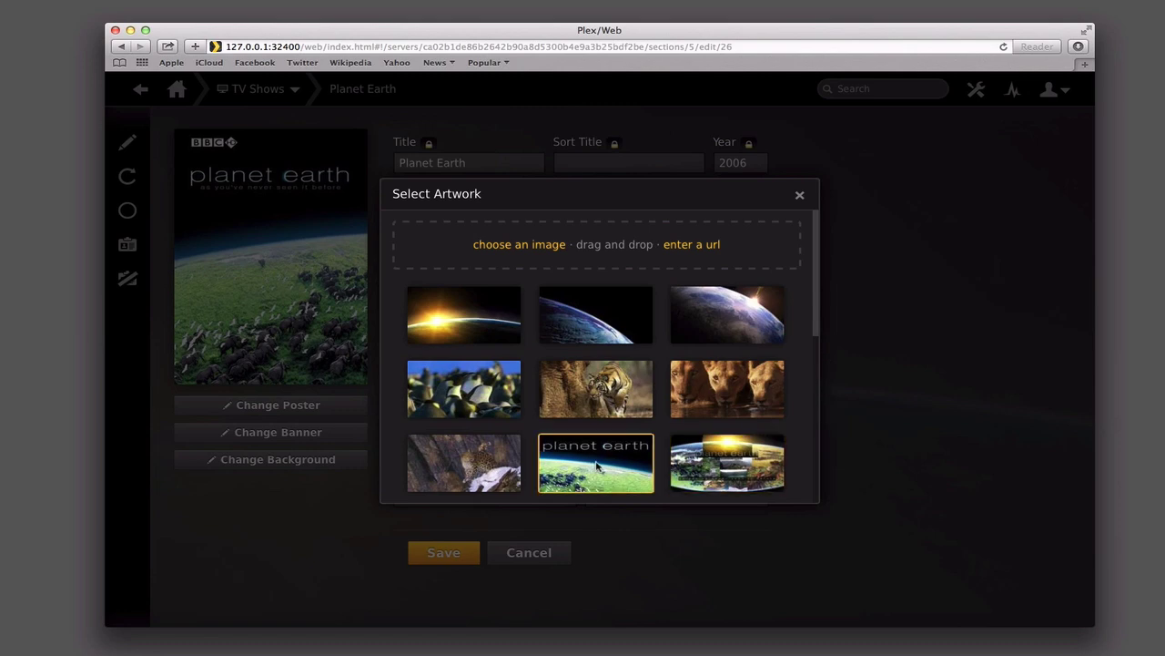
pyautogui.scroll(-2, 736, 311)
pyautogui.click(734, 310)
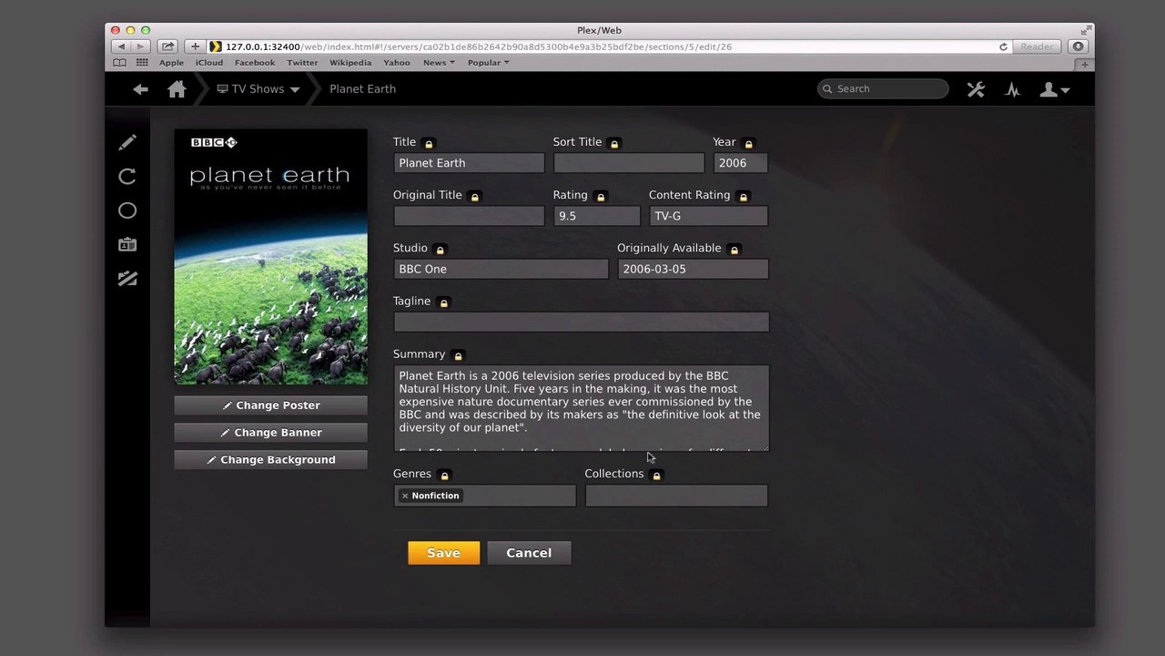
# Step: Add Drama to Planet Earth's genres next to Nonfiction
pyautogui.click(491, 497)
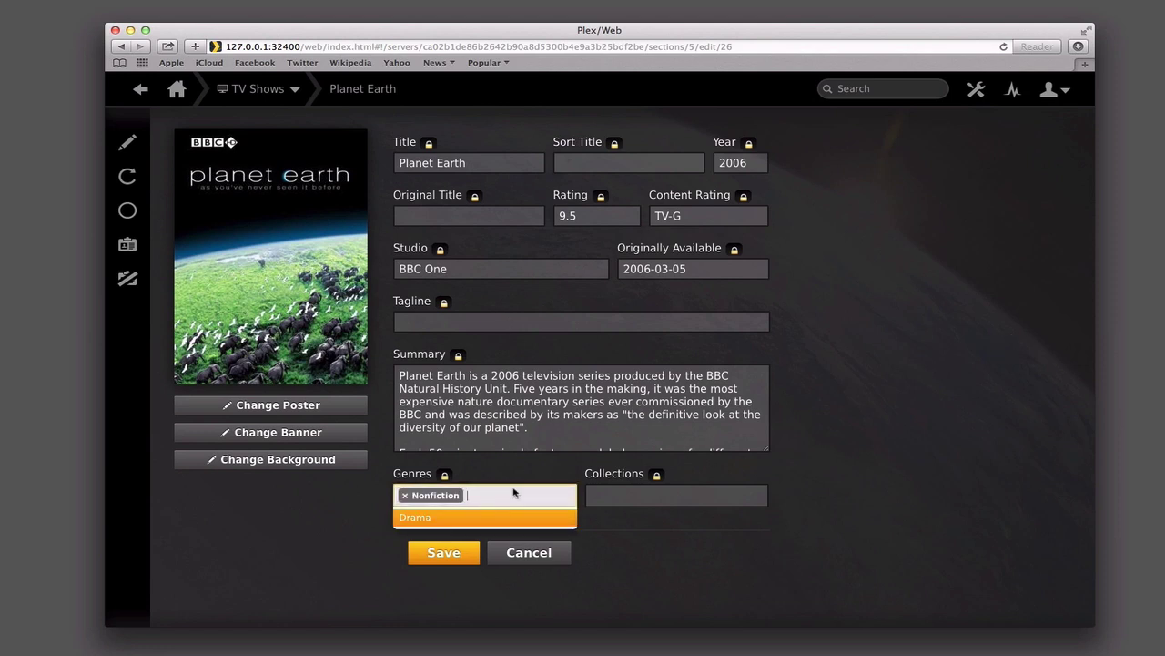
pyautogui.click(412, 518)
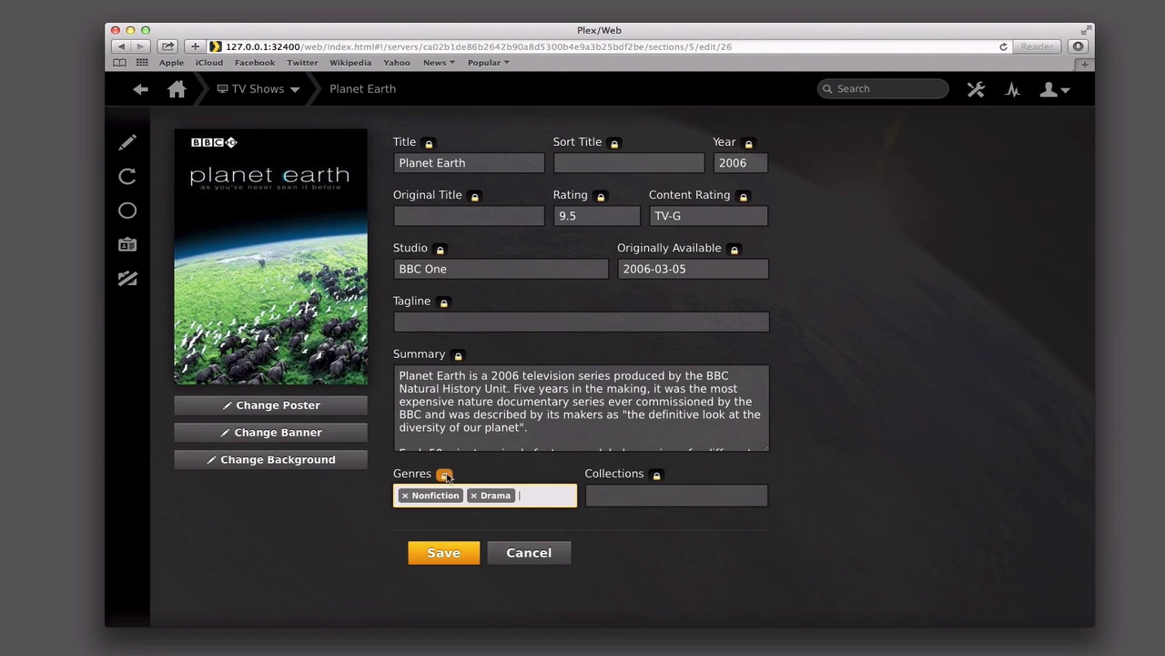
pyautogui.click(369, 530)
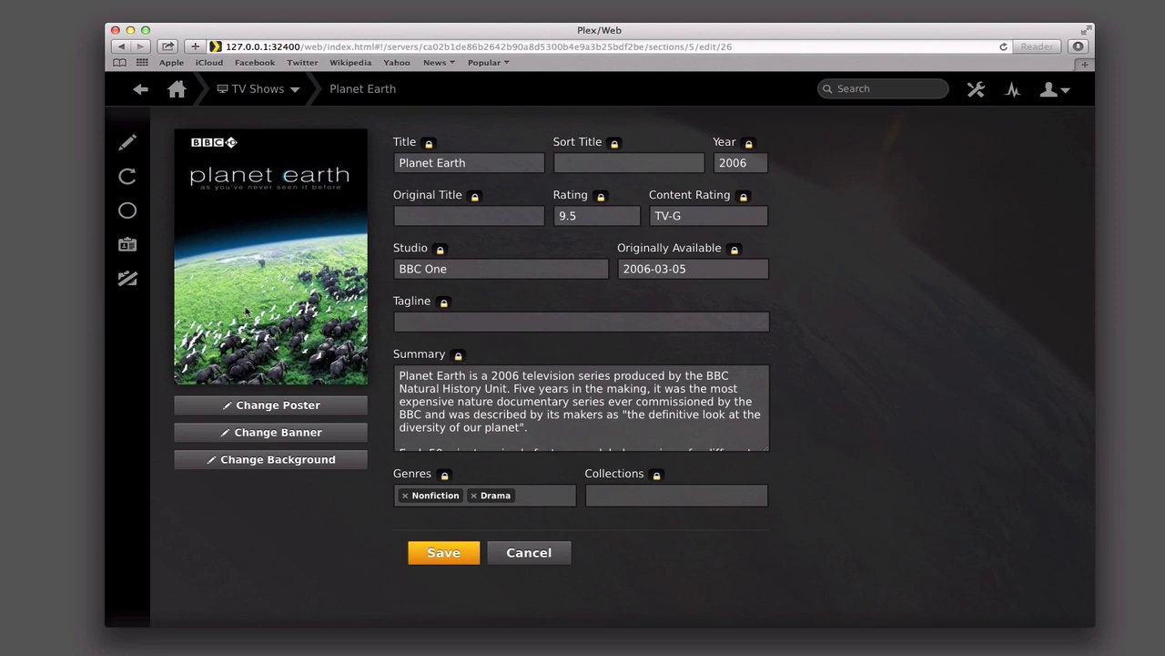
# Step: Return to the dashboard, open X-Men Origins: Wolverine from Movies, and run Analyze on it
pyautogui.click(141, 90)
pyautogui.click(141, 90)
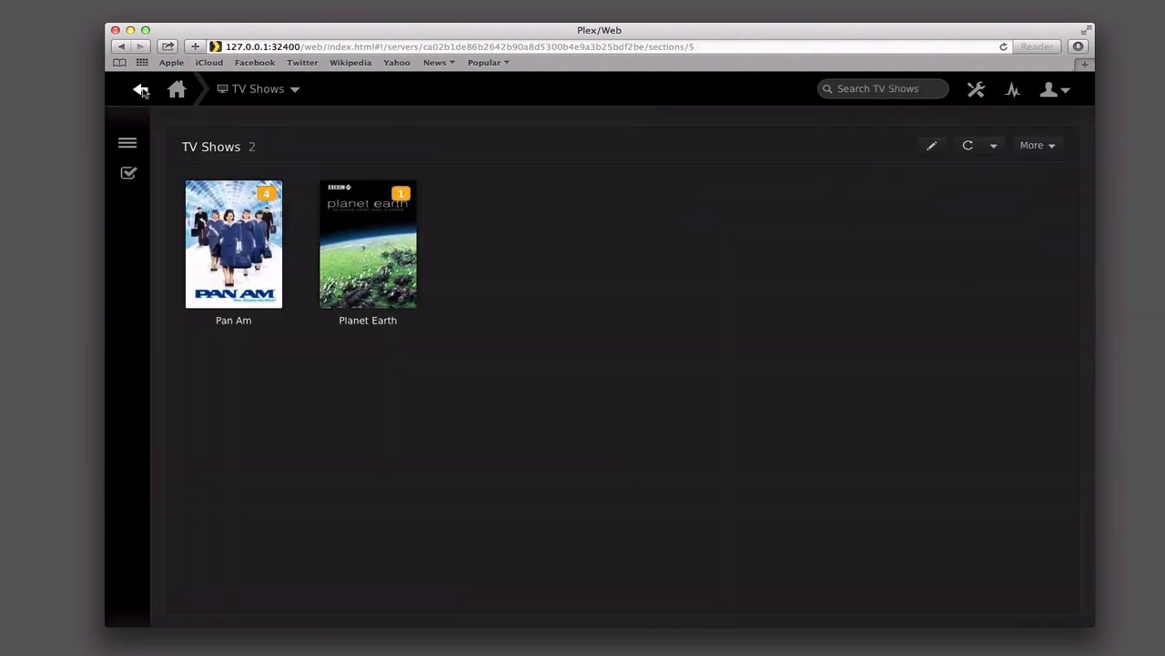
pyautogui.click(141, 90)
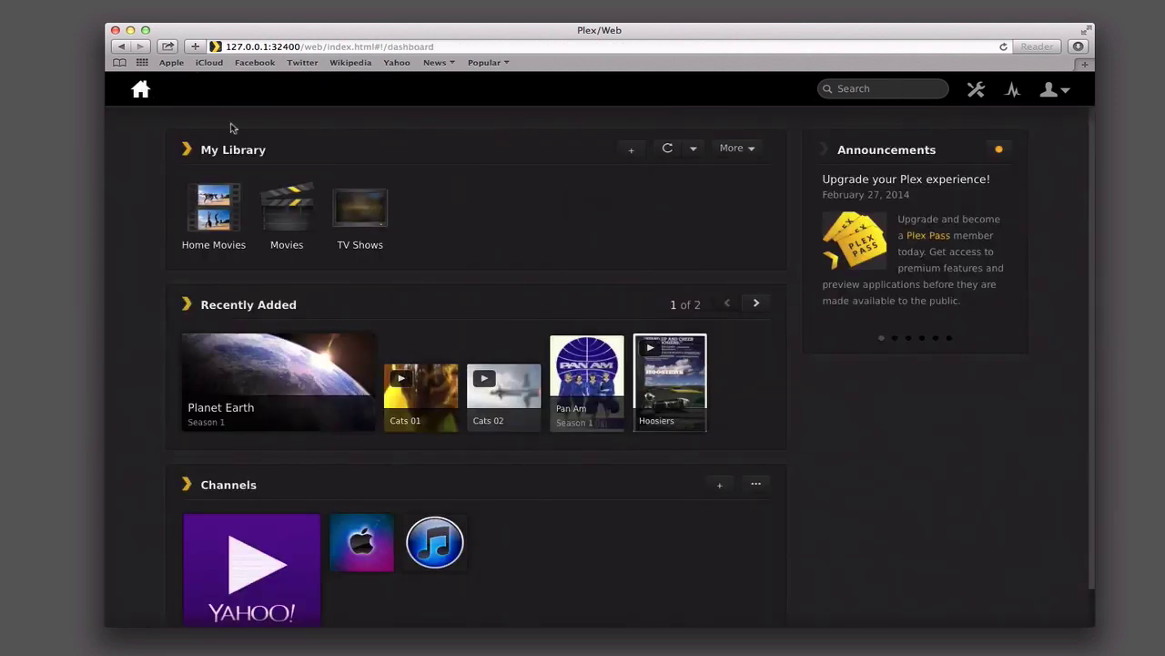
pyautogui.click(289, 233)
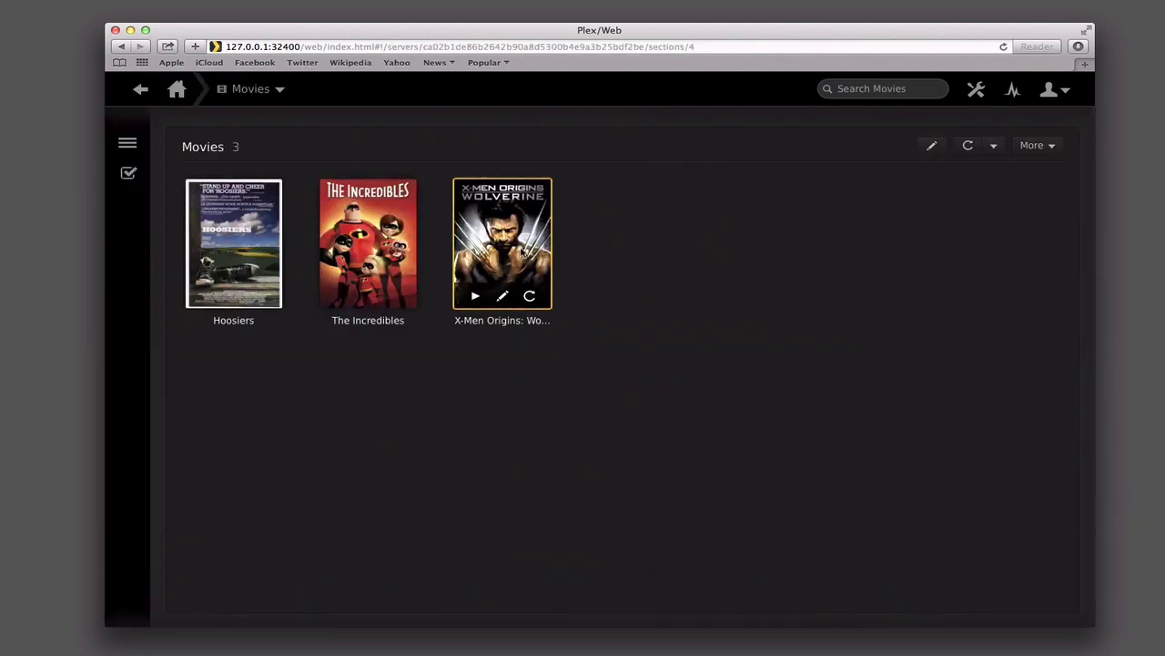
pyautogui.click(526, 252)
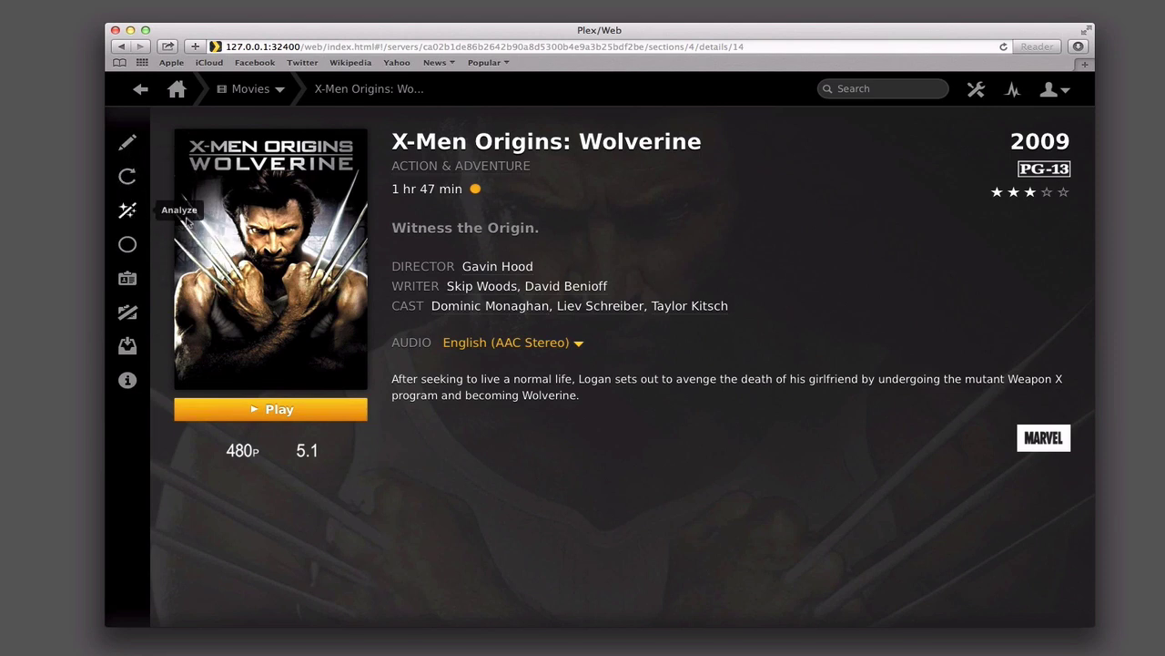
pyautogui.click(128, 213)
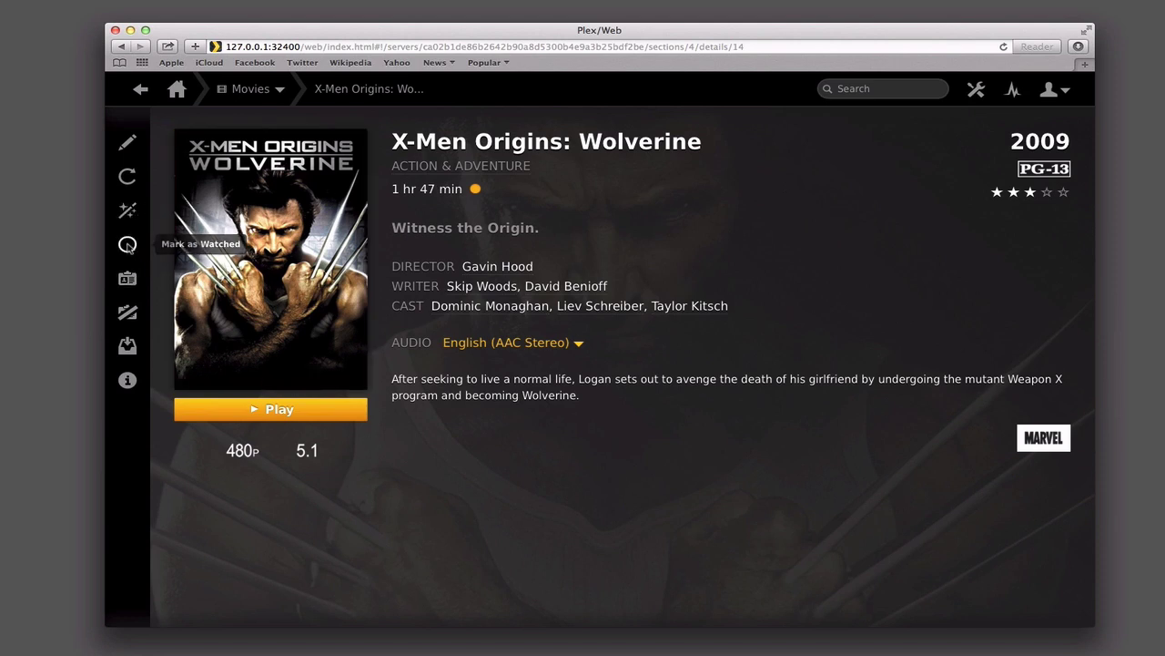
# Step: Review Wolverine's Media Info (H264 video, AAC and AC3 audio), then close it
pyautogui.click(127, 381)
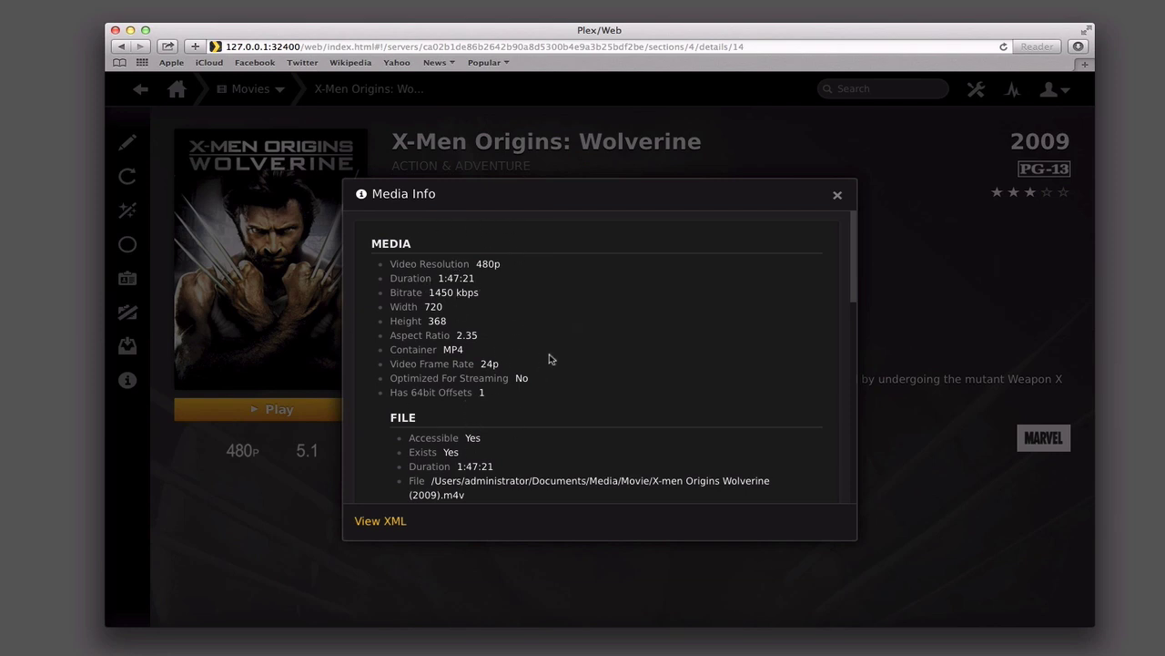
pyautogui.scroll(-1, 570, 449)
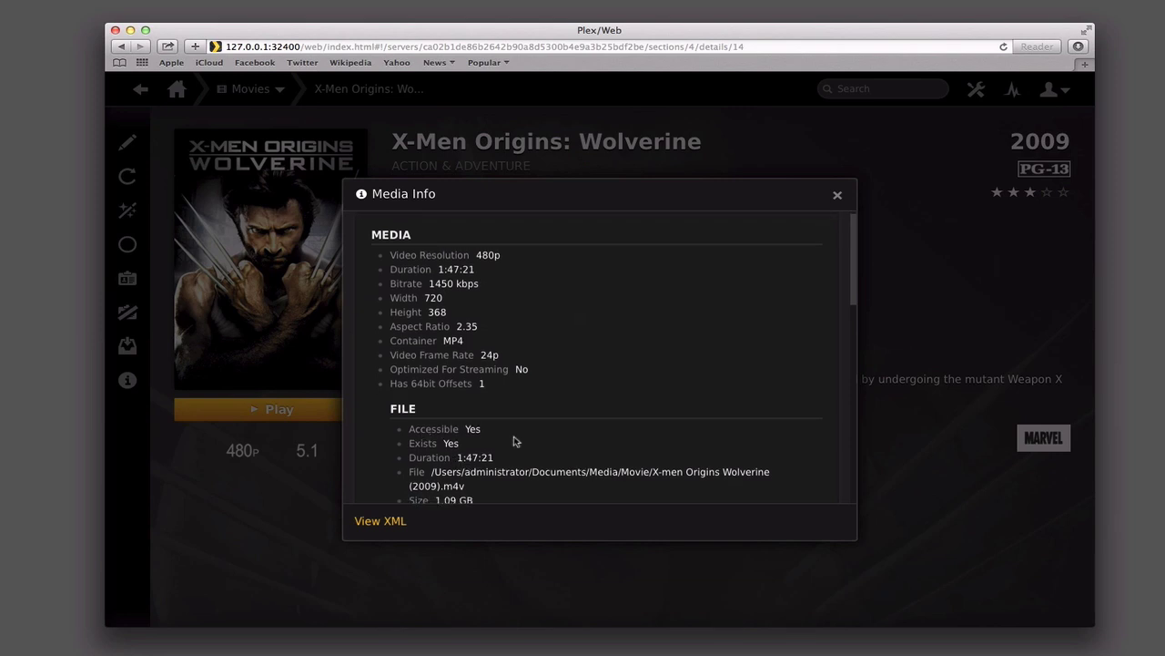
pyautogui.scroll(-2, 515, 433)
pyautogui.scroll(-3, 516, 433)
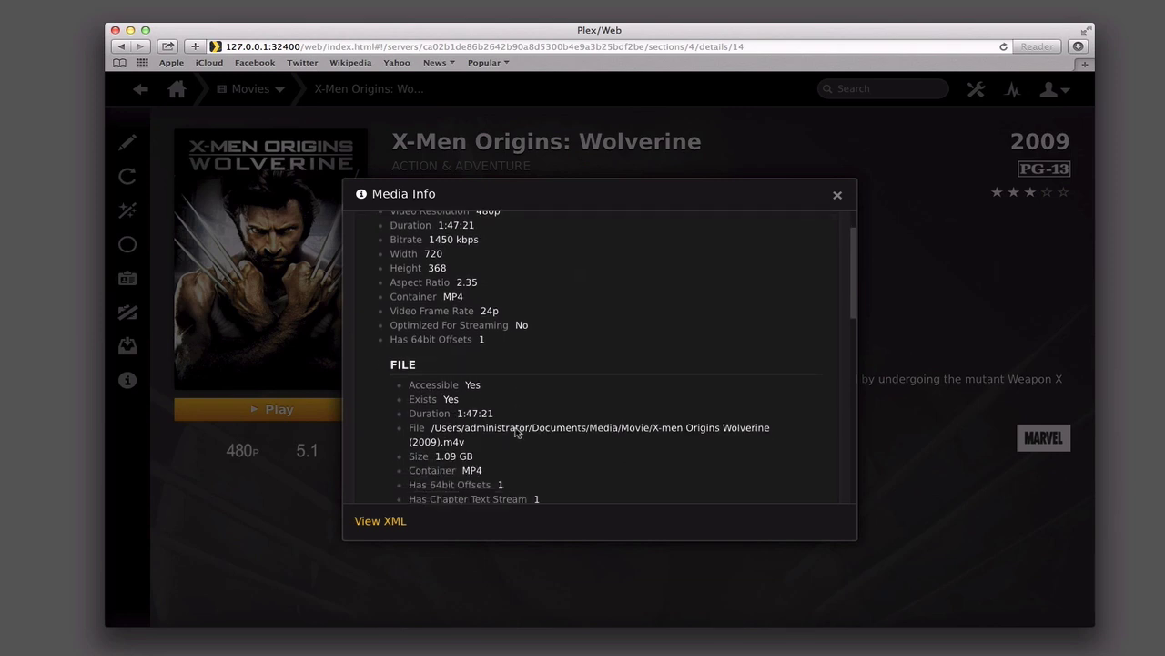
pyautogui.scroll(-3, 516, 433)
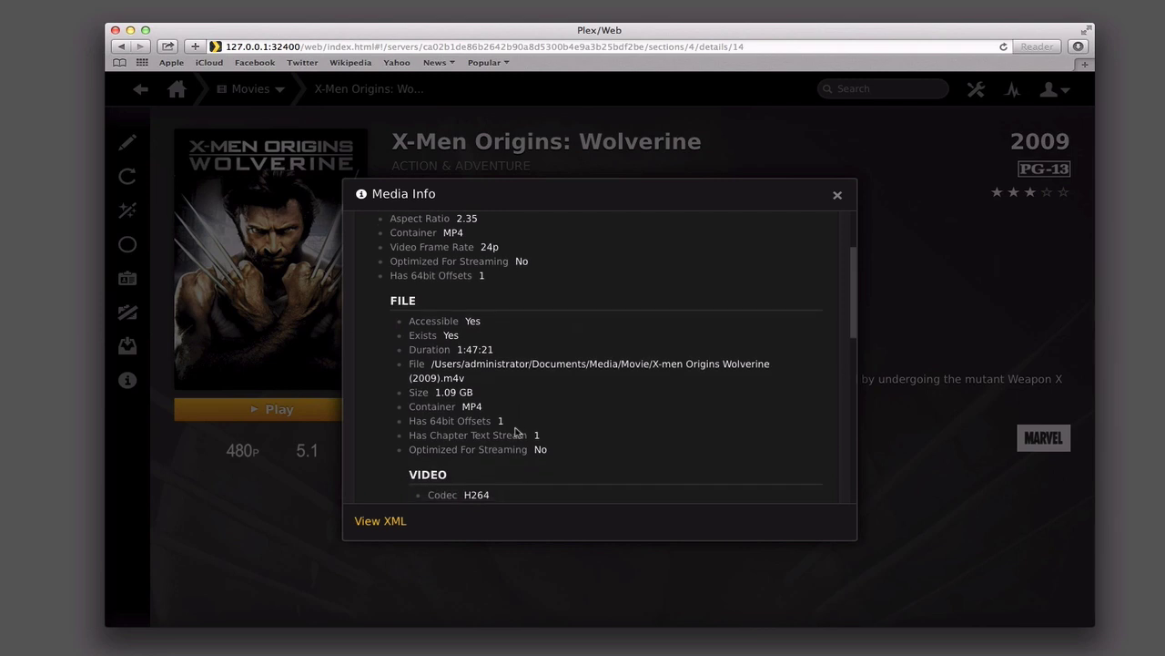
pyautogui.scroll(-7, 516, 433)
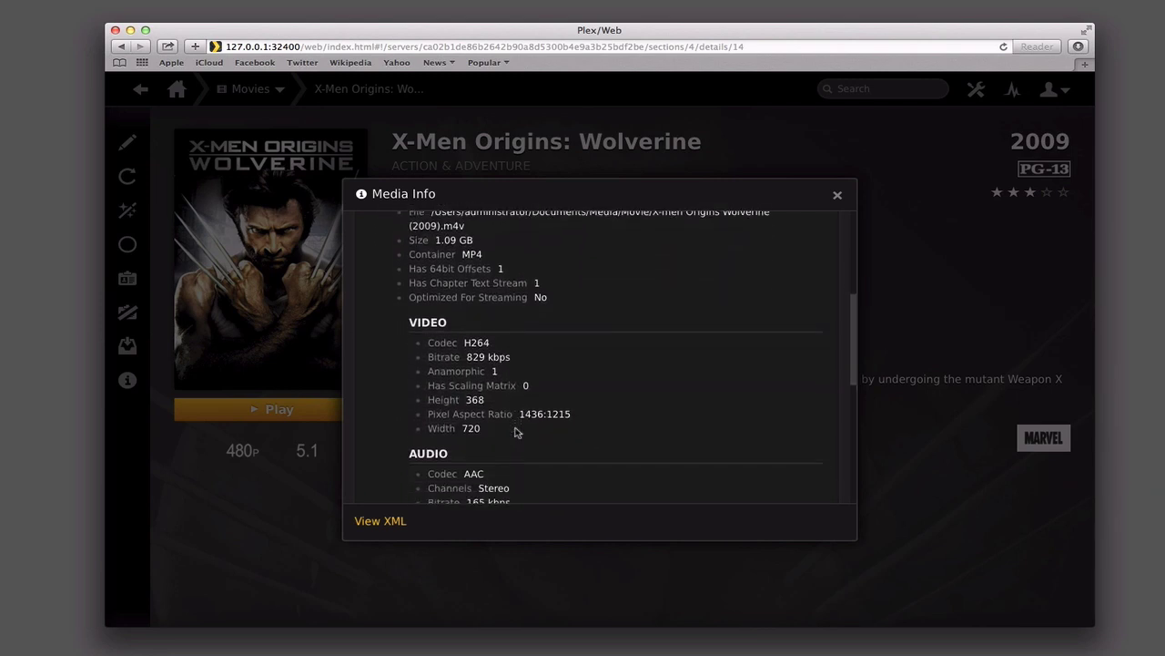
pyautogui.scroll(-7, 515, 434)
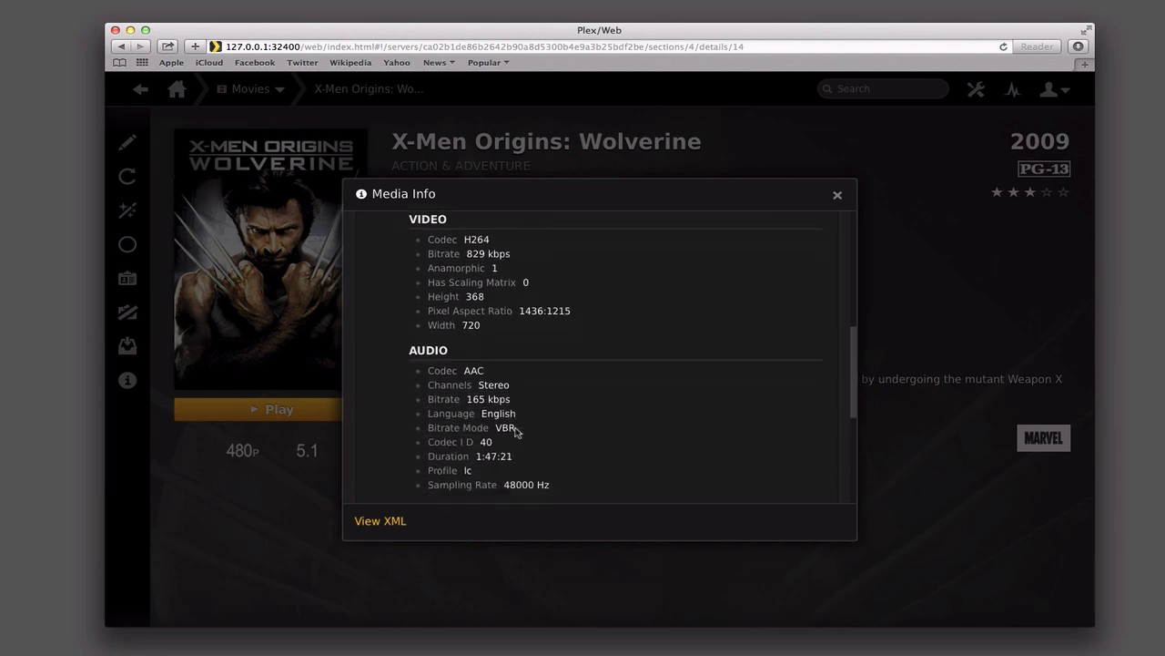
pyautogui.scroll(-6, 516, 434)
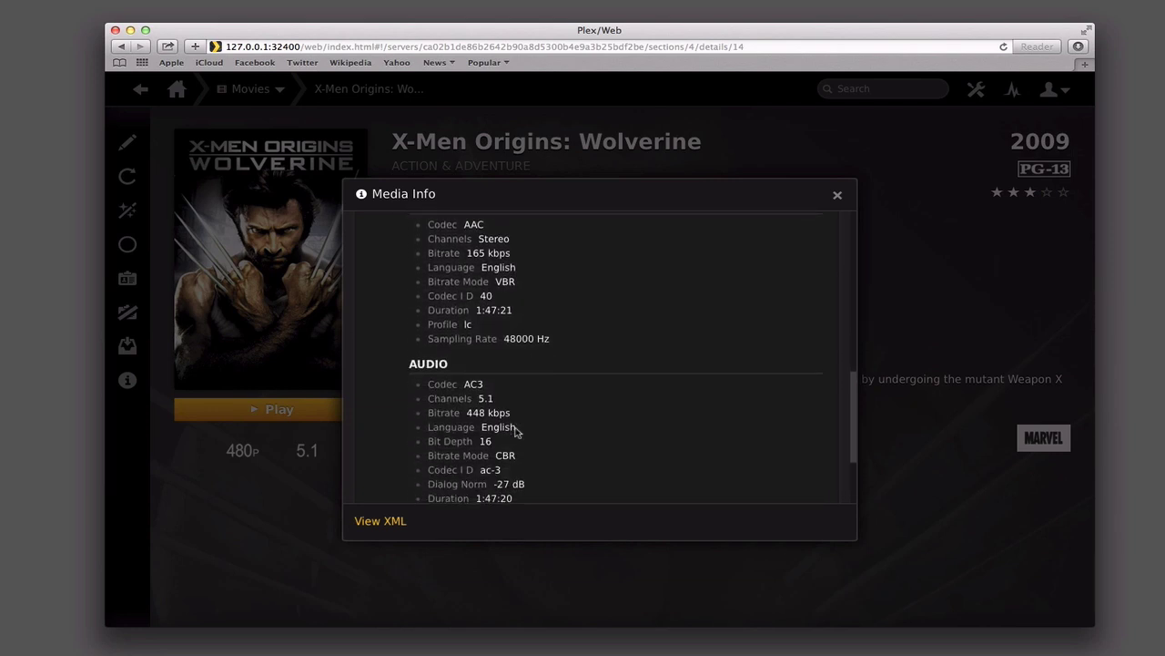
pyautogui.scroll(8, 515, 433)
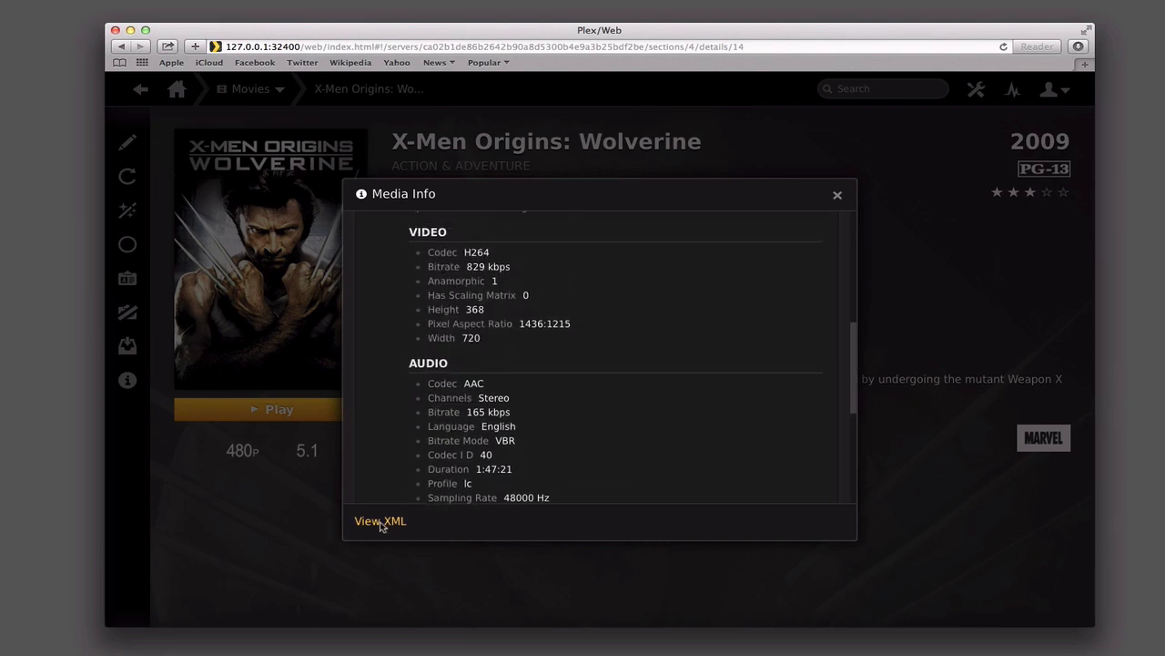
pyautogui.click(838, 195)
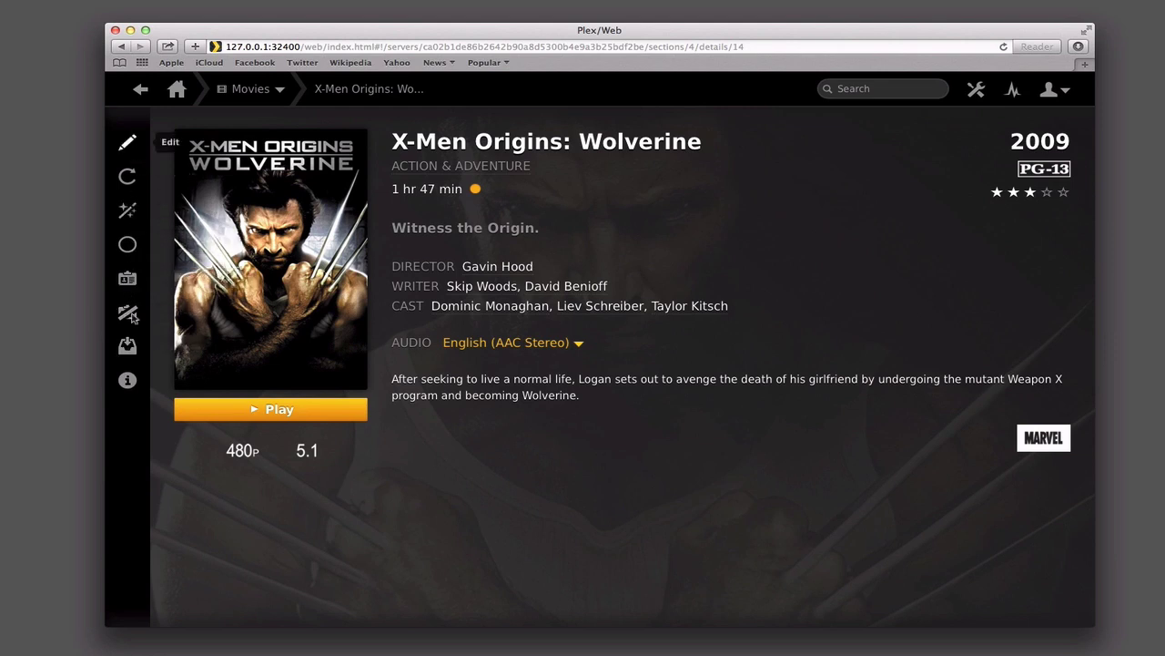
# Step: Go back to the dashboard and reopen the Movies library showing Hoosiers, The Incredibles and Wolverine
pyautogui.moveTo(227, 254)
pyautogui.click(140, 89)
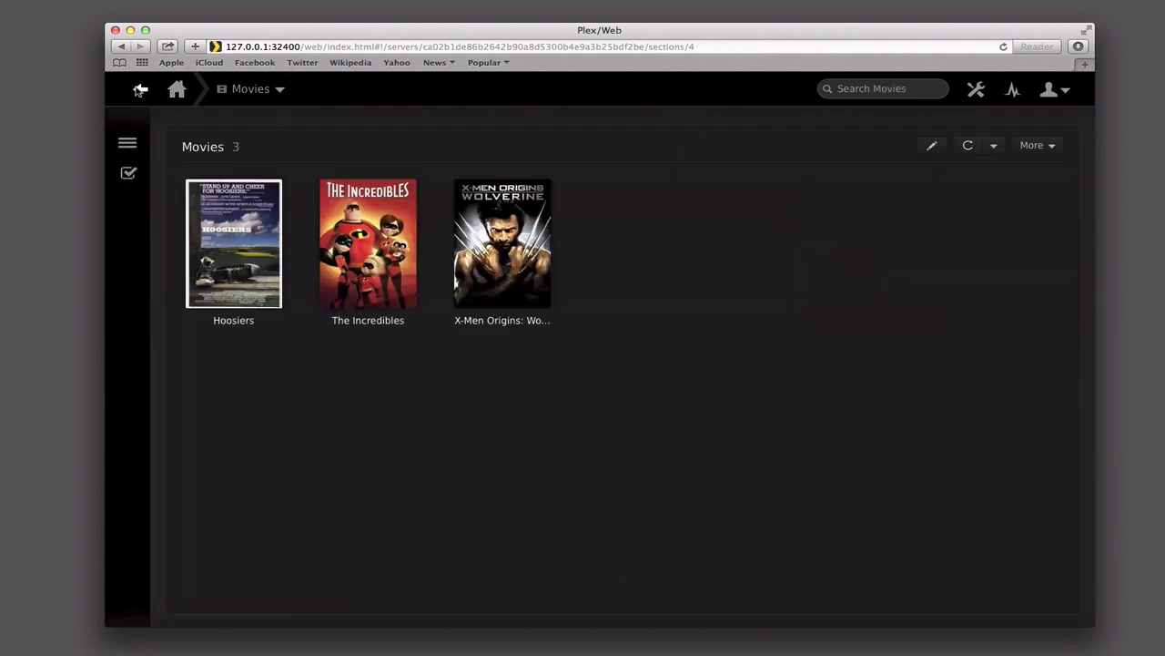
pyautogui.click(139, 89)
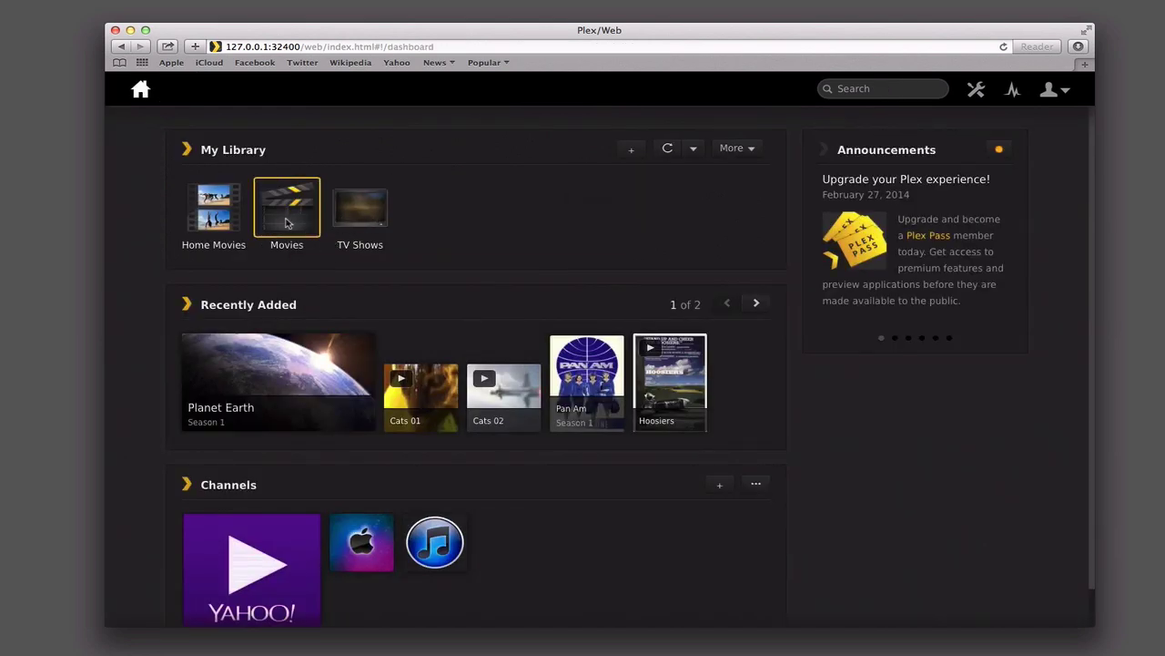
pyautogui.click(287, 223)
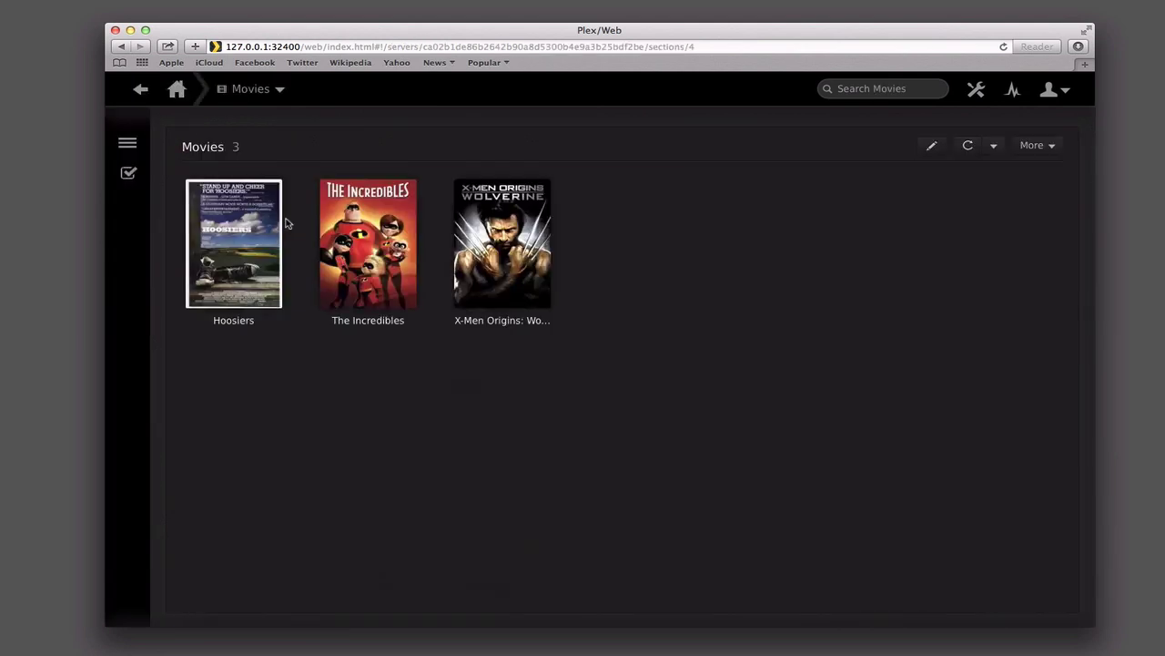
# Step: Switch the Movies view through Details, List and Folder, then back to poster Tiles
pyautogui.click(127, 145)
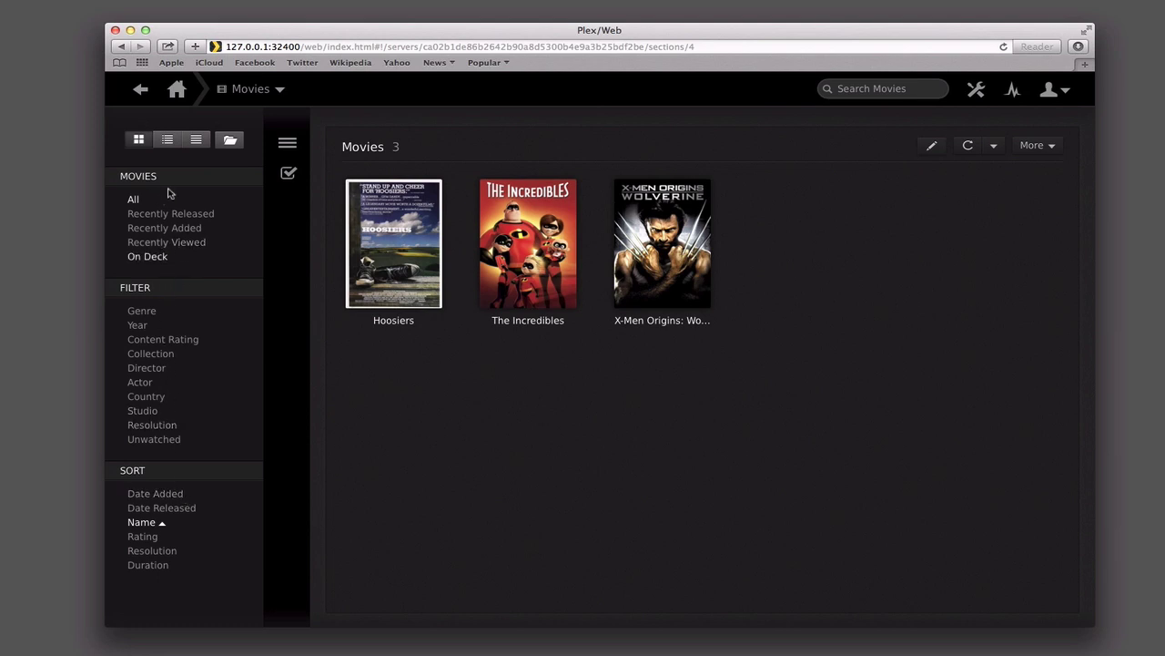
pyautogui.click(170, 140)
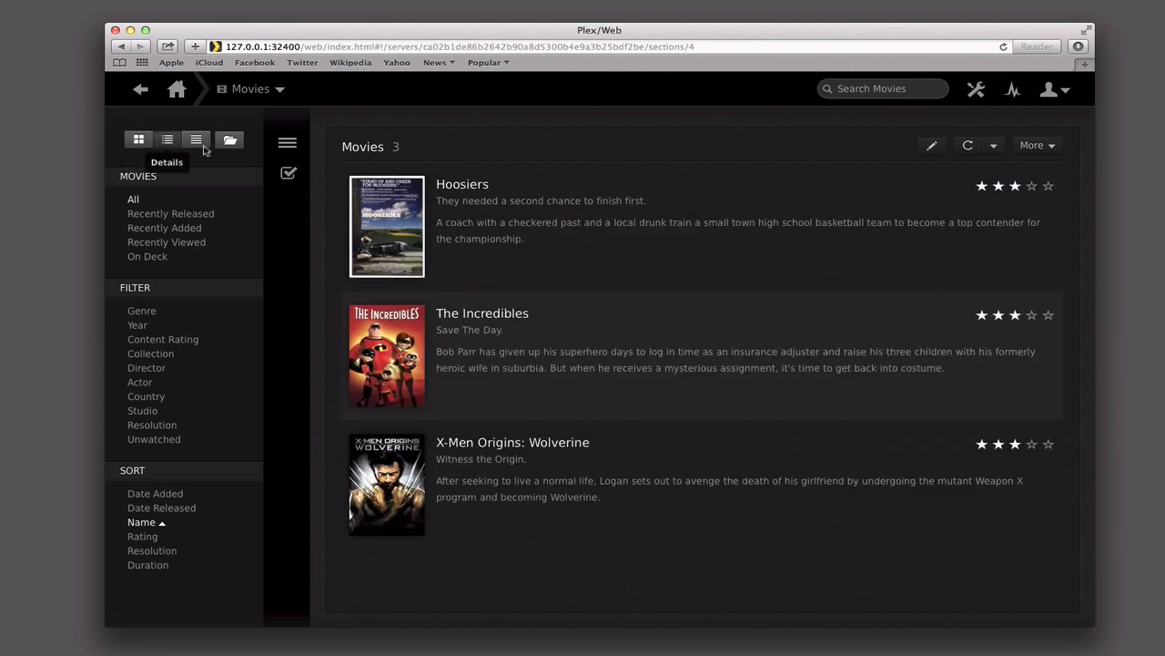
pyautogui.moveTo(538, 206)
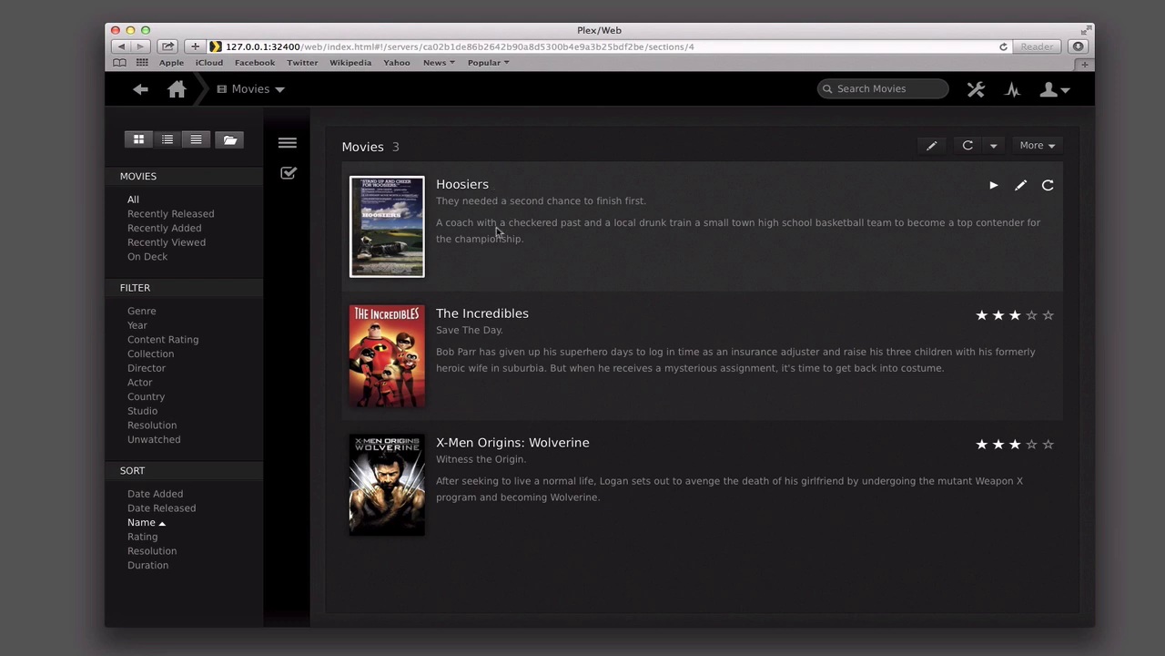
pyautogui.click(197, 141)
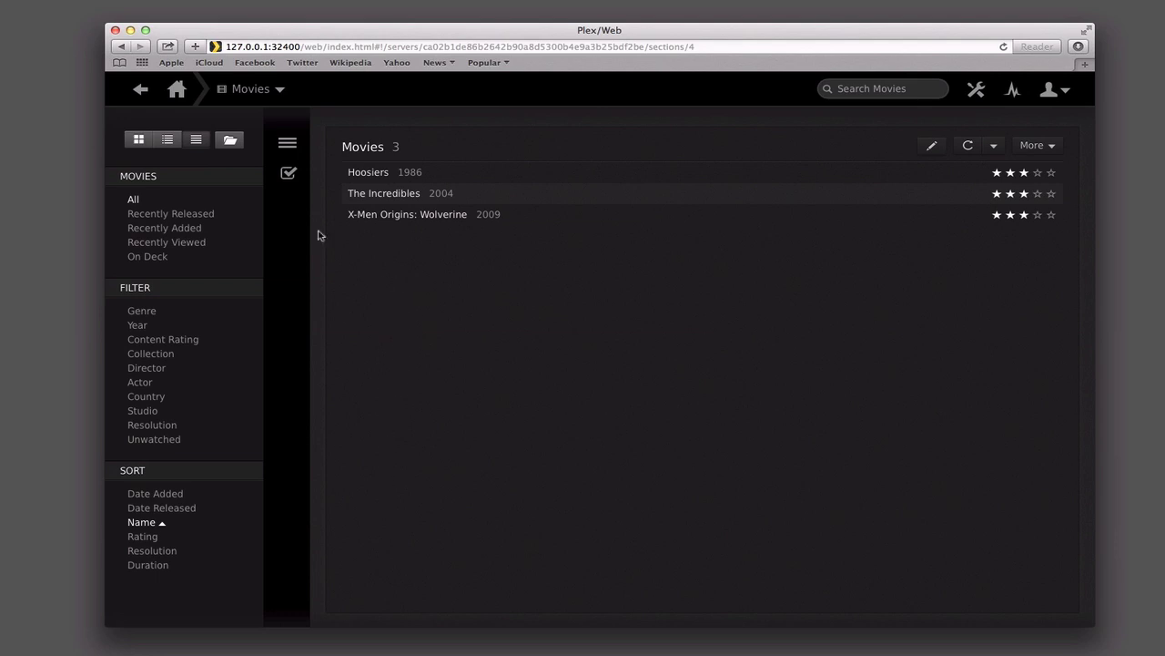
pyautogui.click(230, 140)
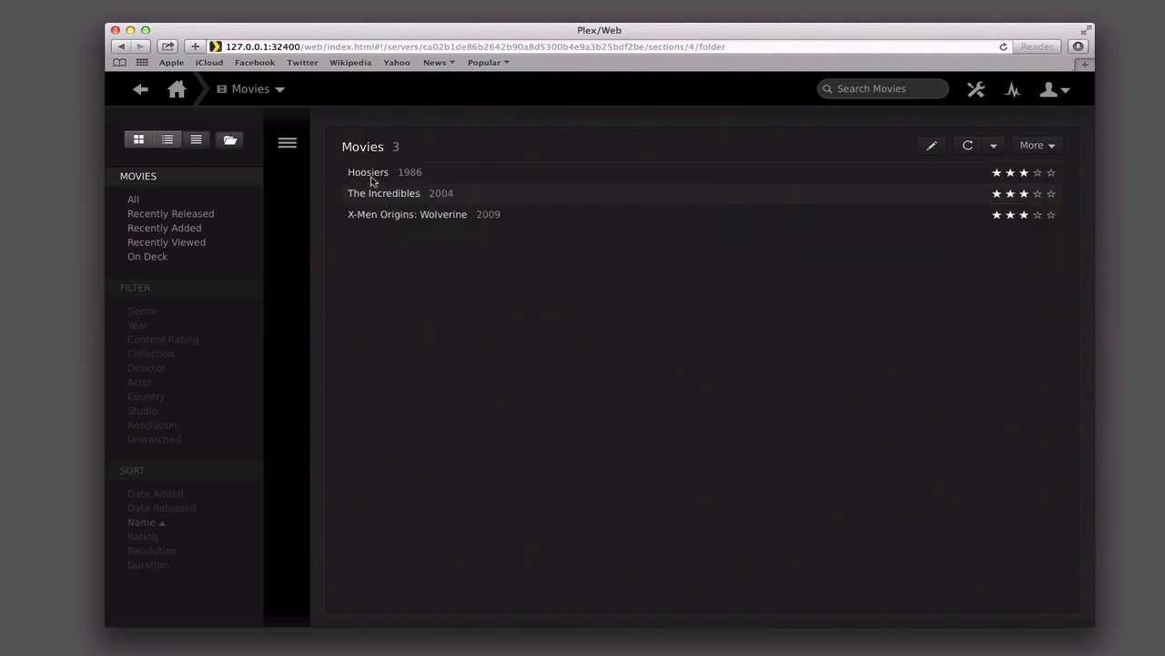
pyautogui.click(139, 139)
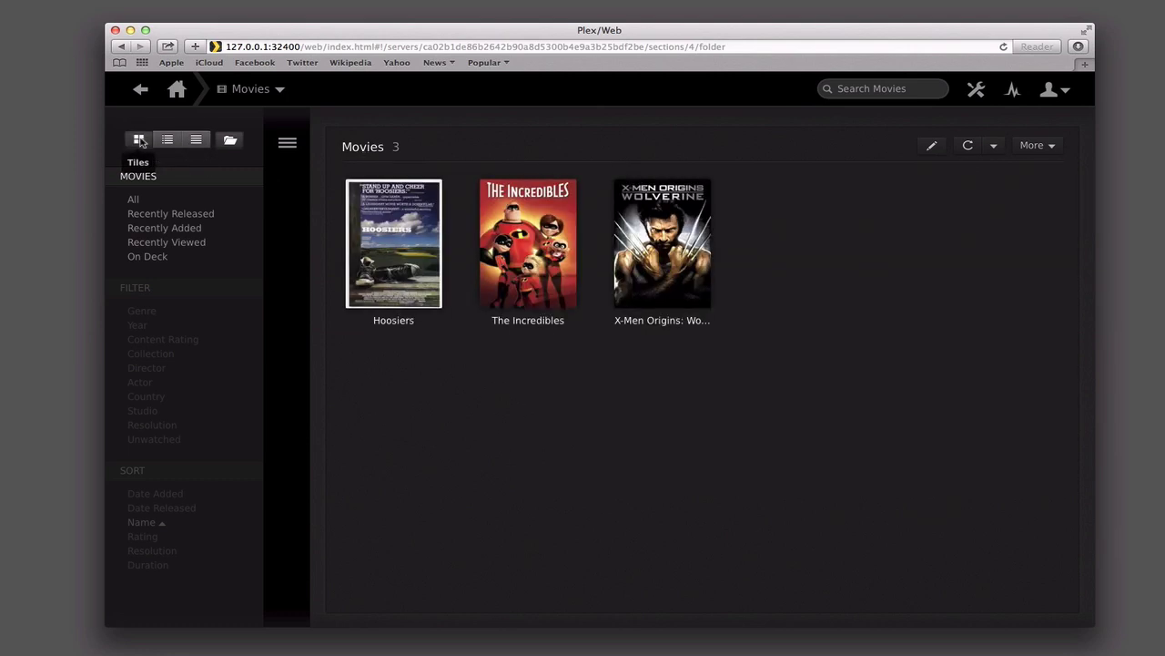
# Step: Hide the options panel, open the Hoosiers detail page, and return to Movies
pyautogui.click(287, 144)
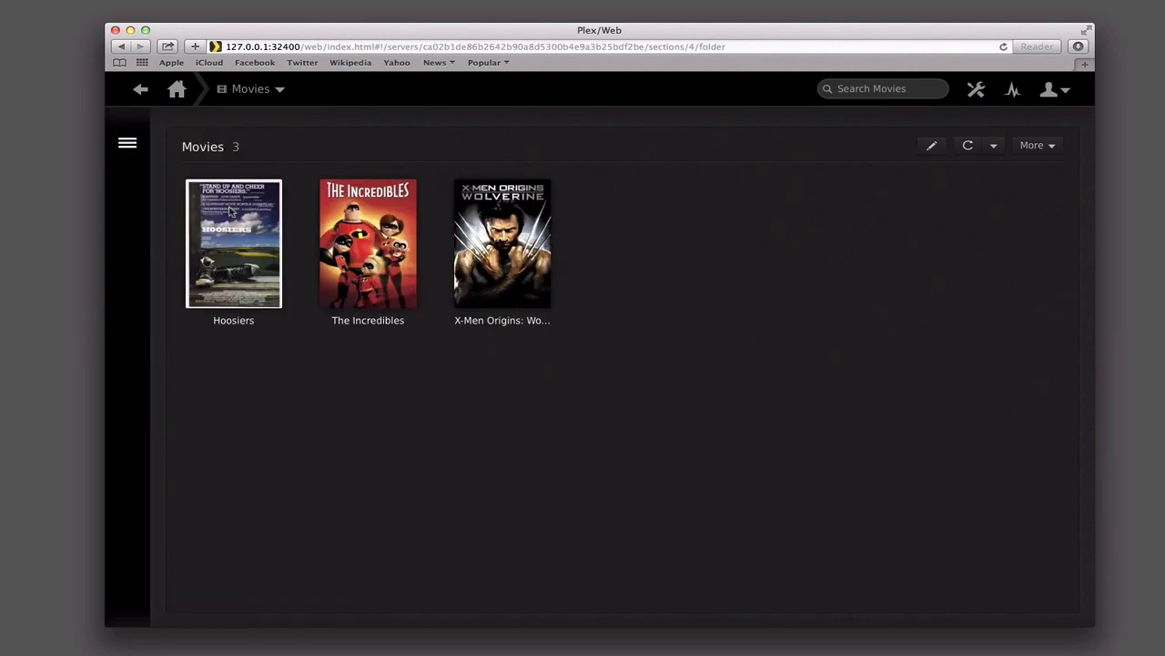
pyautogui.click(244, 205)
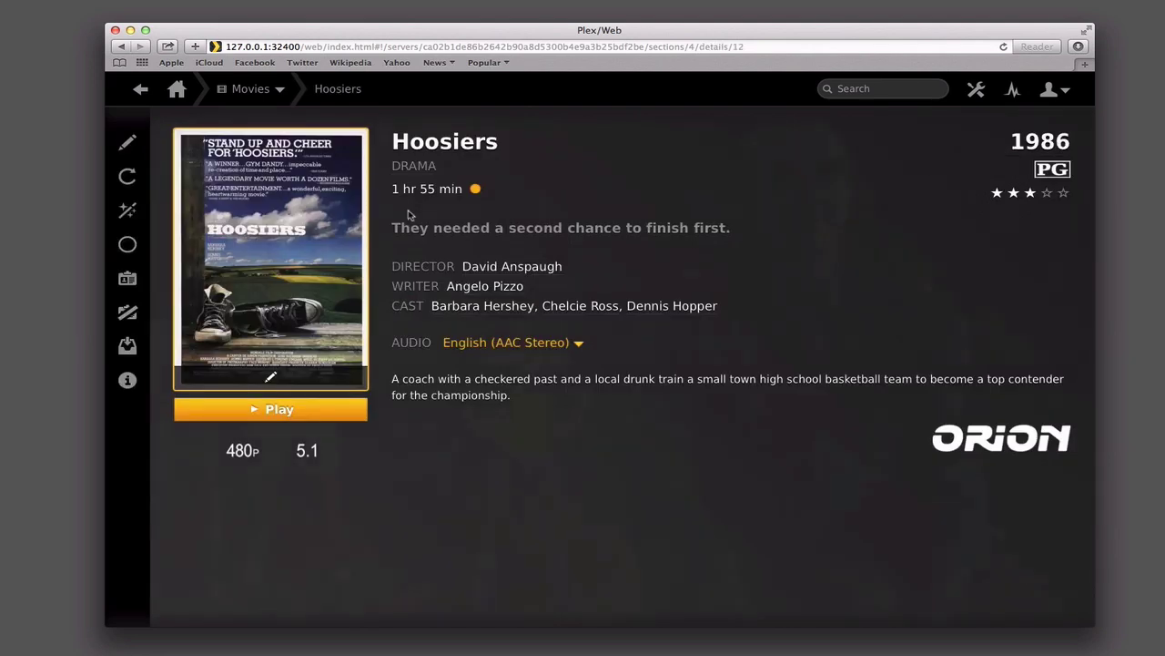
pyautogui.click(141, 90)
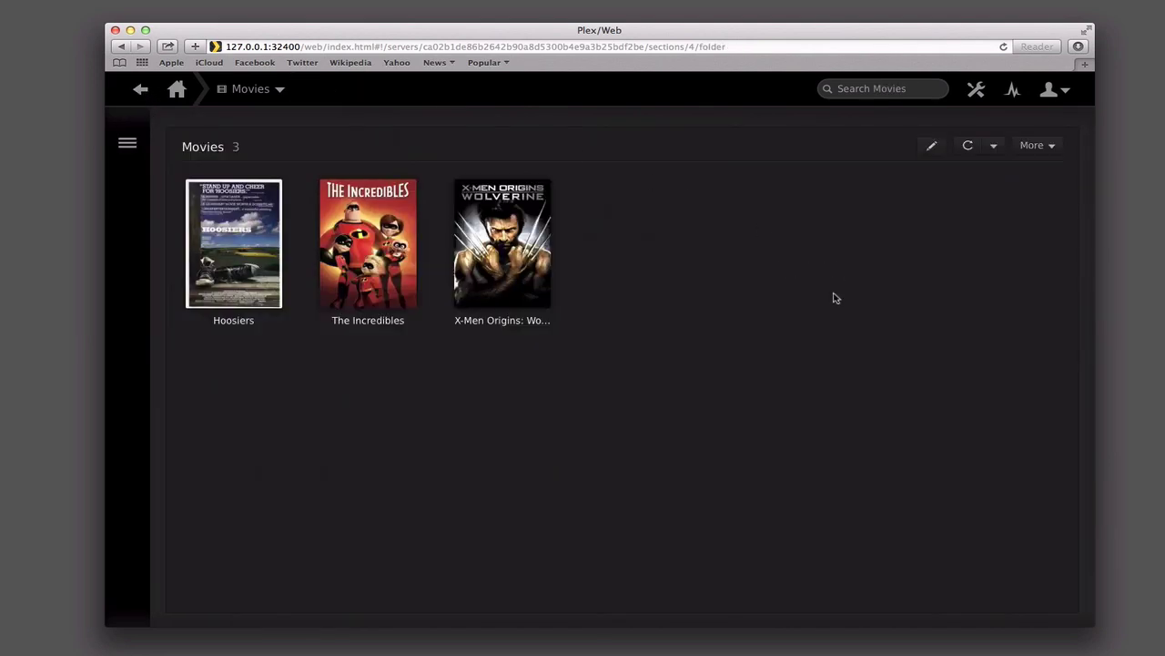
pyautogui.click(994, 146)
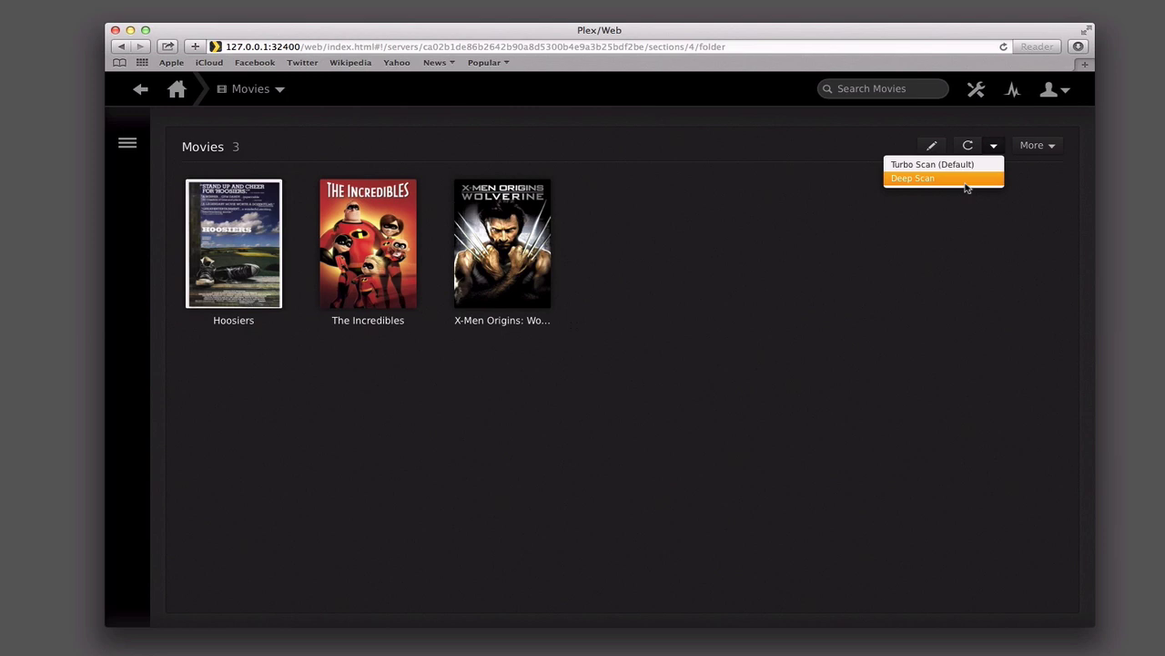
pyautogui.click(968, 211)
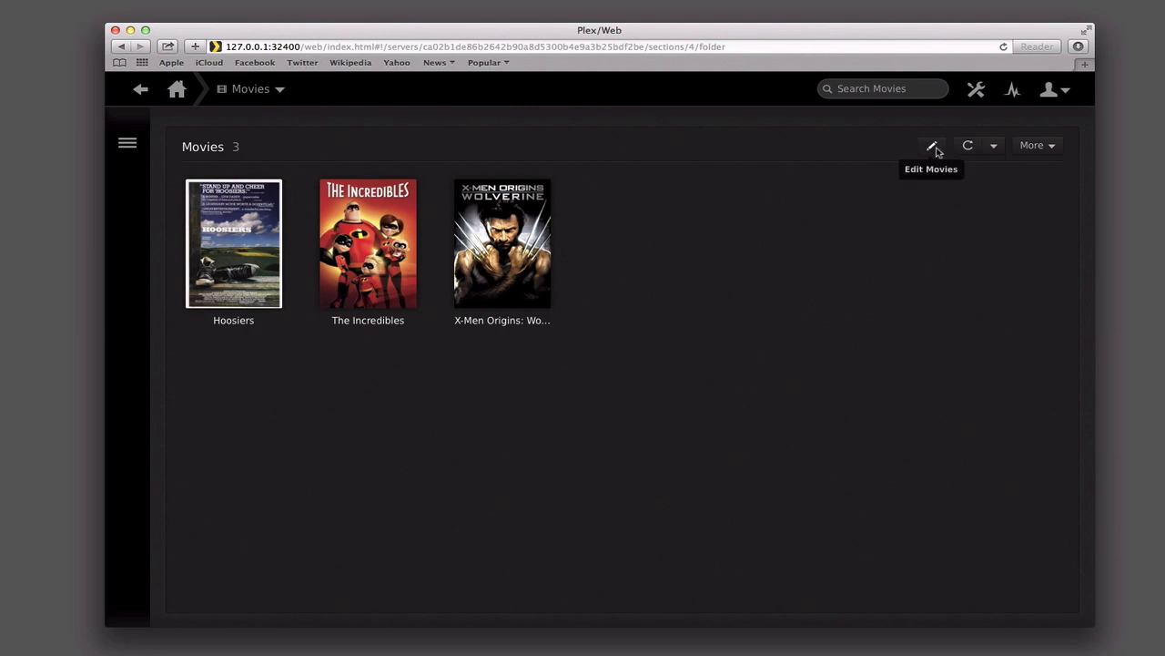
pyautogui.click(933, 147)
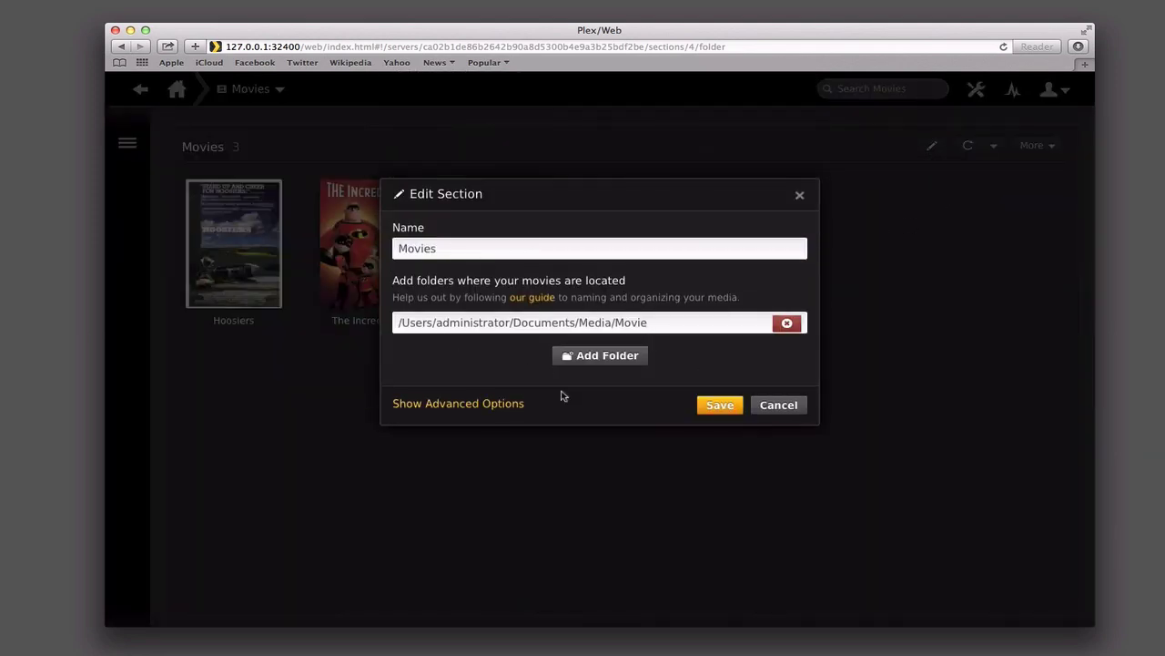
pyautogui.click(801, 197)
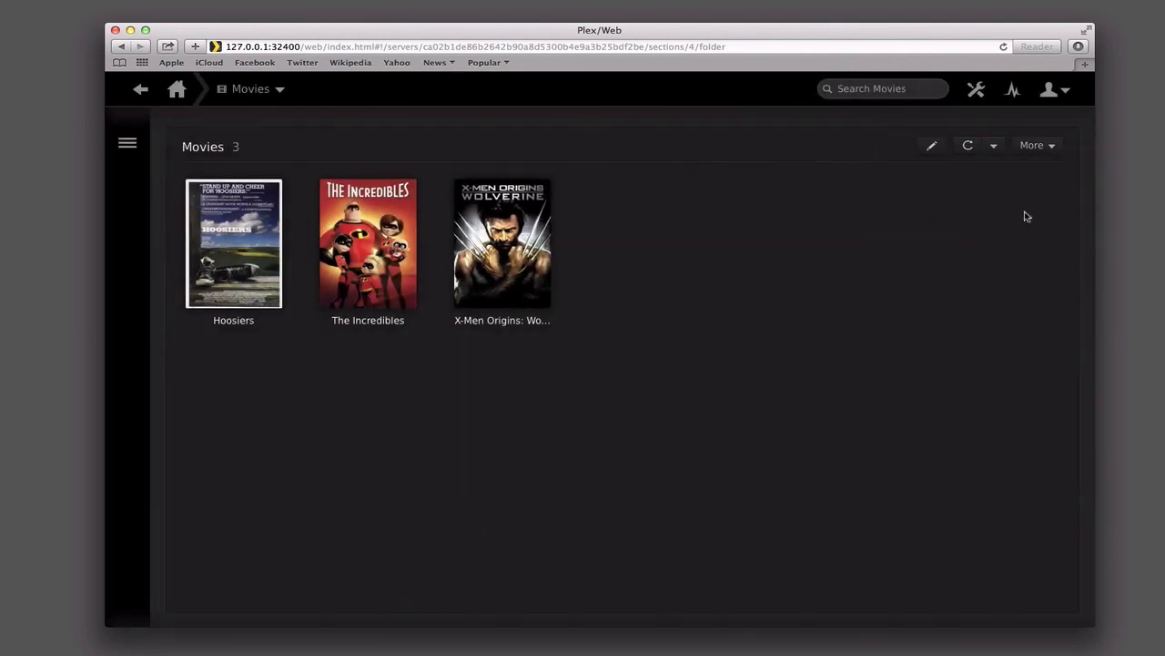
# Step: Review the More menu's Empty Trash, Force Refresh, Analyze and Delete actions, then leave folder browsing
pyautogui.click(1054, 147)
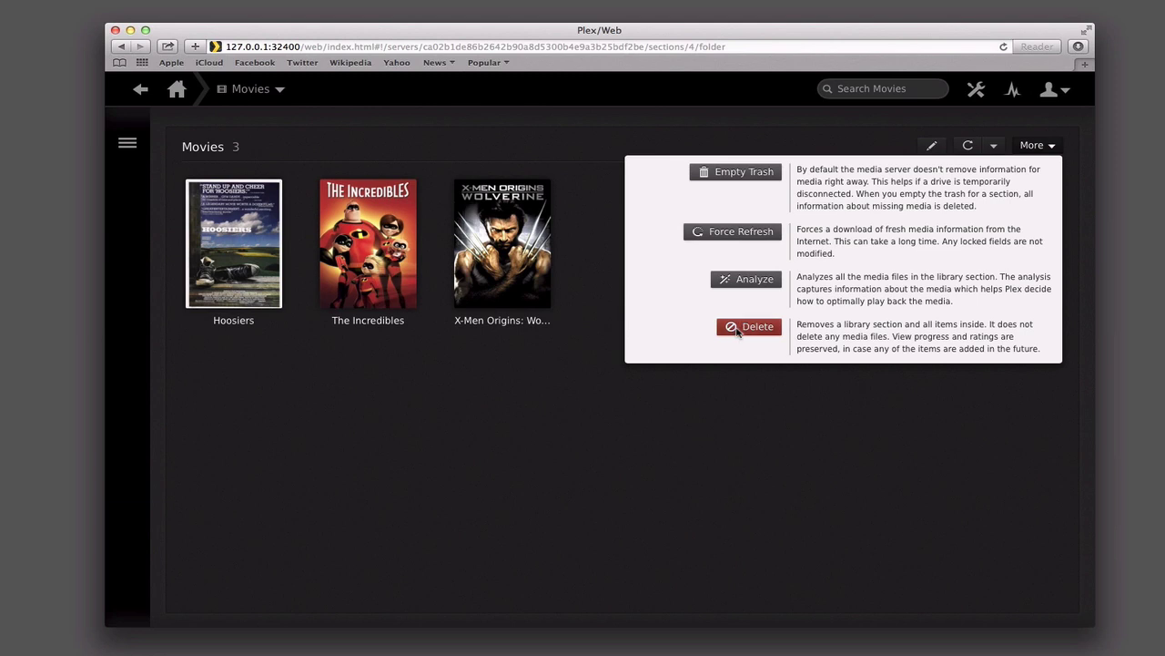
pyautogui.click(758, 398)
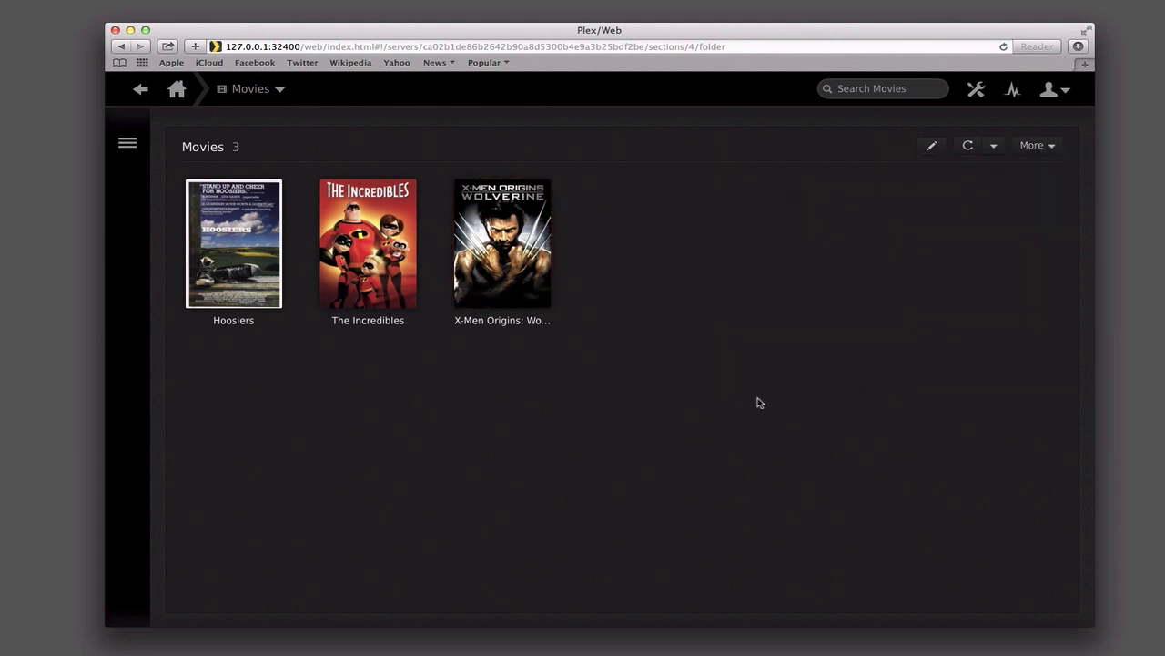
pyautogui.moveTo(475, 244)
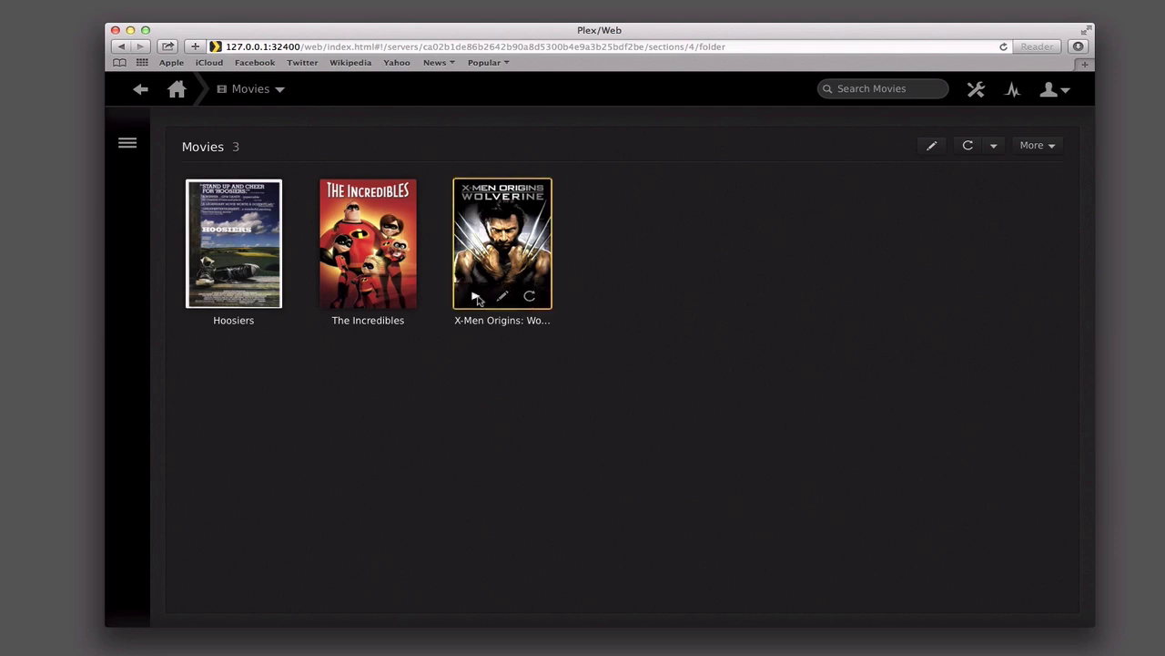
pyautogui.click(141, 91)
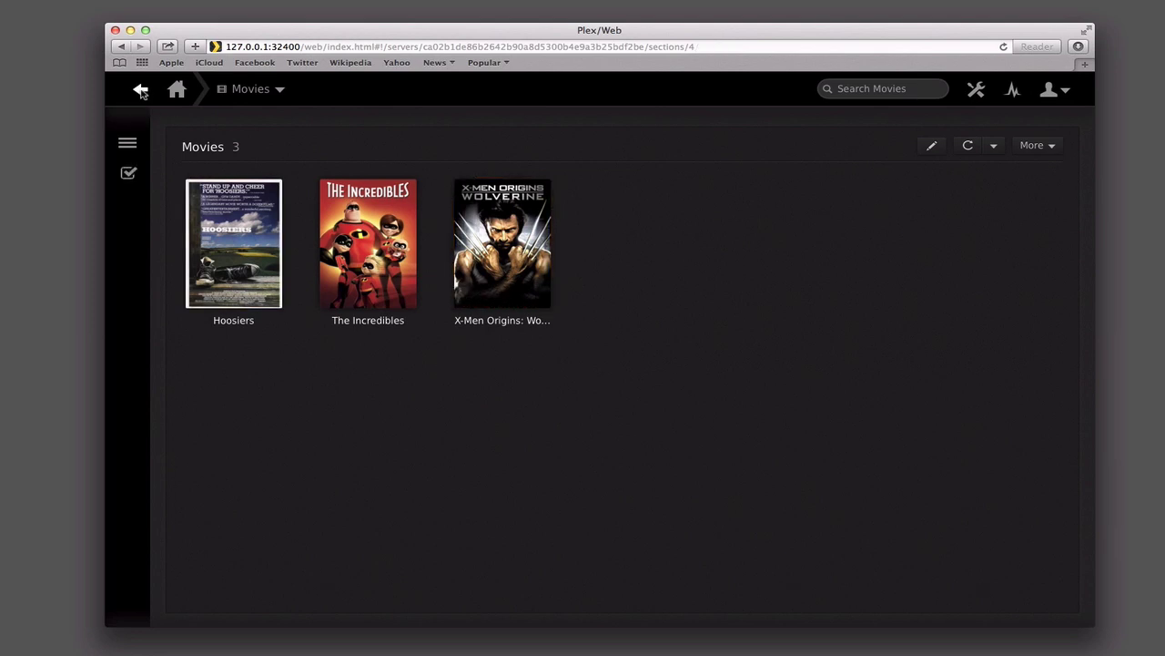
# Step: Multi-select Hoosiers and The Incredibles, deselect both, then go back to the home dashboard
pyautogui.click(130, 174)
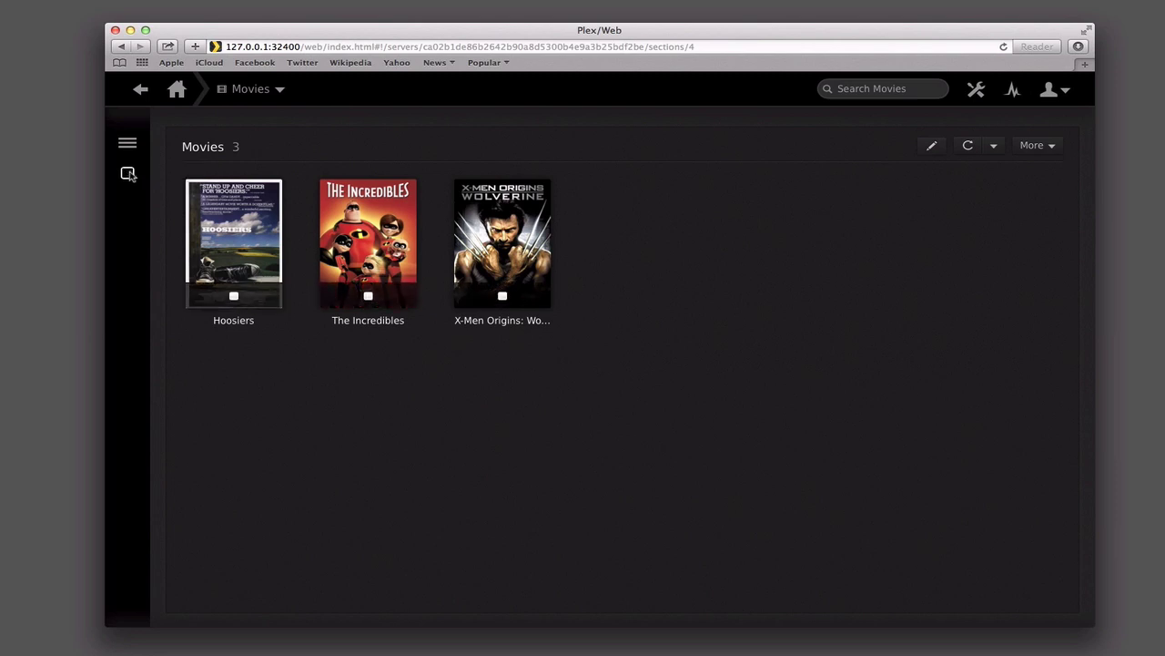
pyautogui.click(234, 296)
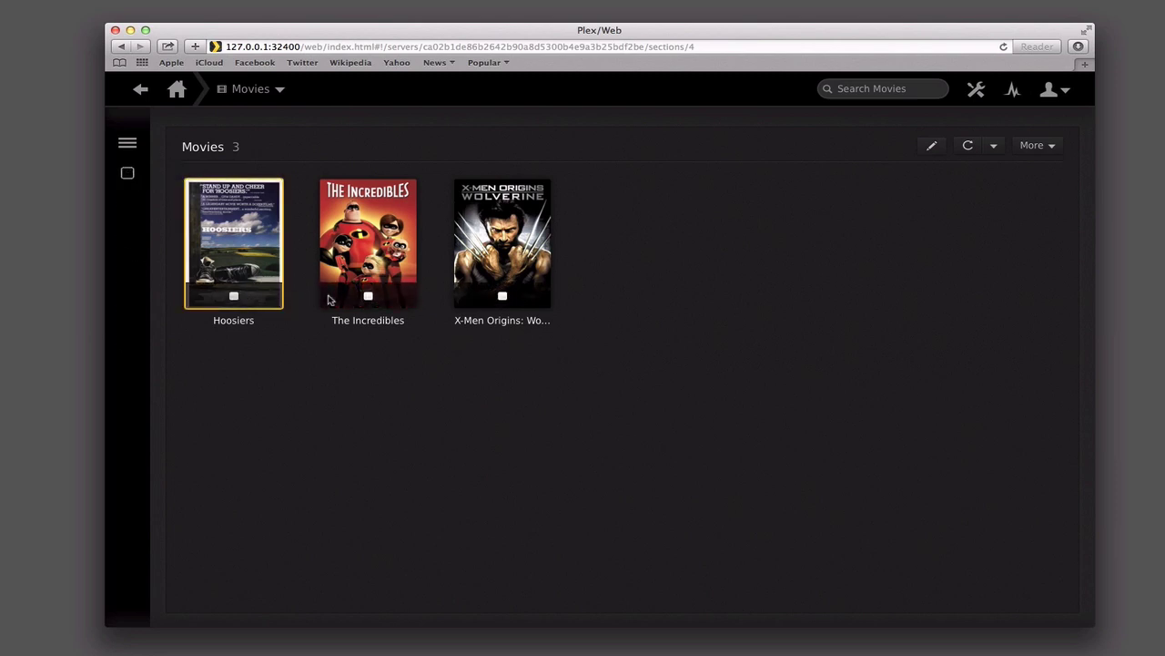
pyautogui.click(367, 297)
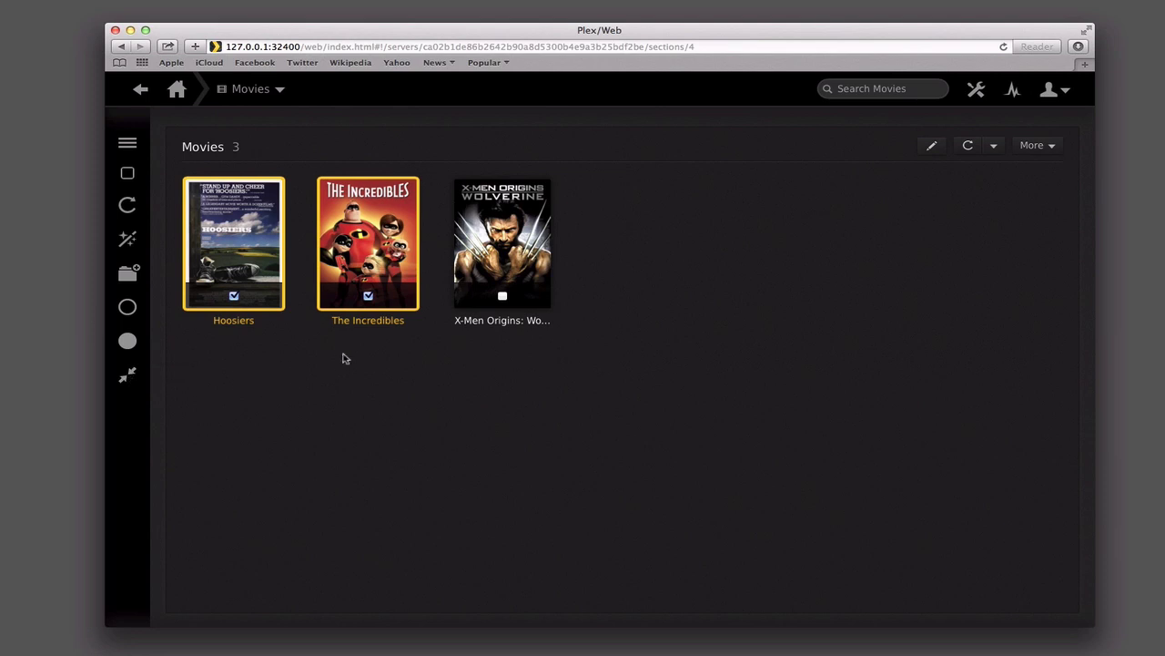
pyautogui.click(367, 297)
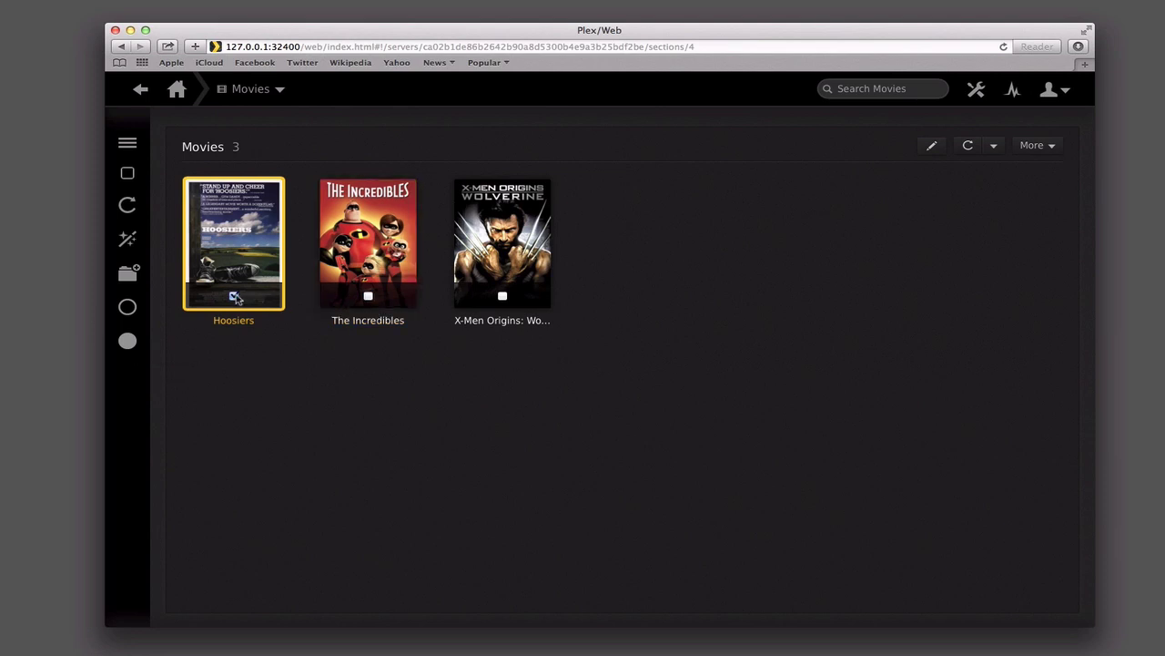
pyautogui.click(233, 297)
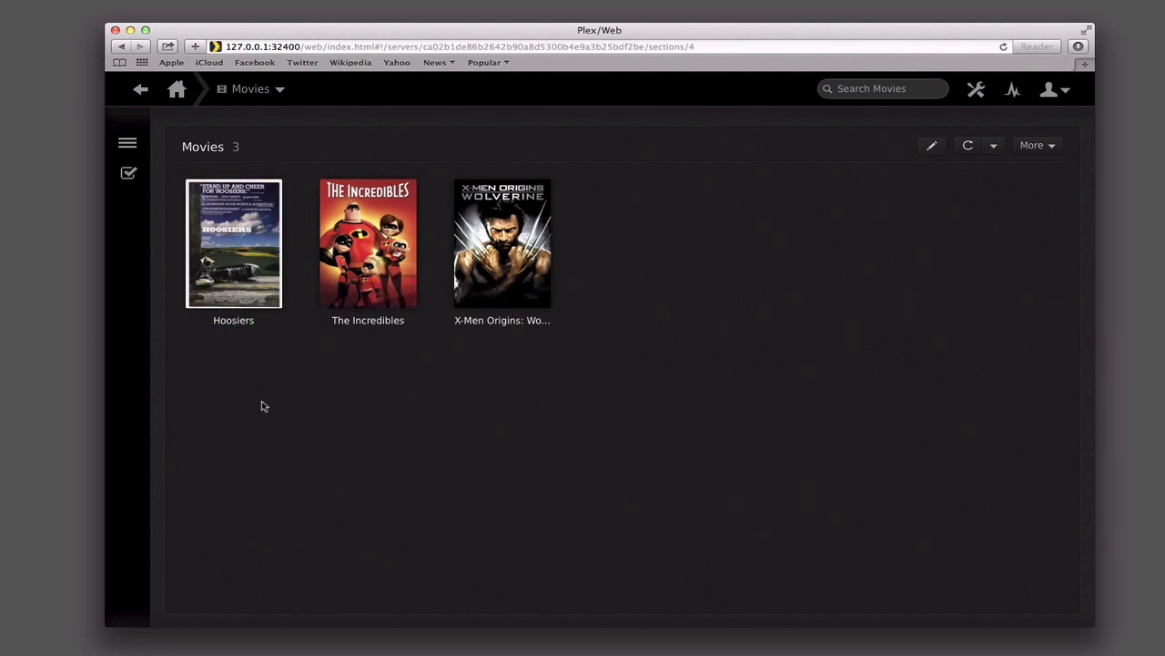
pyautogui.click(140, 90)
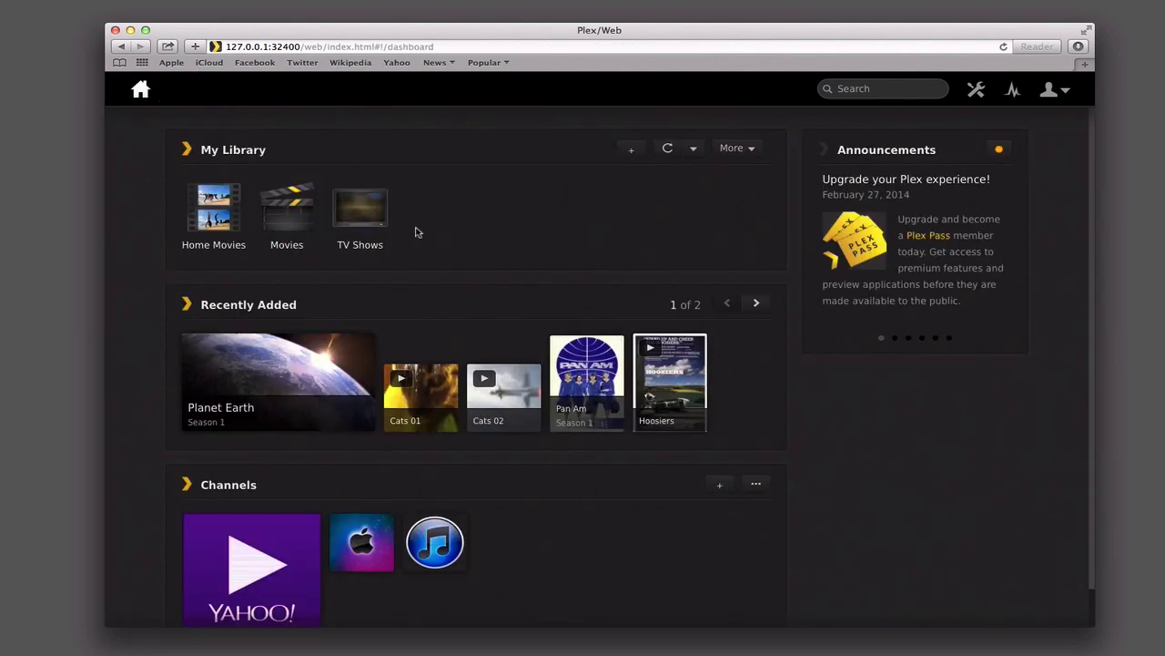
# Step: Check My Library's maintenance and scan-type dropdowns without choosing anything, then open the account menu
pyautogui.click(752, 148)
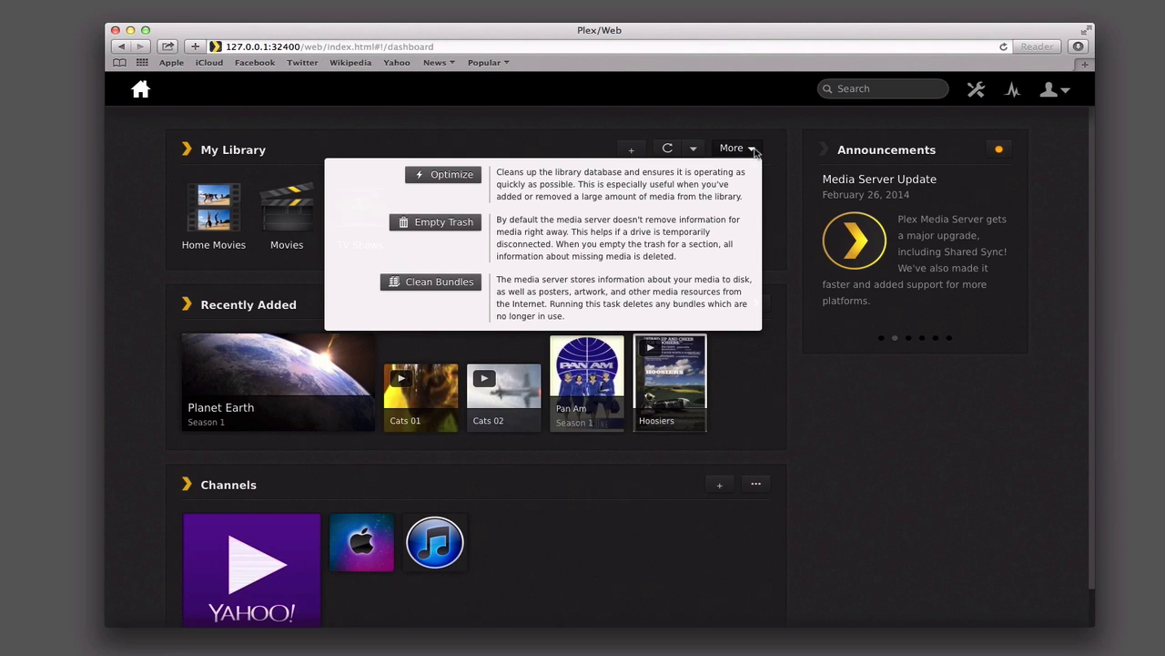
pyautogui.click(753, 150)
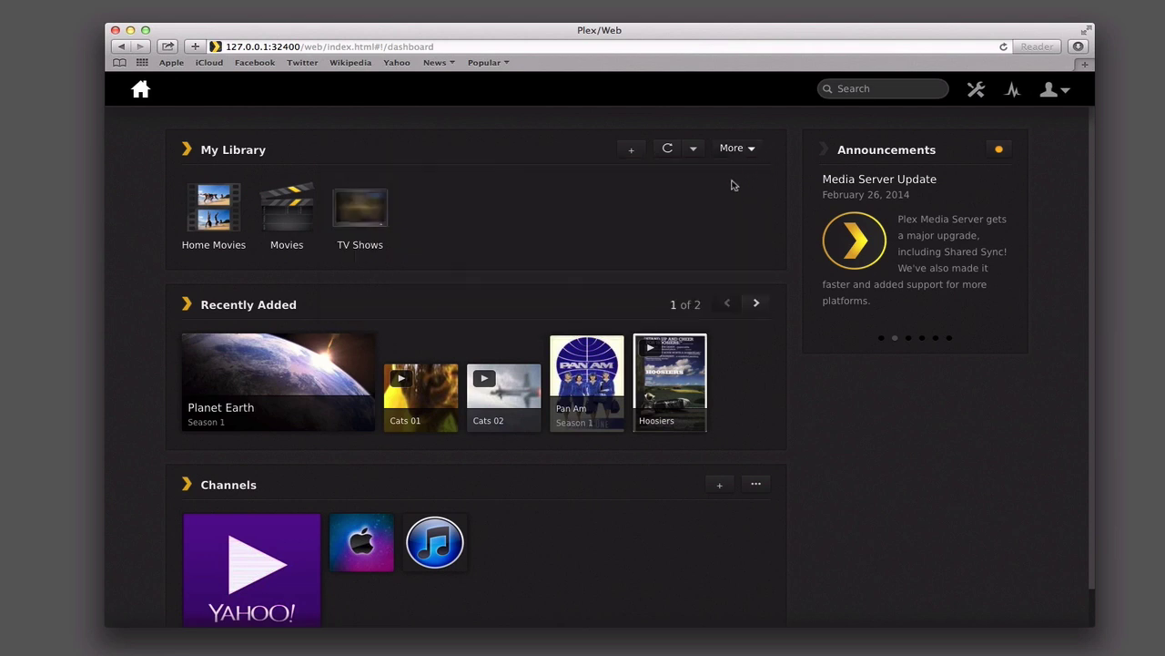
pyautogui.click(693, 150)
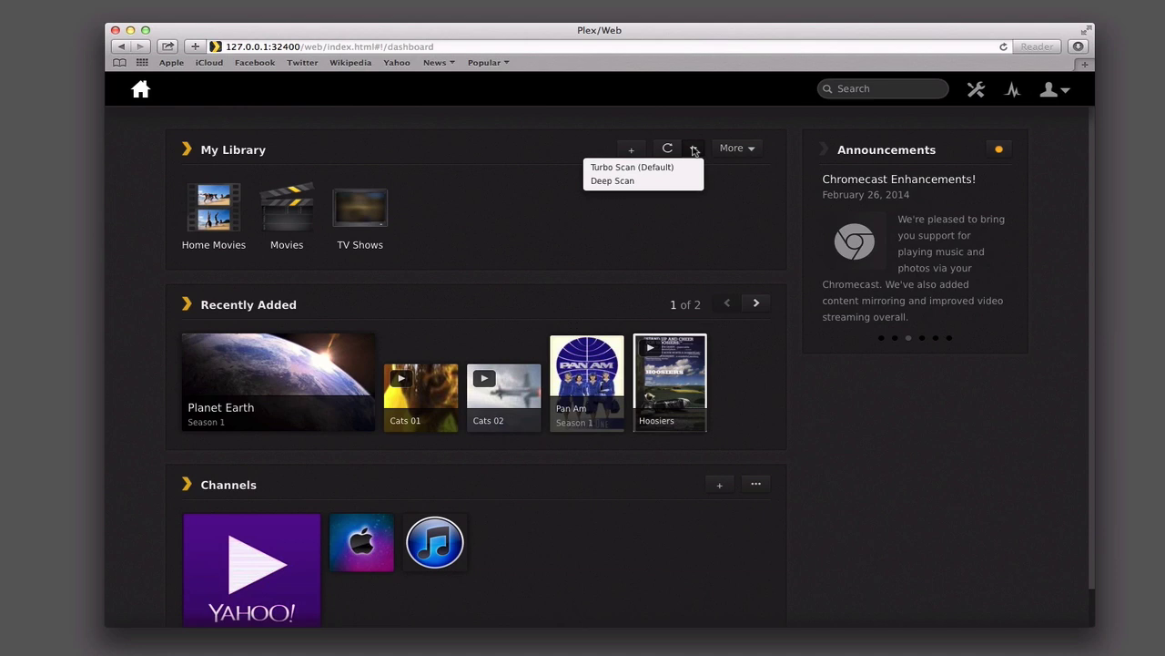
pyautogui.click(694, 150)
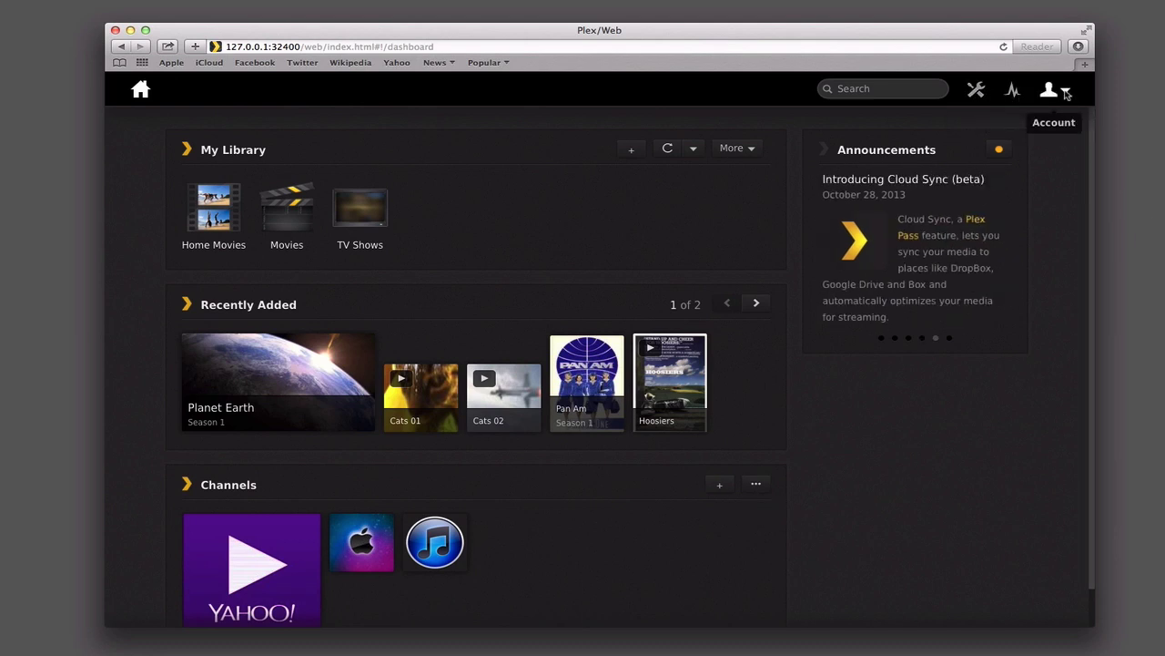
pyautogui.click(1067, 94)
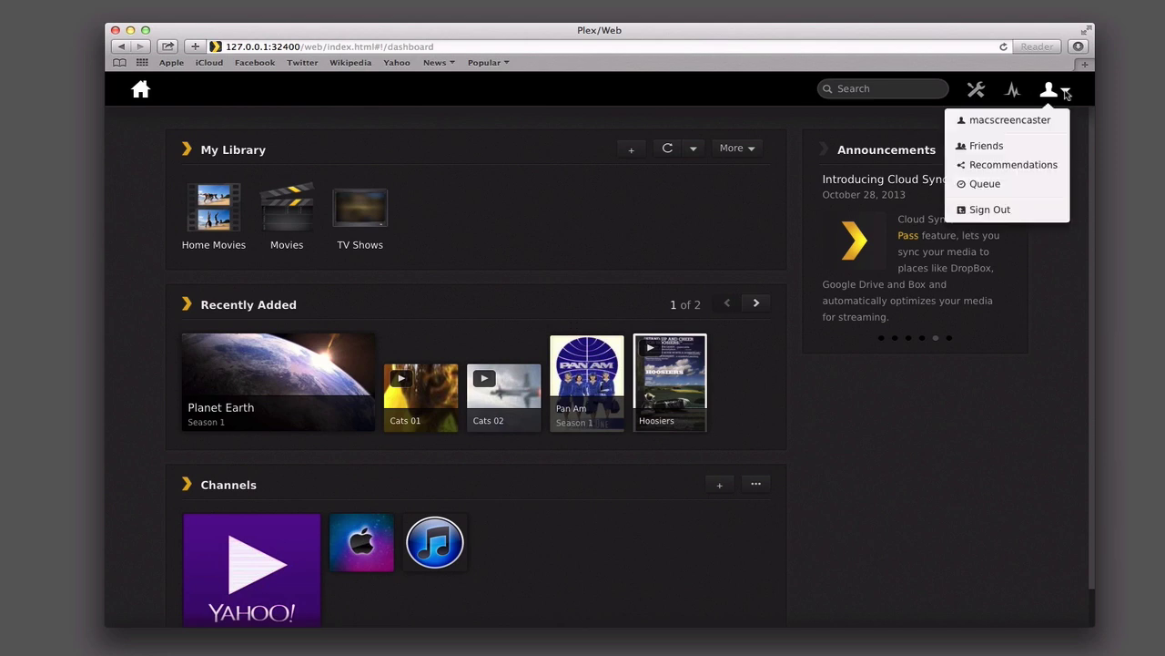
pyautogui.click(986, 148)
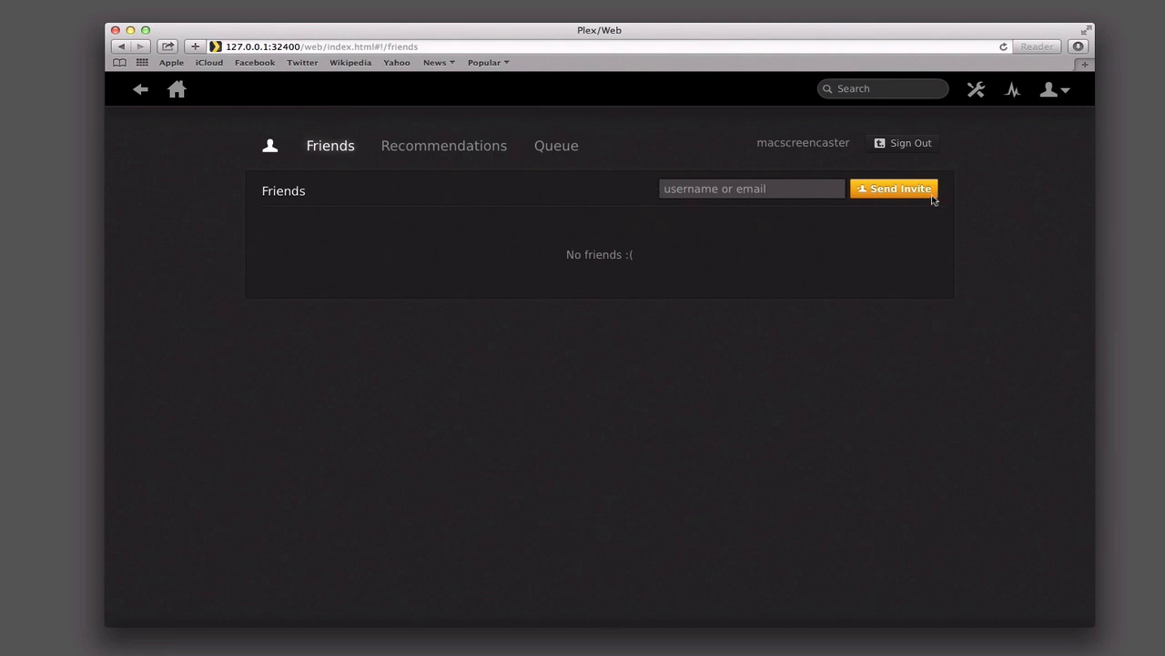
pyautogui.click(455, 153)
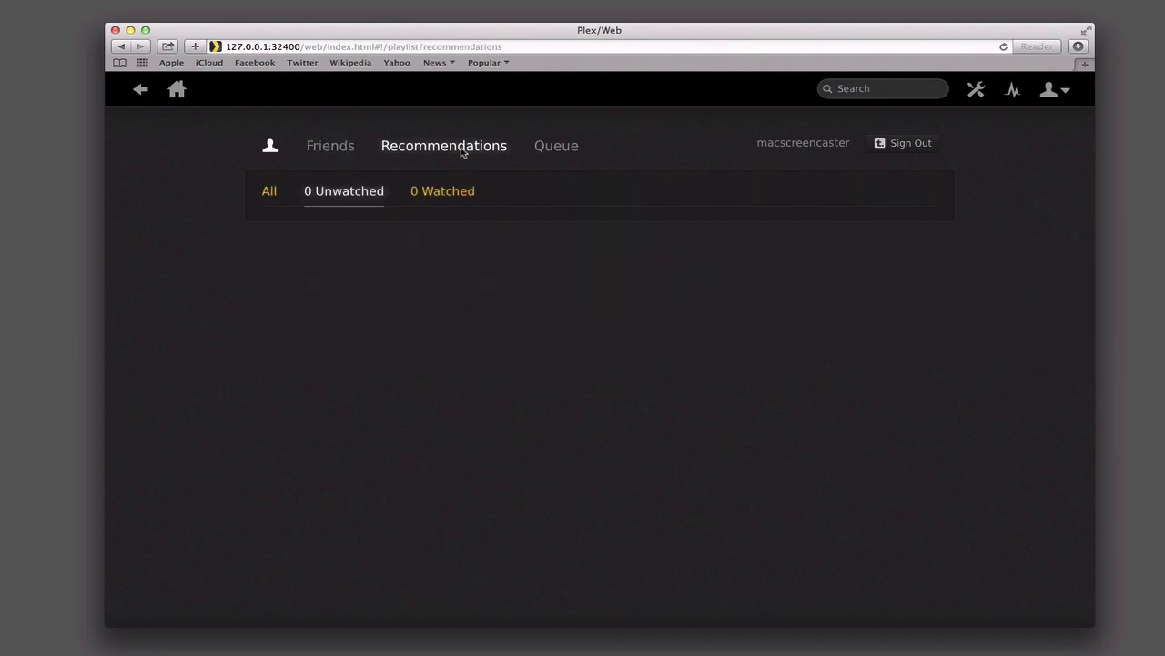
pyautogui.click(554, 151)
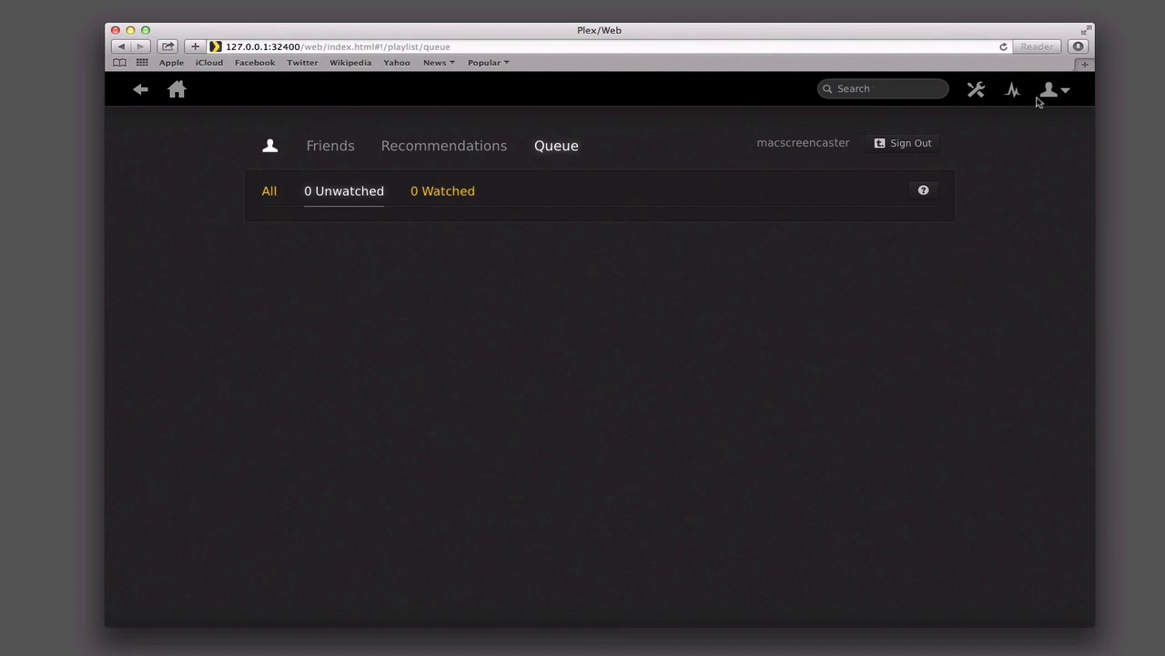
pyautogui.click(141, 91)
pyautogui.click(142, 91)
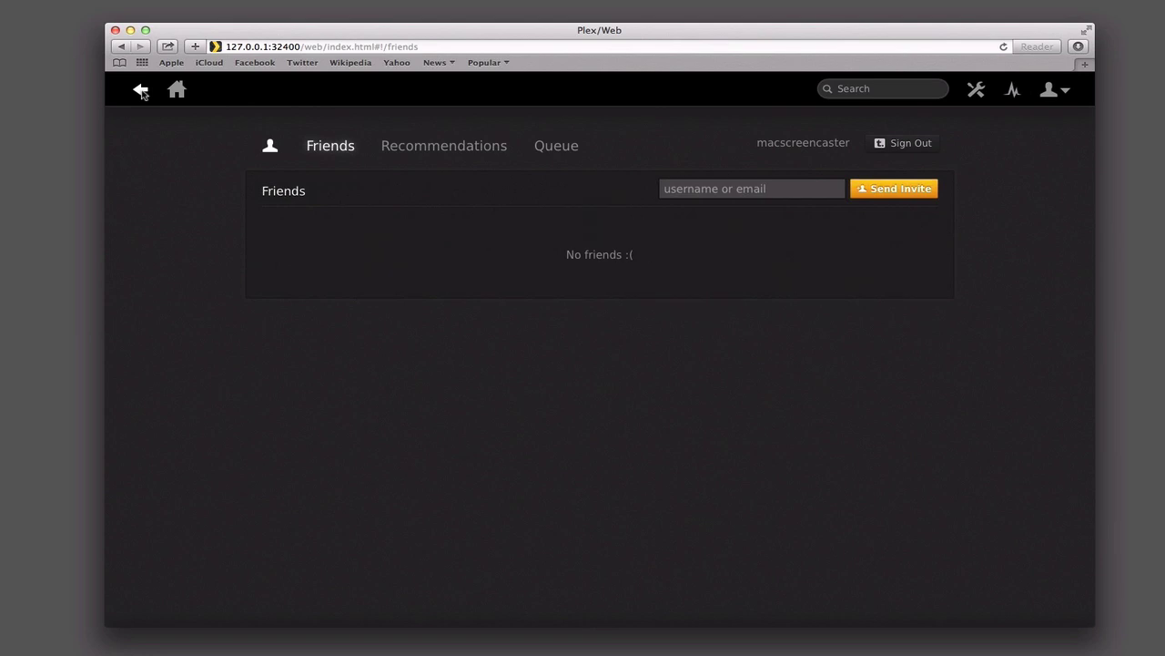
pyautogui.click(141, 91)
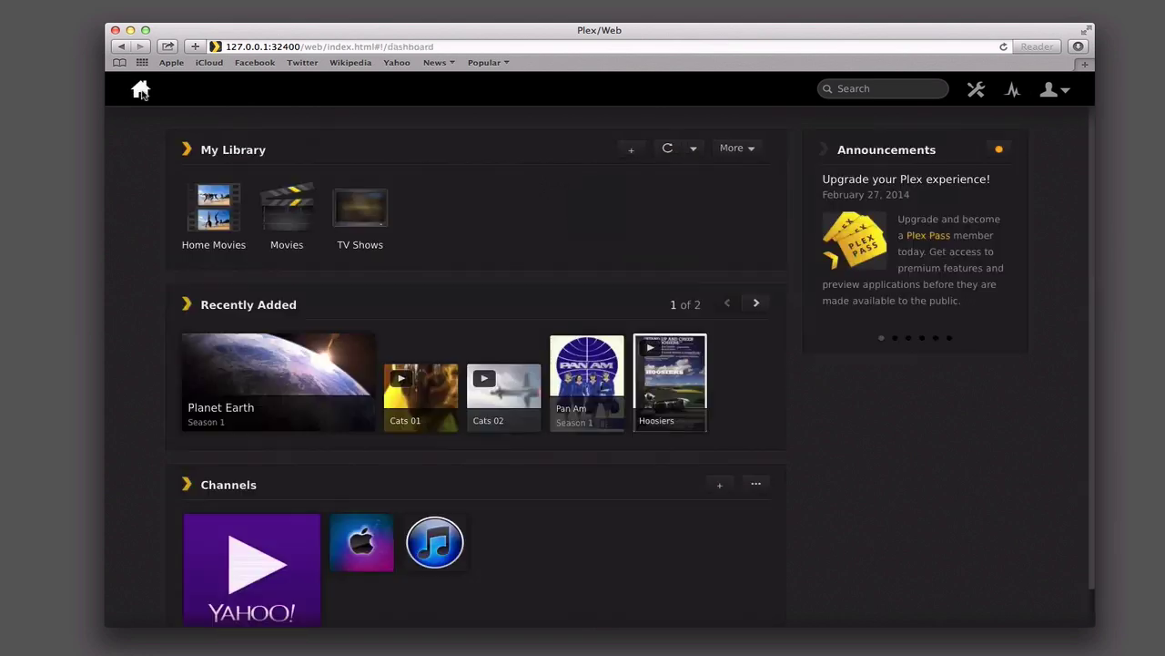
# Step: View the Activity notifications, then go to the server settings' General section (version 0.9.9.5)
pyautogui.click(1015, 91)
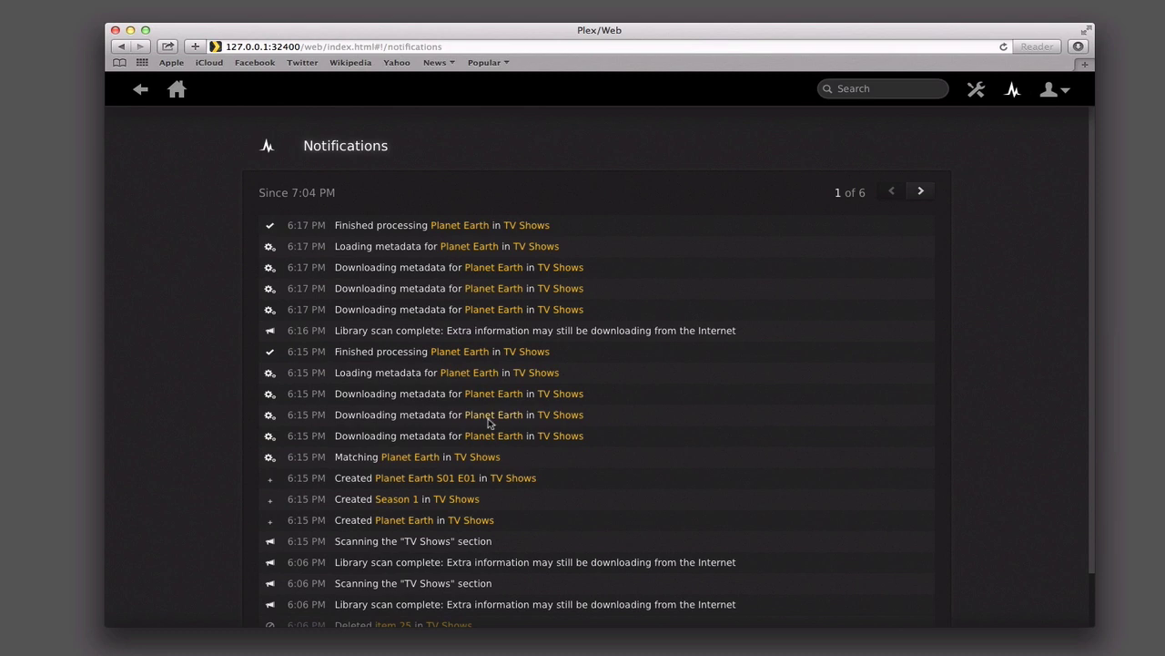
pyautogui.click(976, 91)
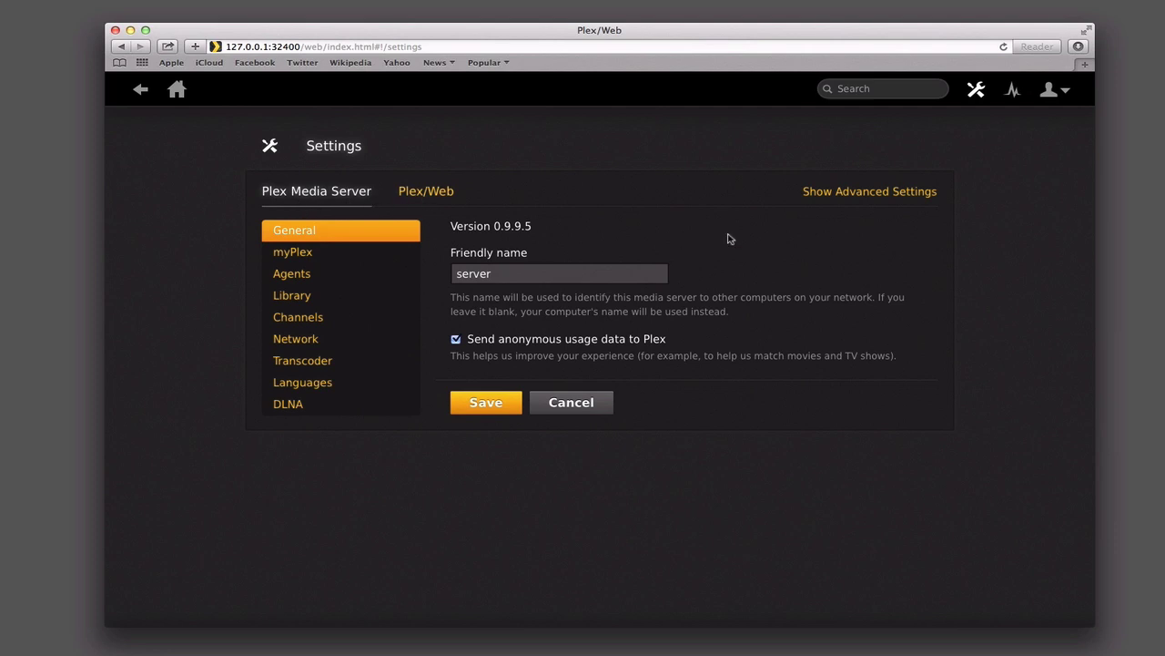
# Step: Reveal advanced settings, look at myPlex, then view the Movies metadata agents
pyautogui.click(833, 193)
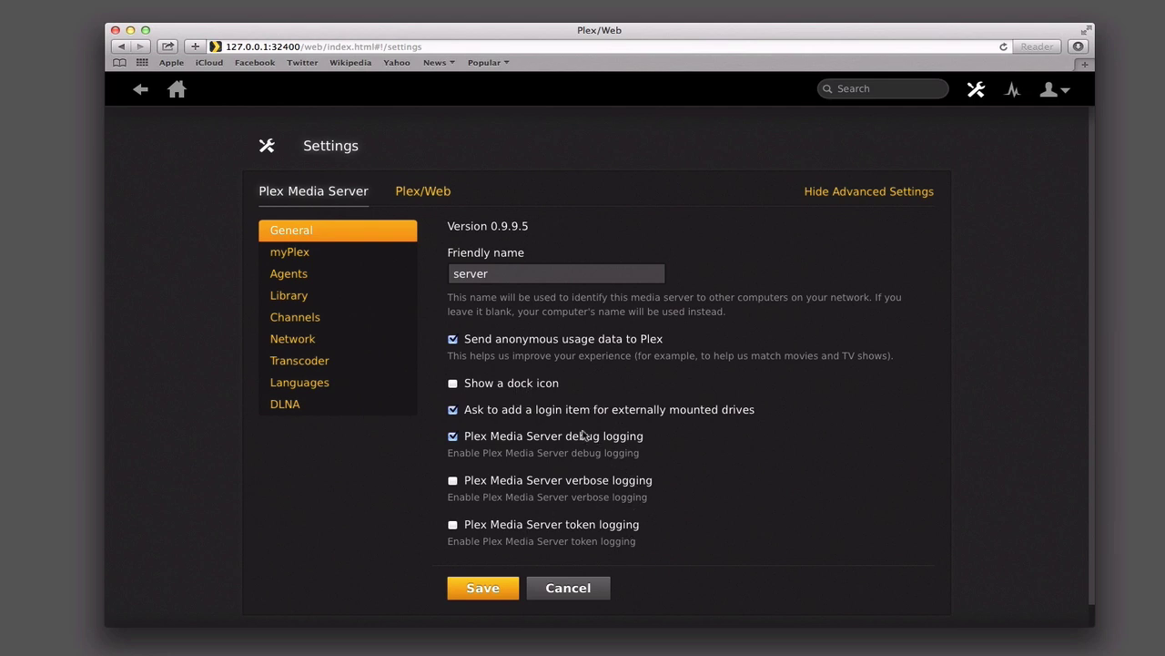
pyautogui.click(294, 256)
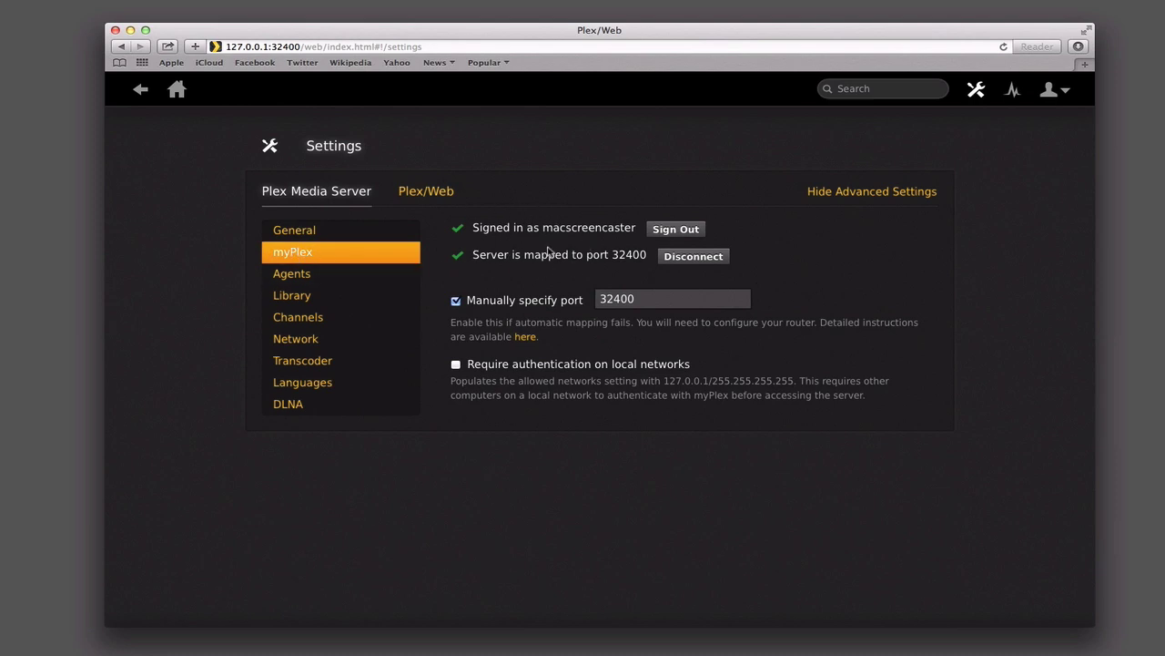
pyautogui.click(298, 279)
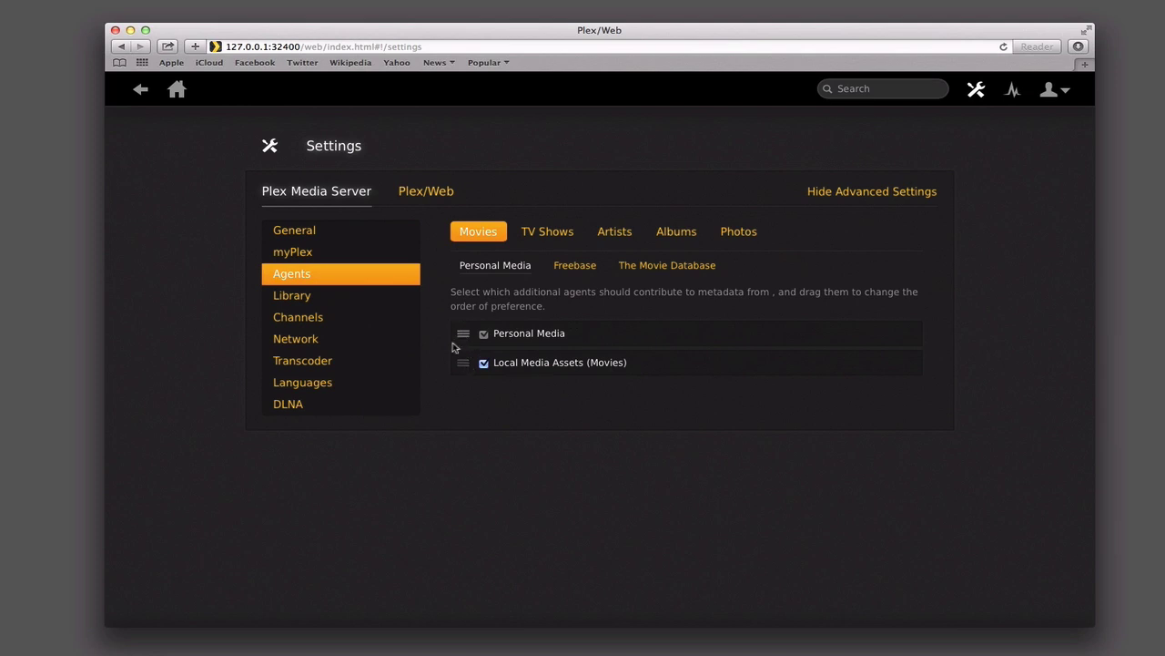
# Step: Compare the agent lists for Freebase and The Movie Database
pyautogui.click(575, 265)
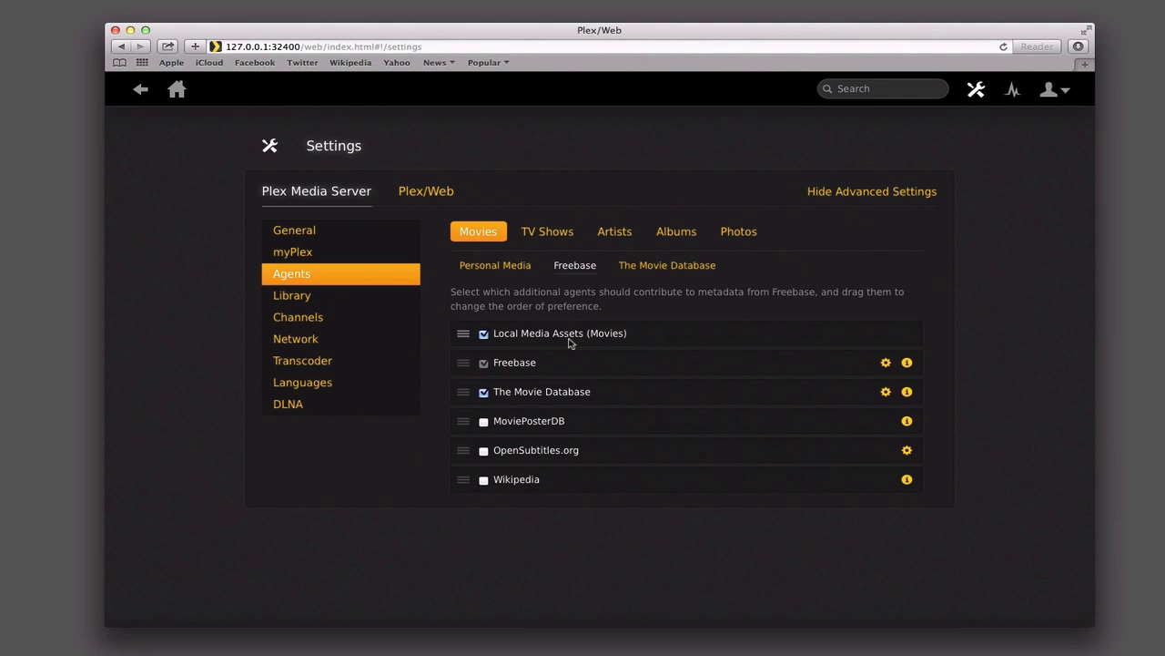
pyautogui.click(677, 268)
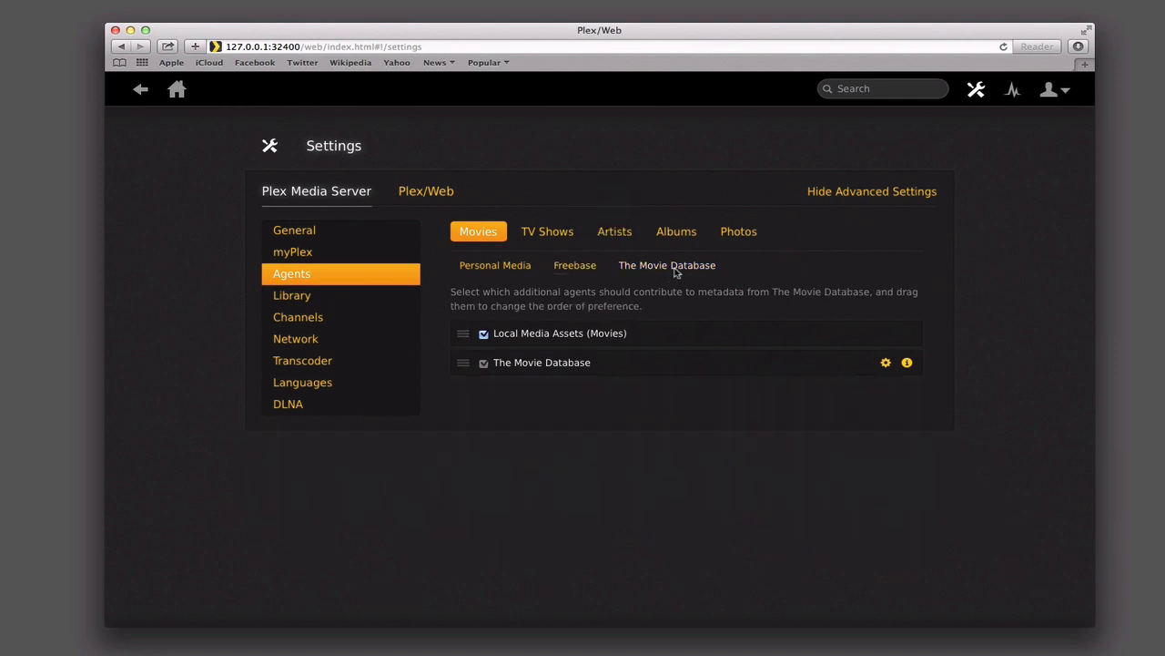
pyautogui.click(568, 267)
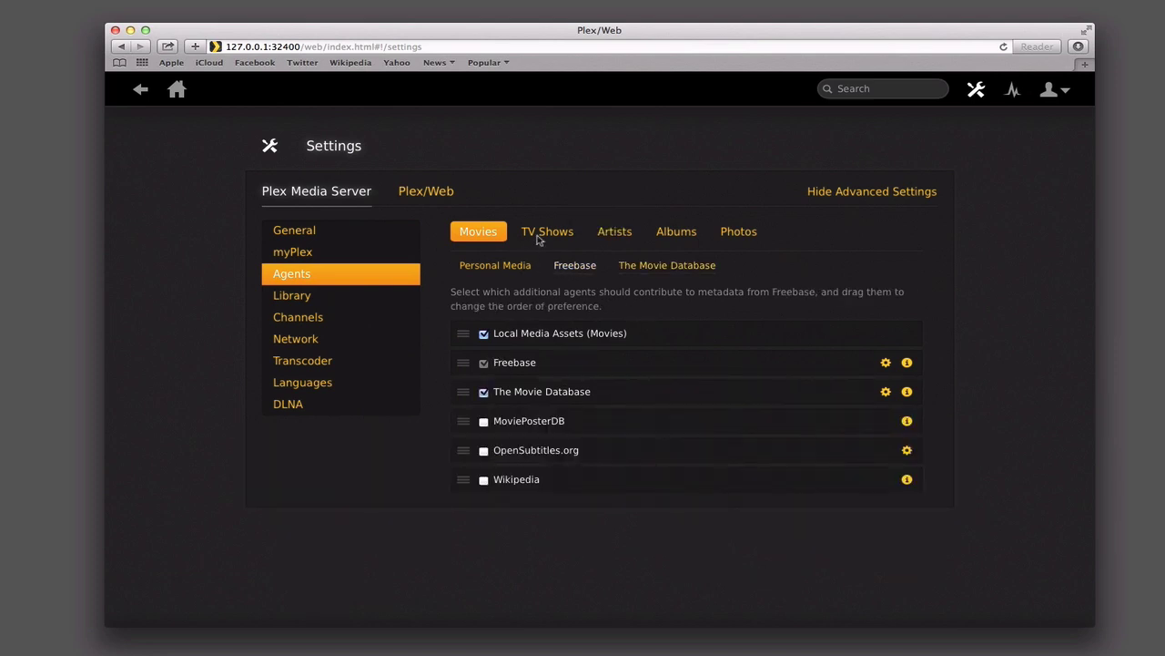
# Step: Browse agents for TV Shows, Artists, Albums and Photos, return to Movies, then open Library settings
pyautogui.click(550, 233)
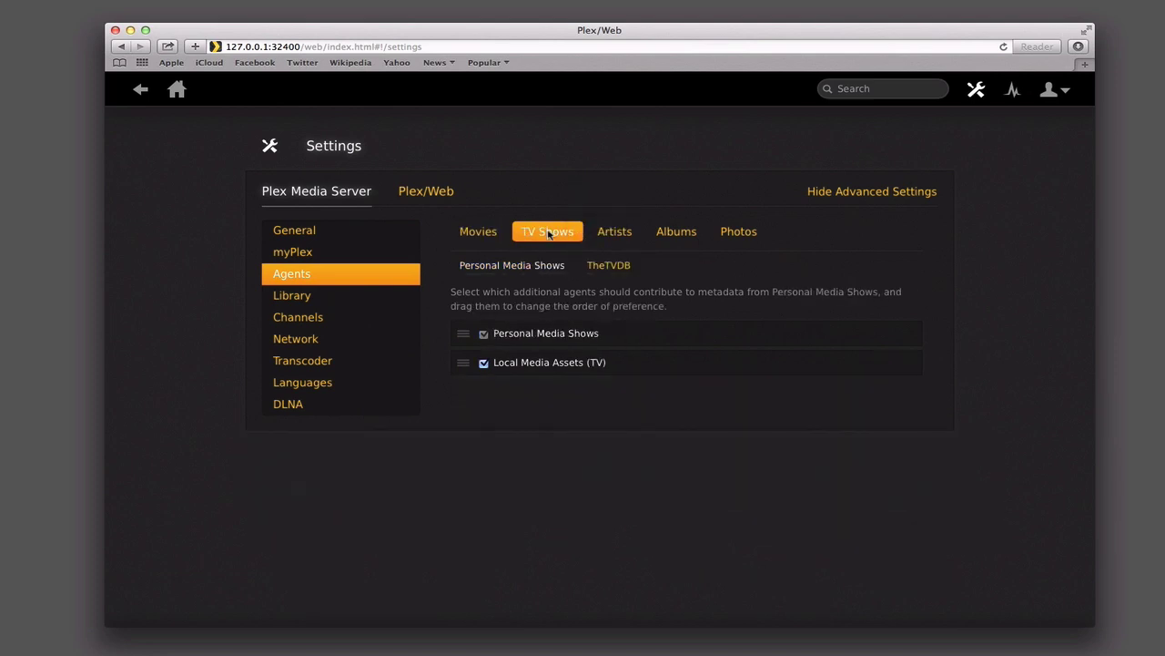
pyautogui.click(623, 237)
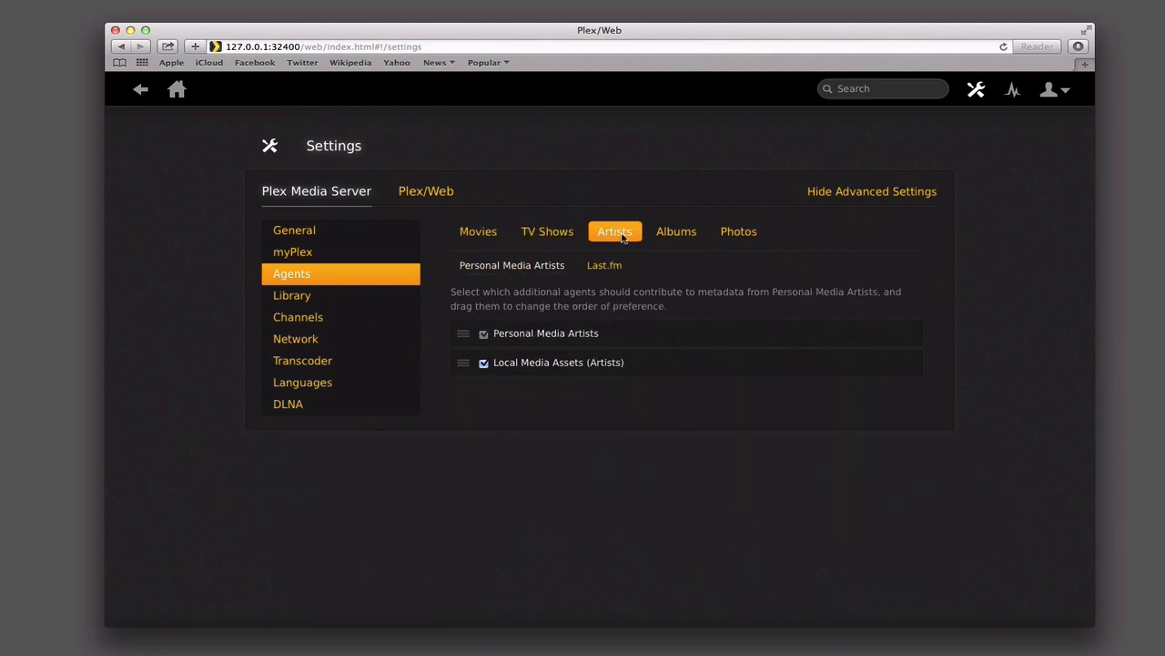
pyautogui.click(689, 236)
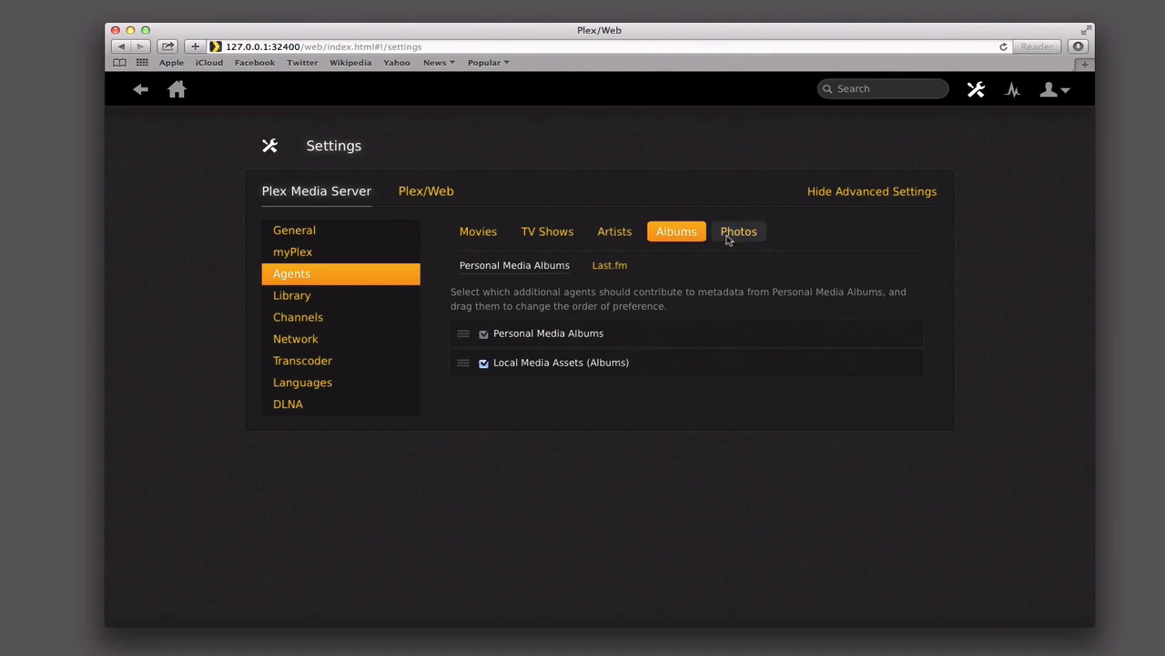
pyautogui.click(728, 239)
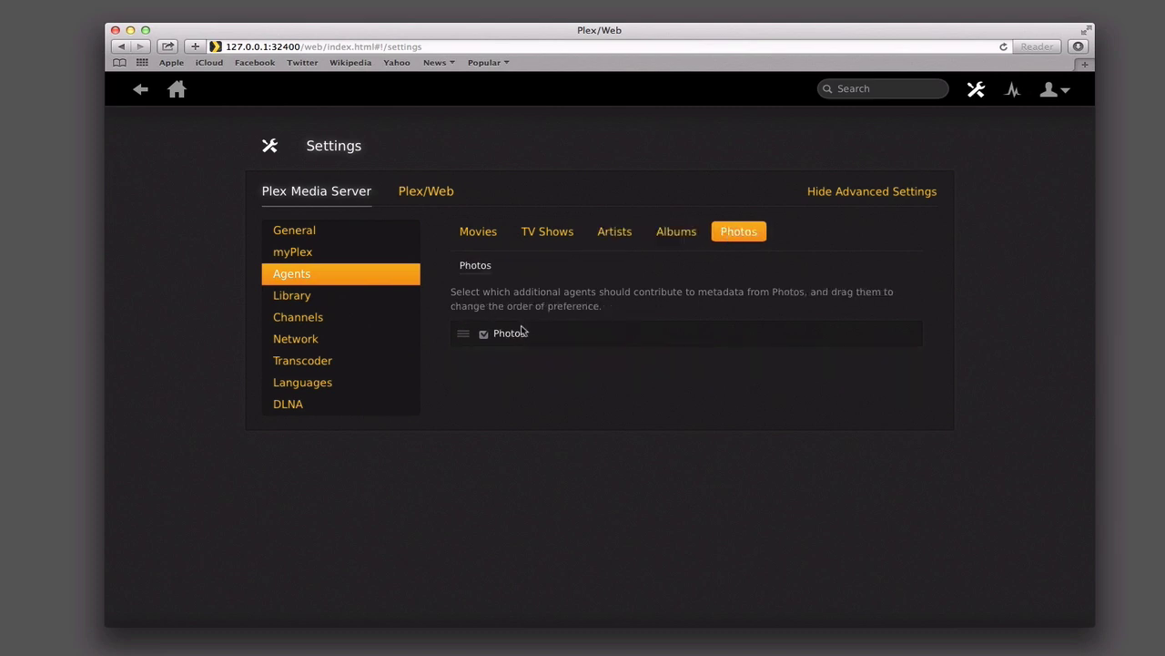
pyautogui.click(477, 233)
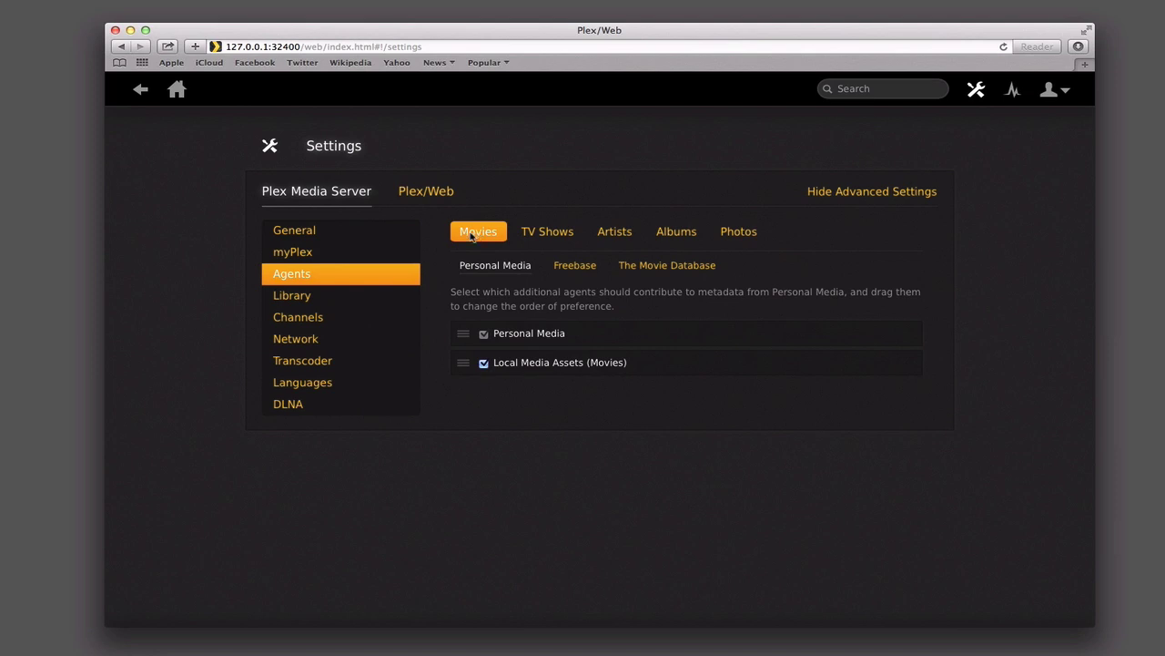
pyautogui.click(285, 297)
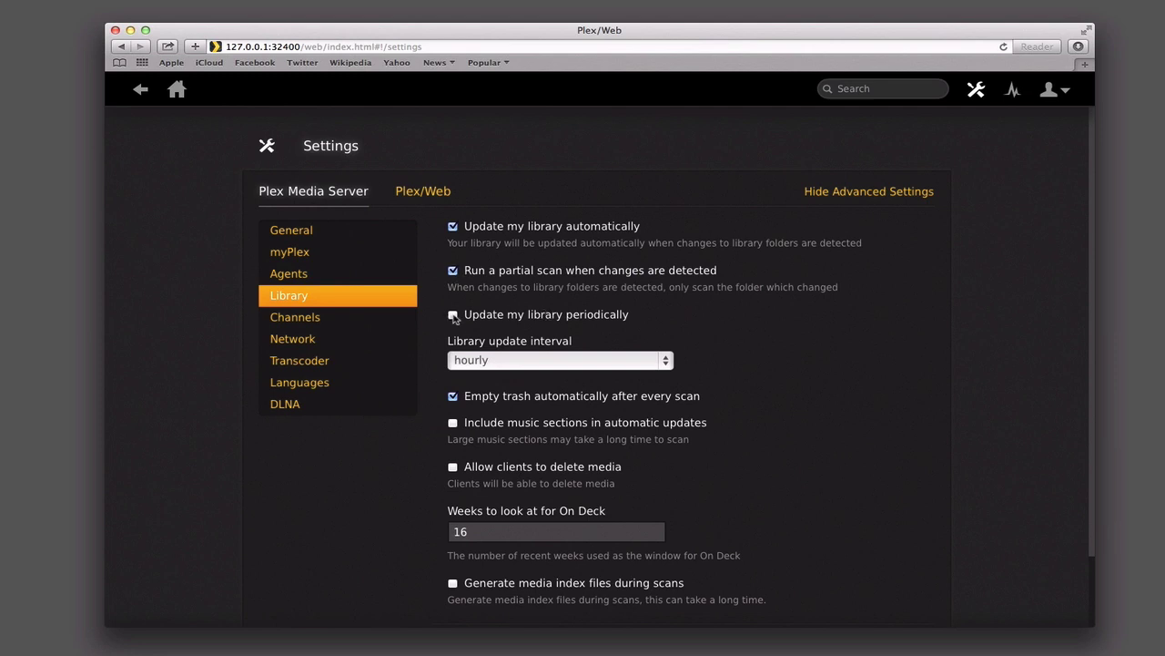
# Step: Look at the library update interval choices, keeping it hourly
pyautogui.click(667, 361)
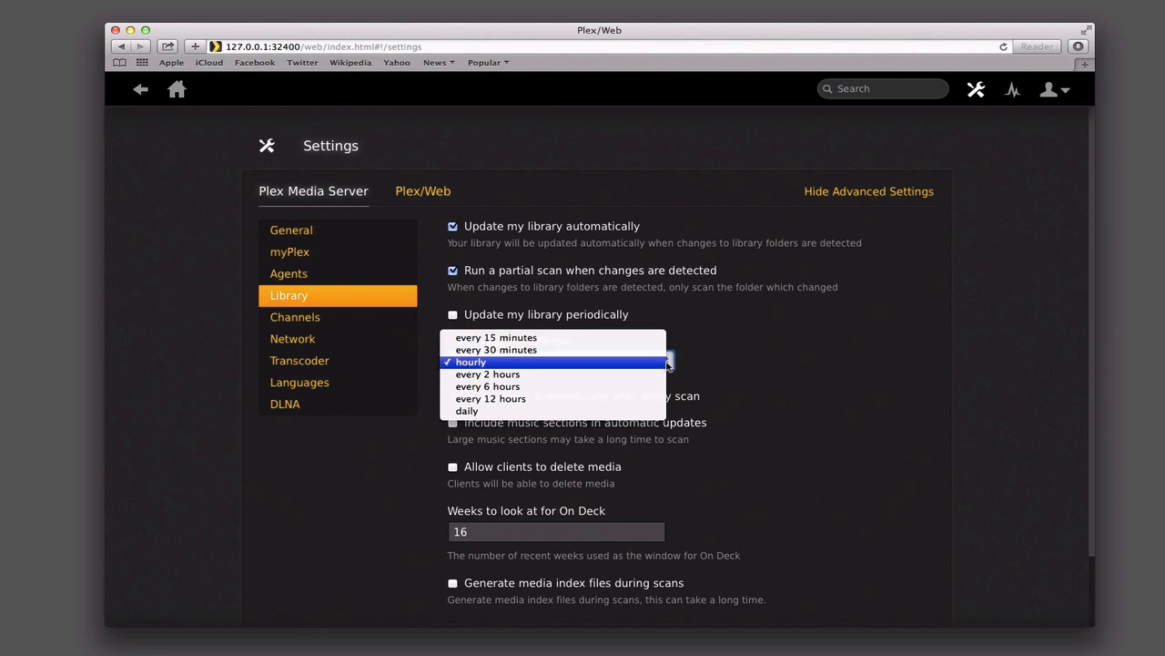
pyautogui.click(719, 368)
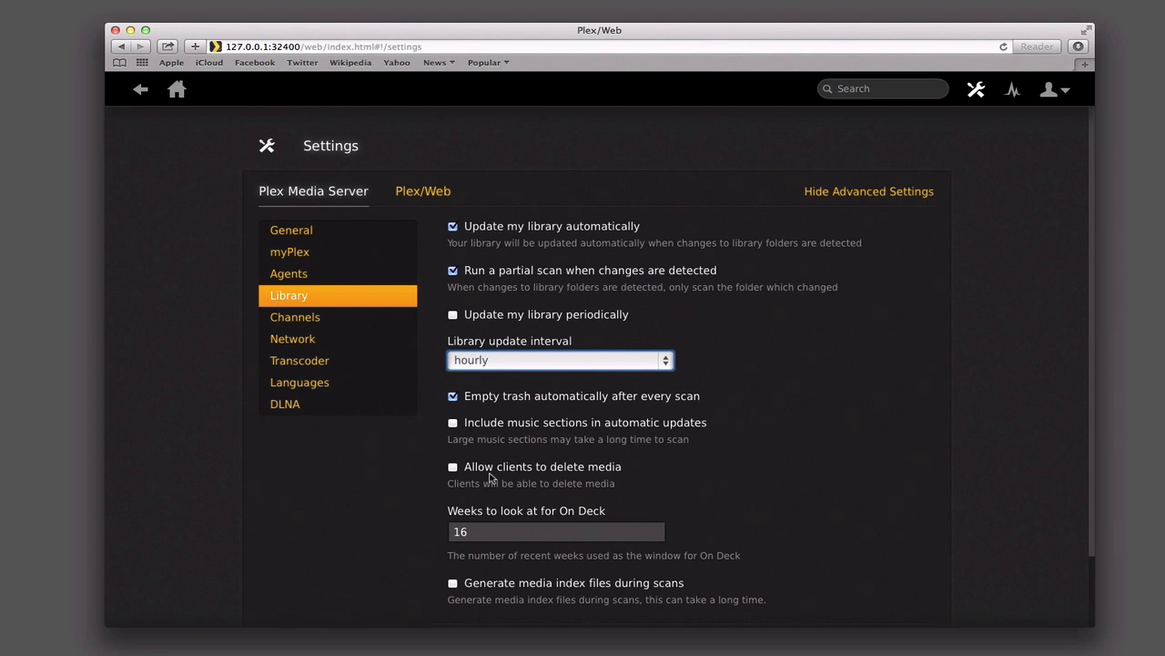
pyautogui.scroll(-1, 489, 477)
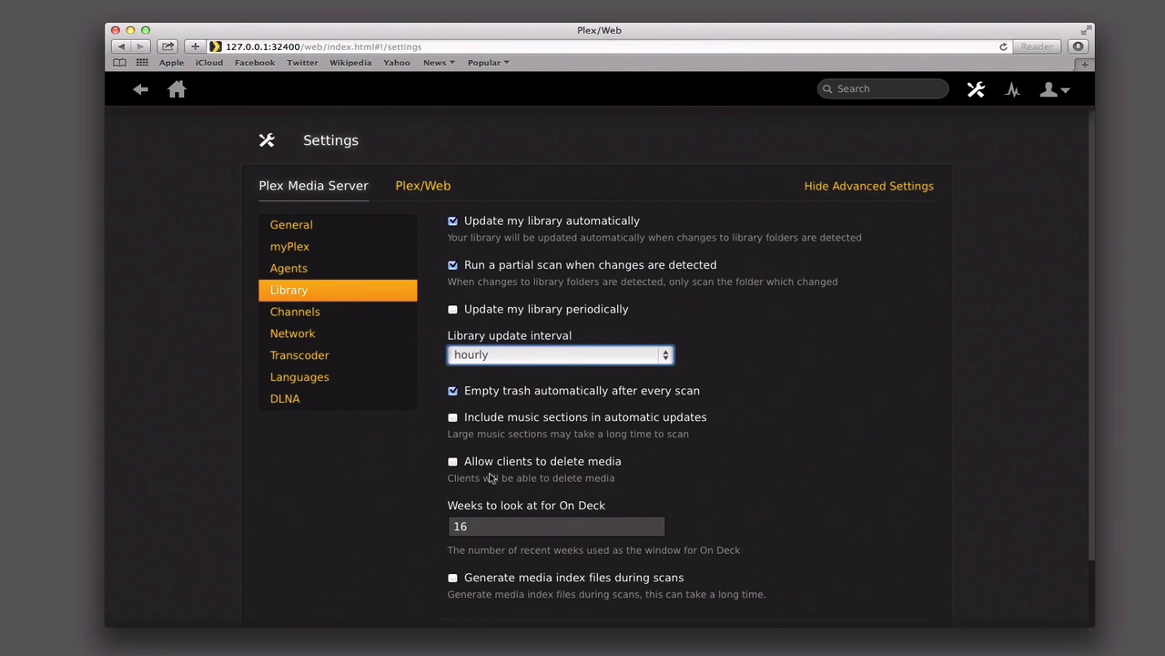
pyautogui.scroll(1, 489, 477)
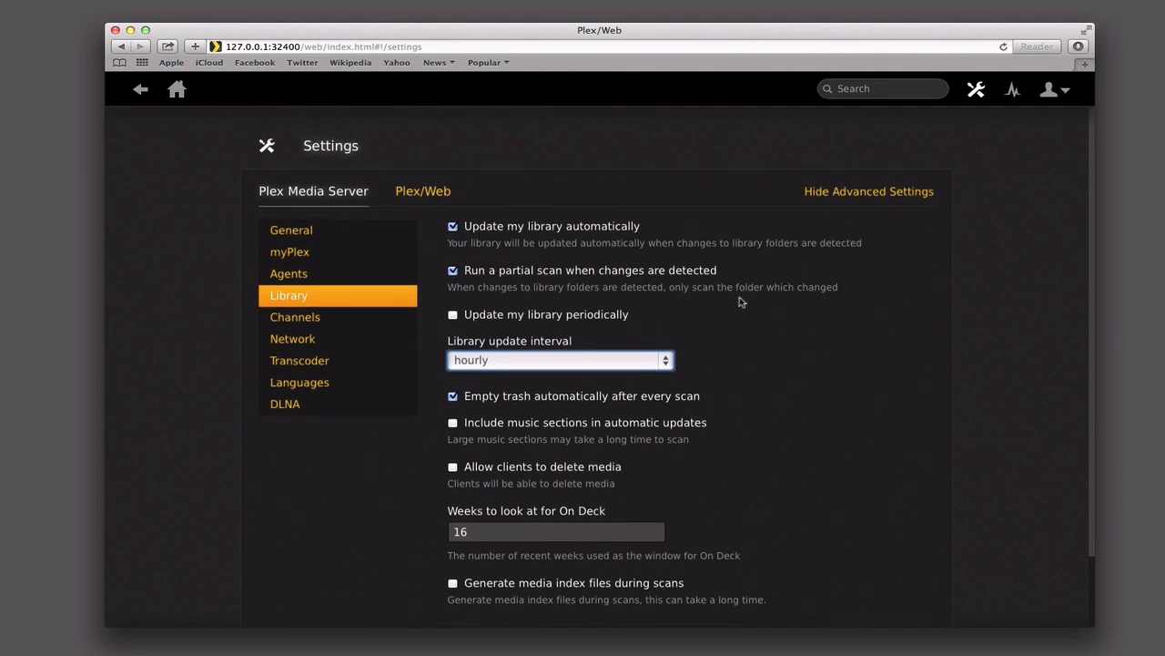
# Step: Toggle the advanced library options off and on, then open the Channels settings
pyautogui.click(858, 193)
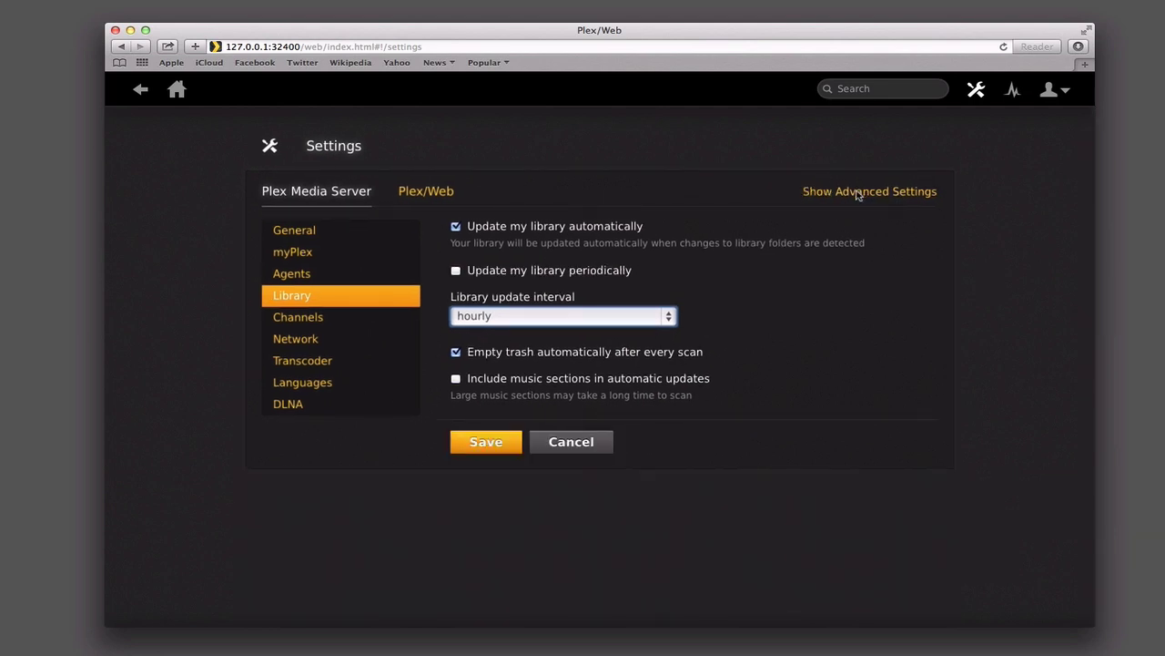
pyautogui.click(857, 193)
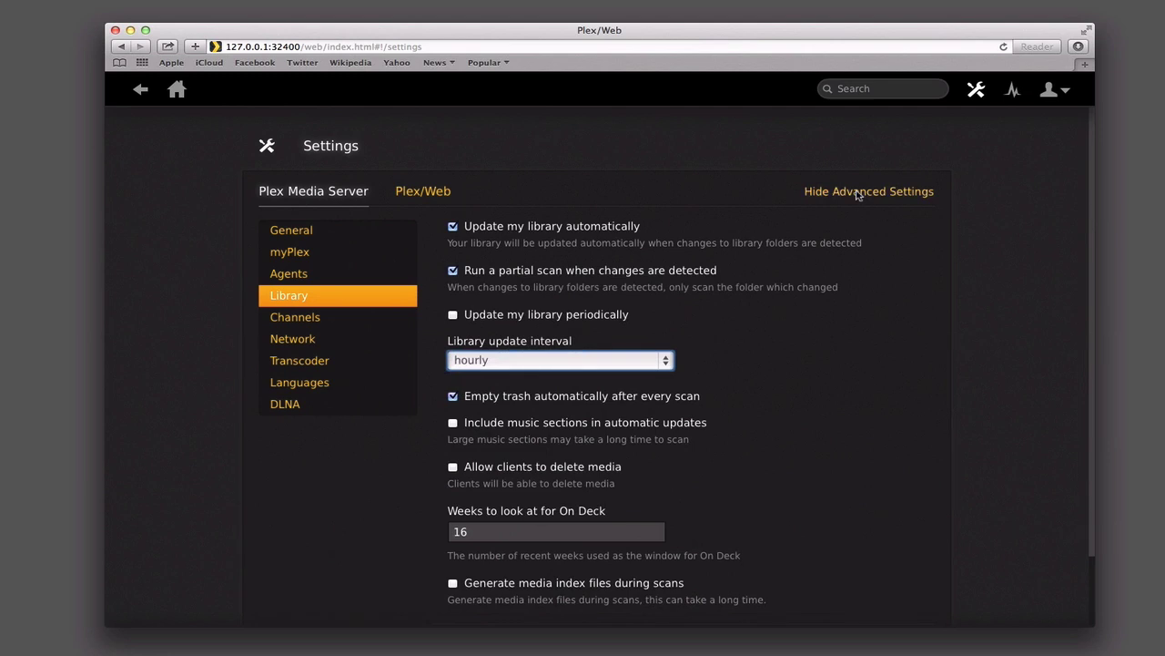
pyautogui.click(858, 193)
pyautogui.click(857, 193)
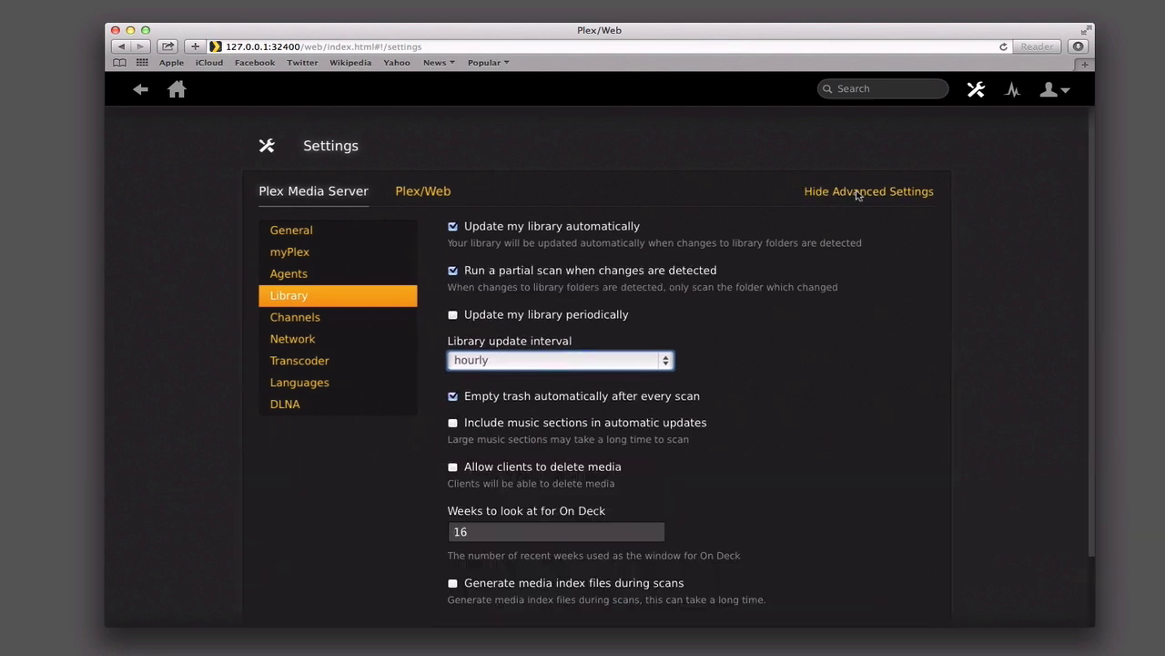
pyautogui.click(296, 319)
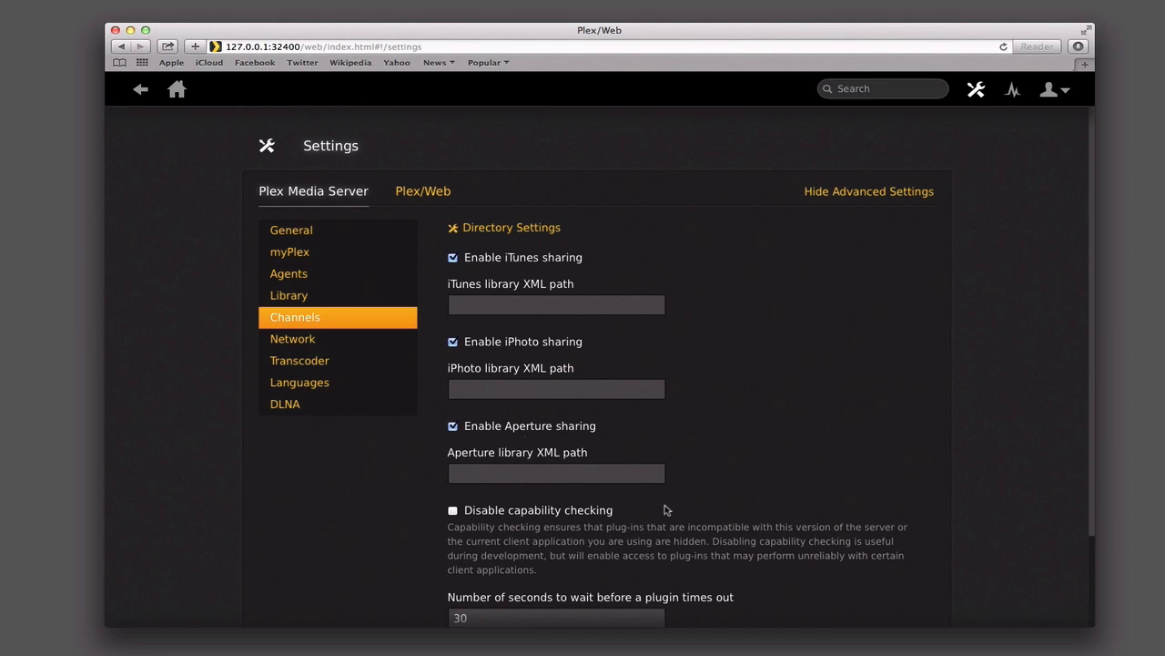
# Step: Hide the advanced Channels options after scrolling through them
pyautogui.scroll(-3, 669, 527)
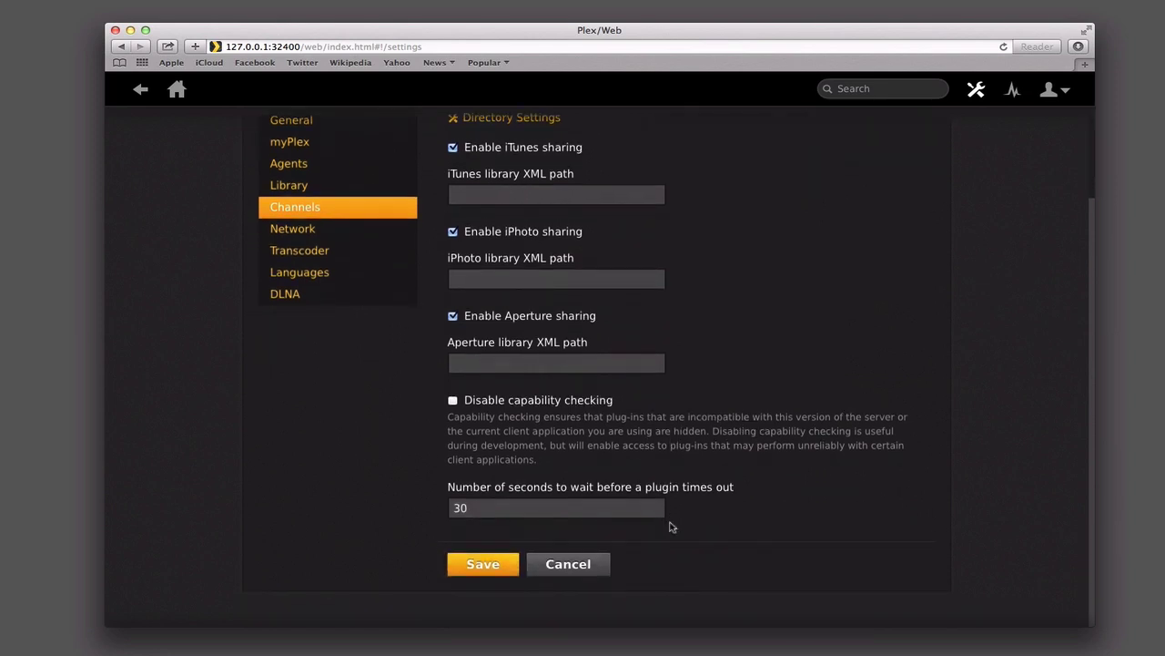
pyautogui.scroll(3, 669, 526)
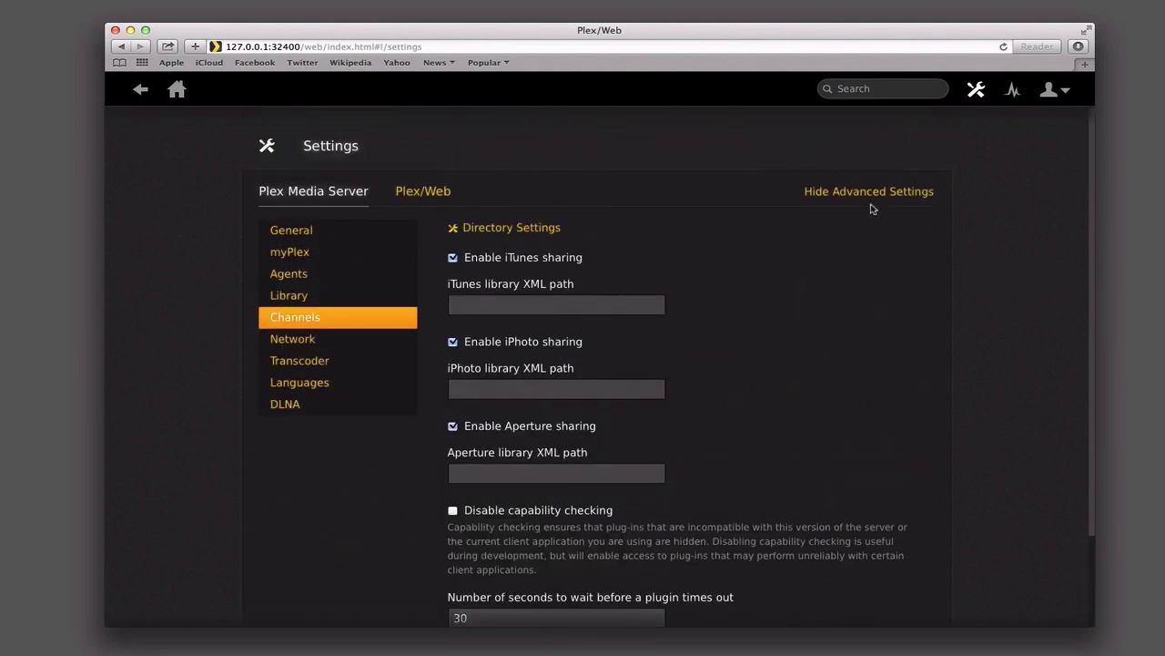
pyautogui.click(877, 193)
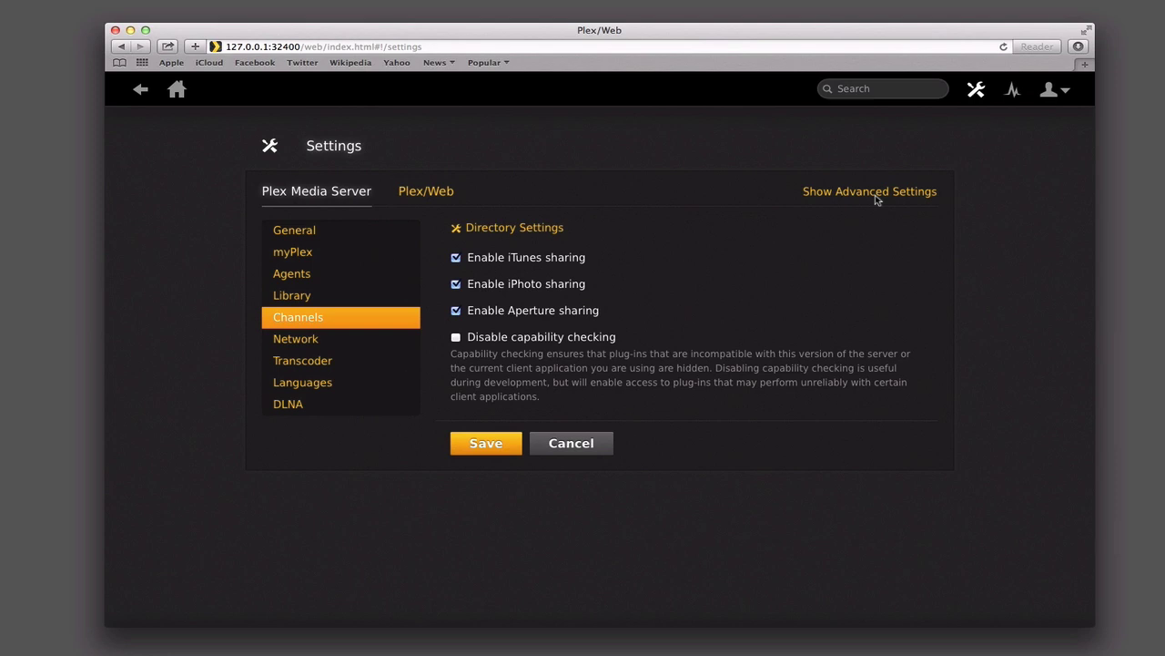
# Step: Review the Network settings' advanced IPv6/AppCast options, hide them, then open Transcoder settings
pyautogui.click(295, 342)
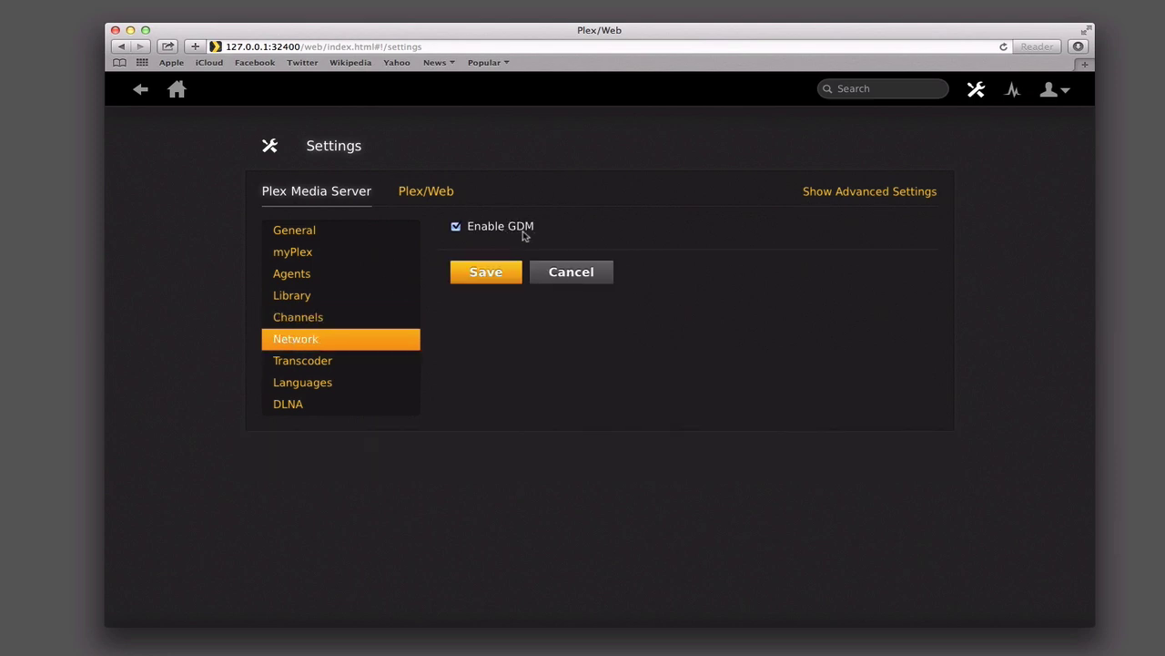
pyautogui.click(870, 194)
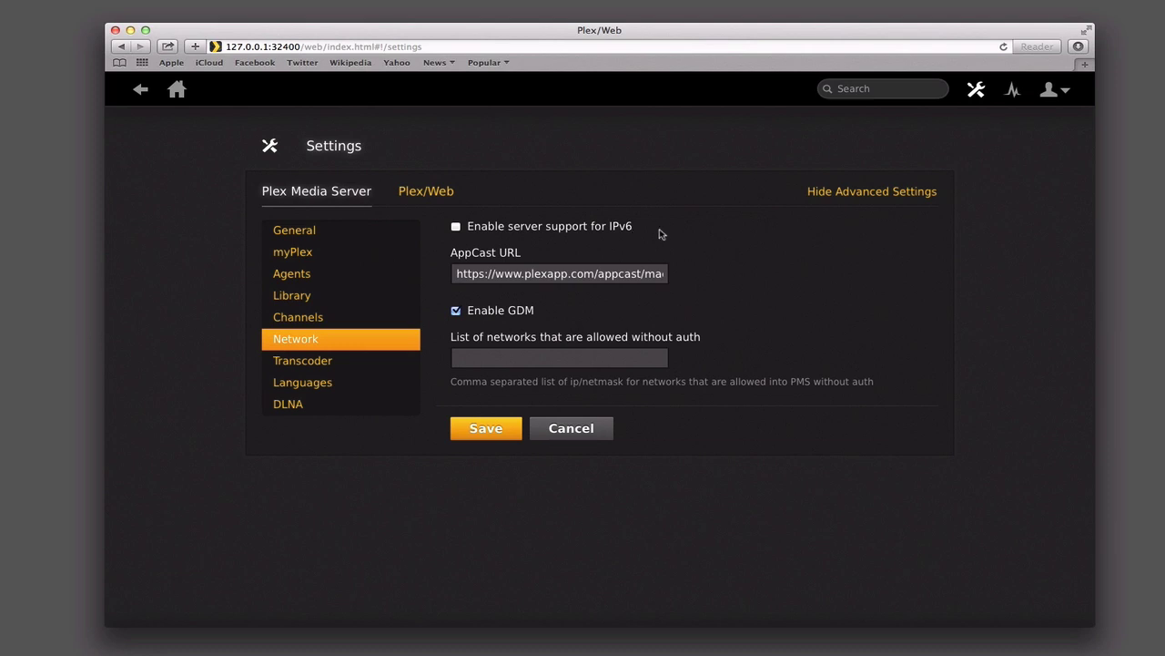
pyautogui.click(845, 193)
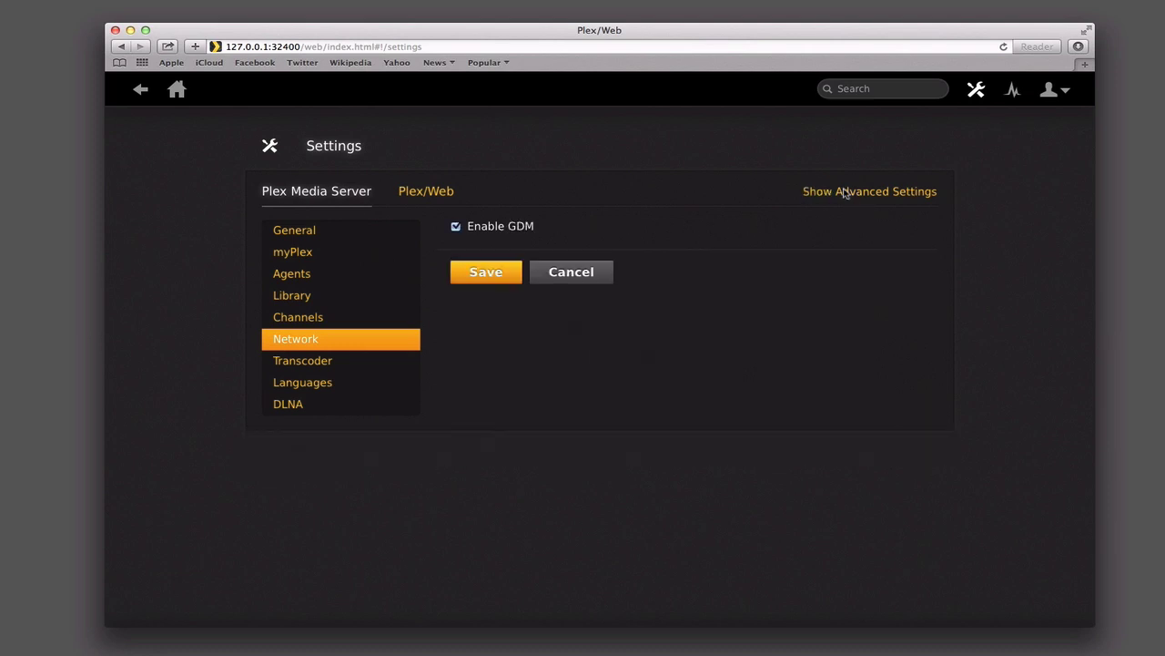
pyautogui.click(301, 364)
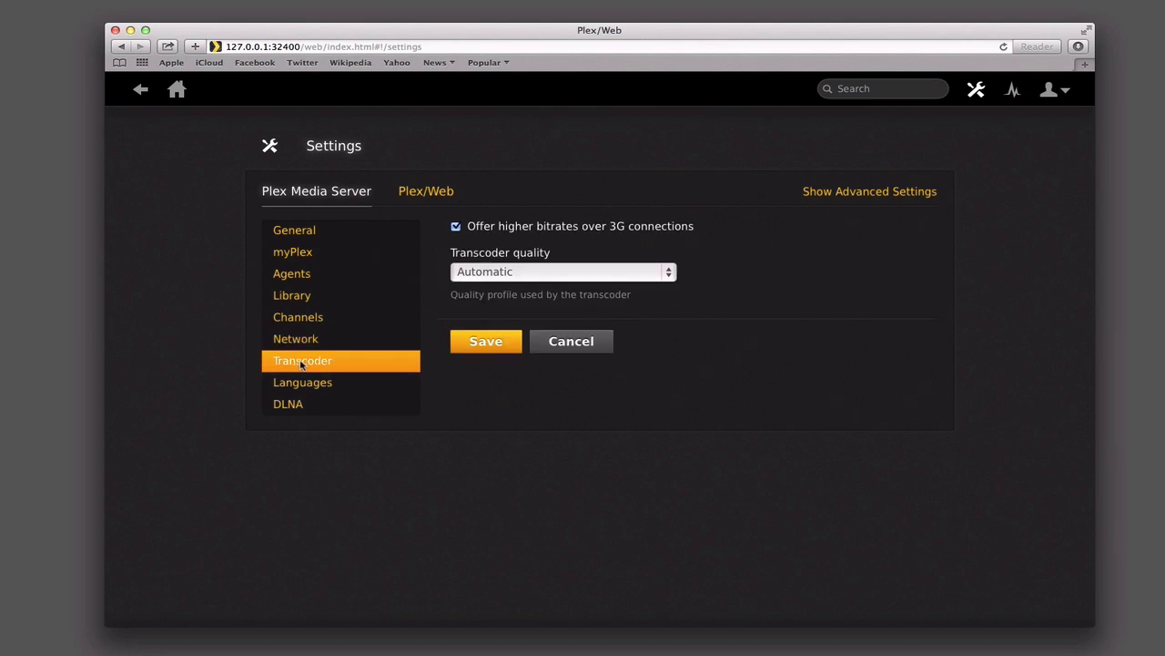
# Step: Keep Transcoder quality on Automatic, toggle advanced transcoder options, then open the Languages settings
pyautogui.click(671, 276)
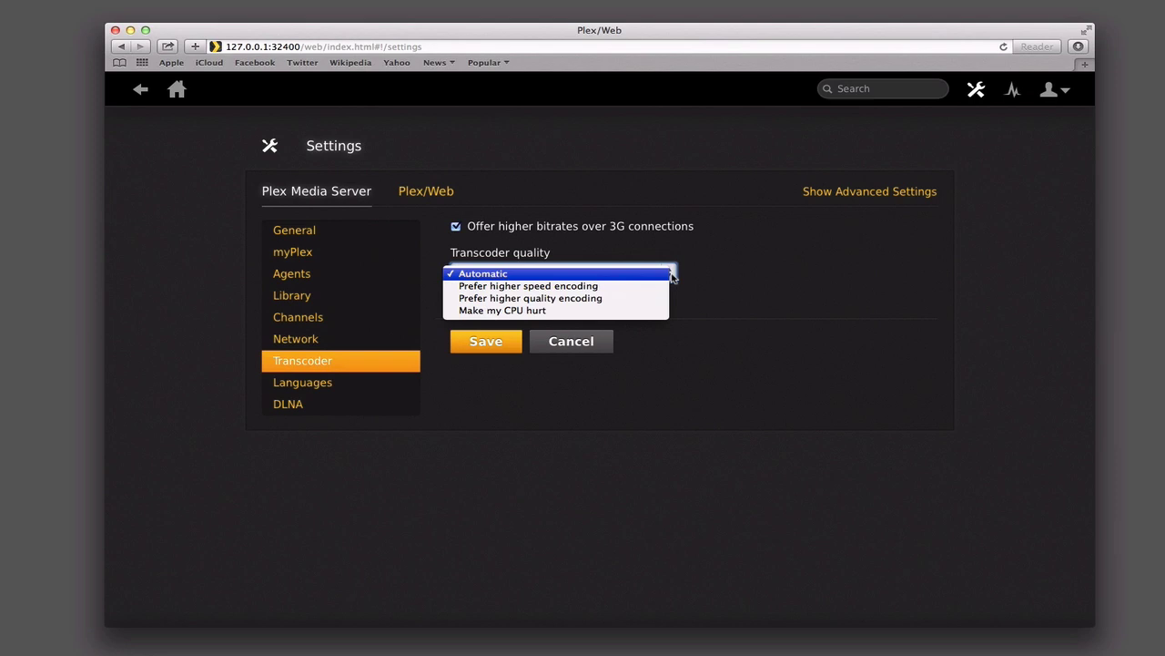
pyautogui.click(719, 277)
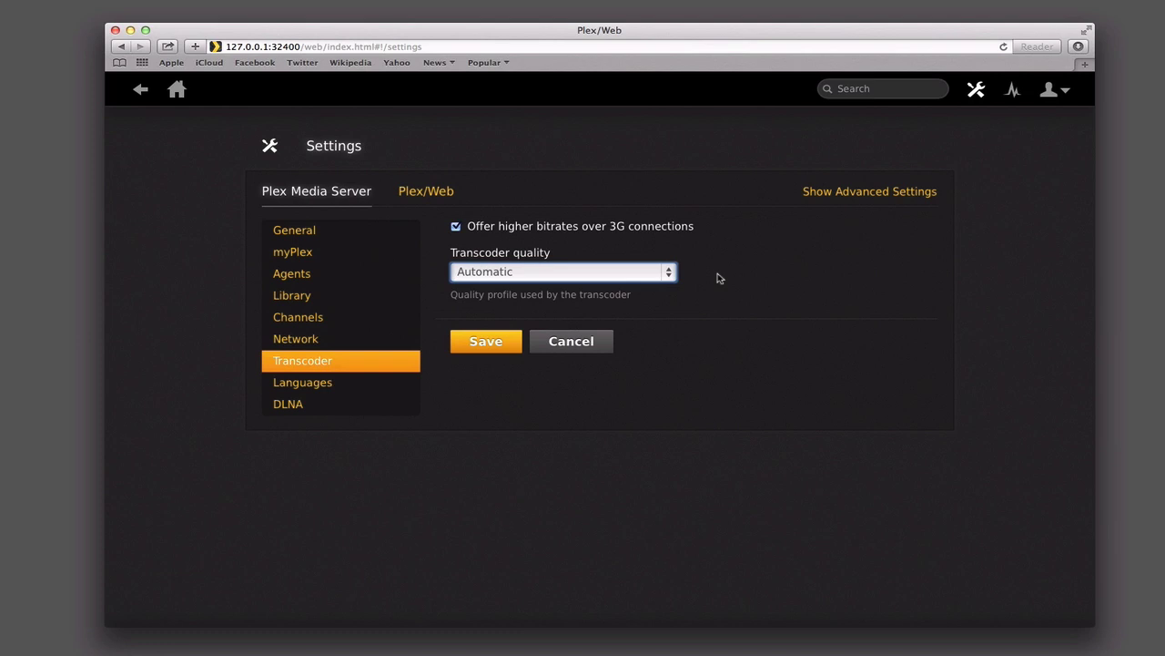
pyautogui.click(823, 194)
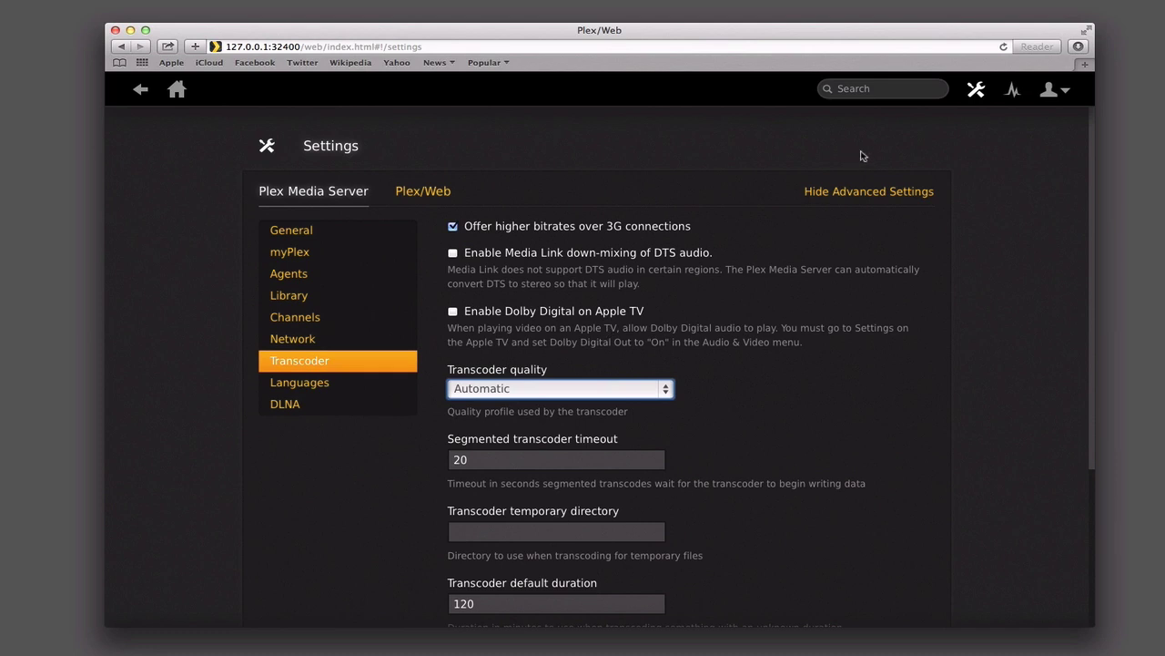
pyautogui.click(853, 193)
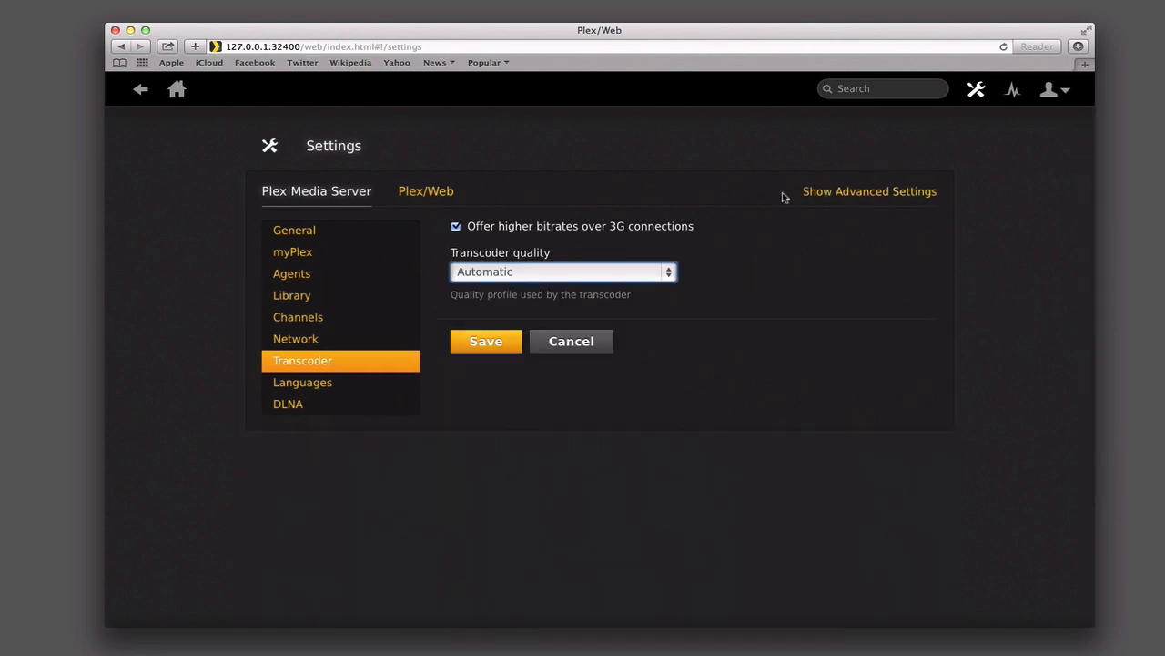
pyautogui.click(315, 386)
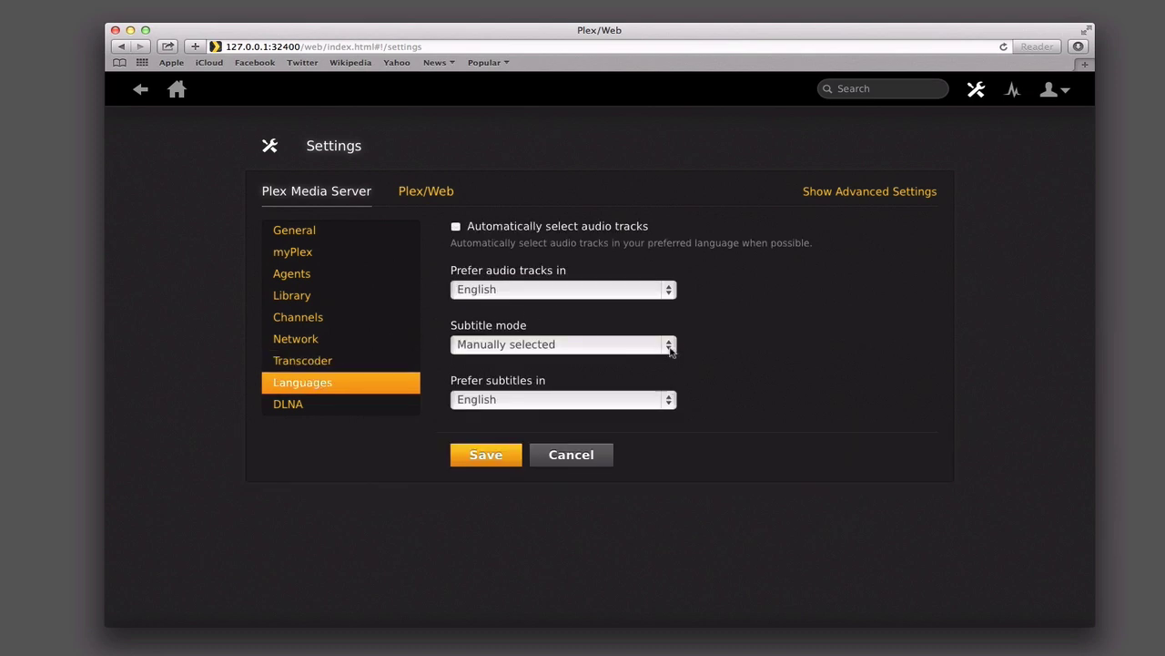
# Step: Go past the DLNA settings to the Plex/Web General page showing version 1.2.25 and English
pyautogui.click(294, 406)
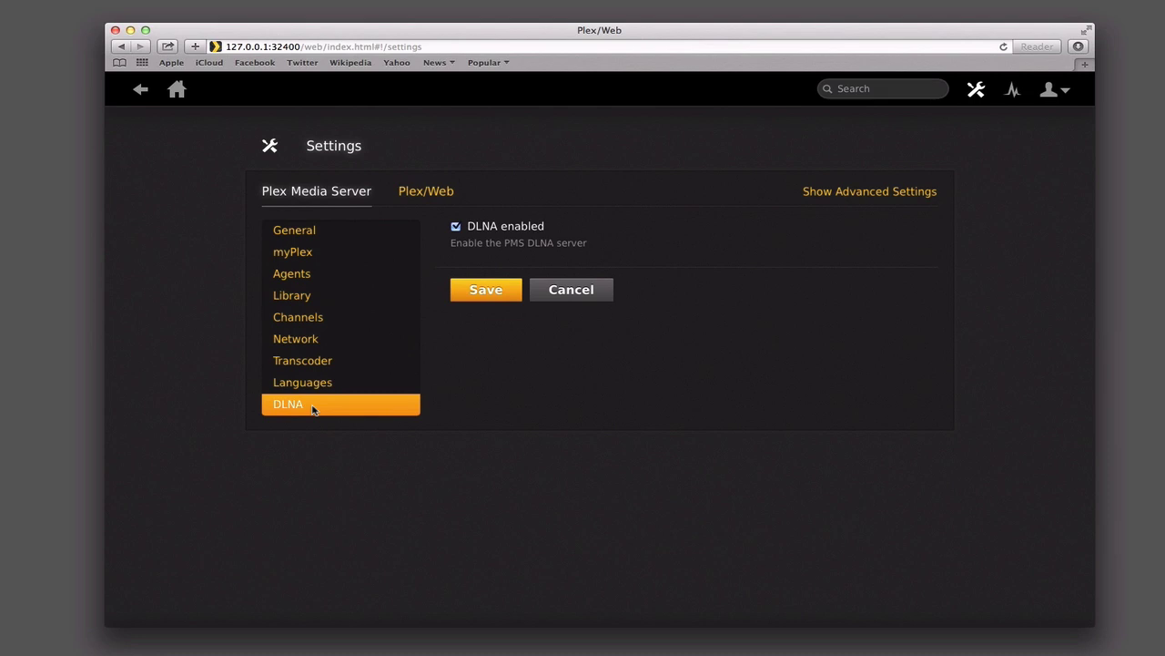
pyautogui.click(422, 196)
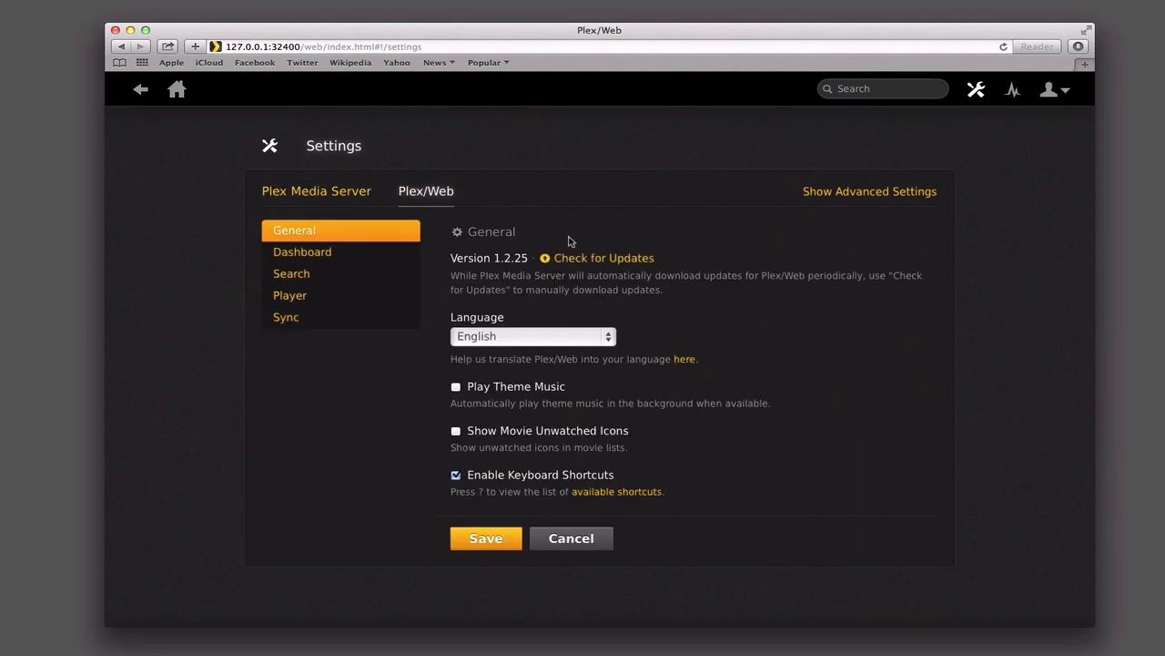
# Step: Enable Play Theme Music, glance at the advanced options, then view the Dashboard settings
pyautogui.click(457, 387)
pyautogui.click(855, 193)
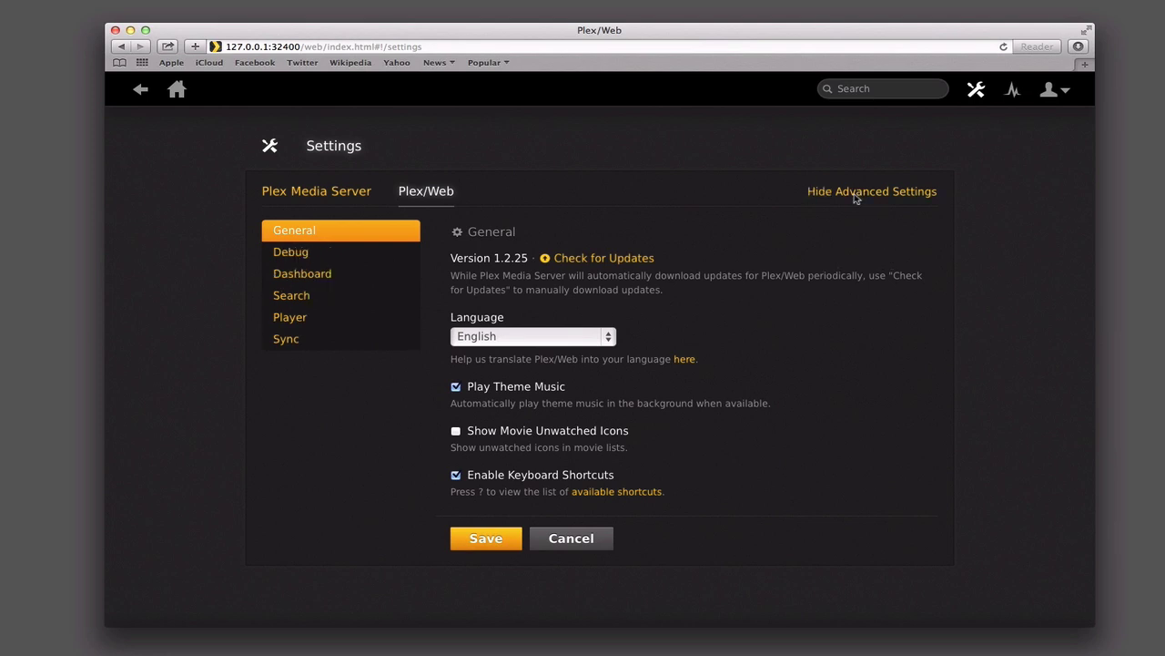
pyautogui.click(855, 199)
pyautogui.click(285, 260)
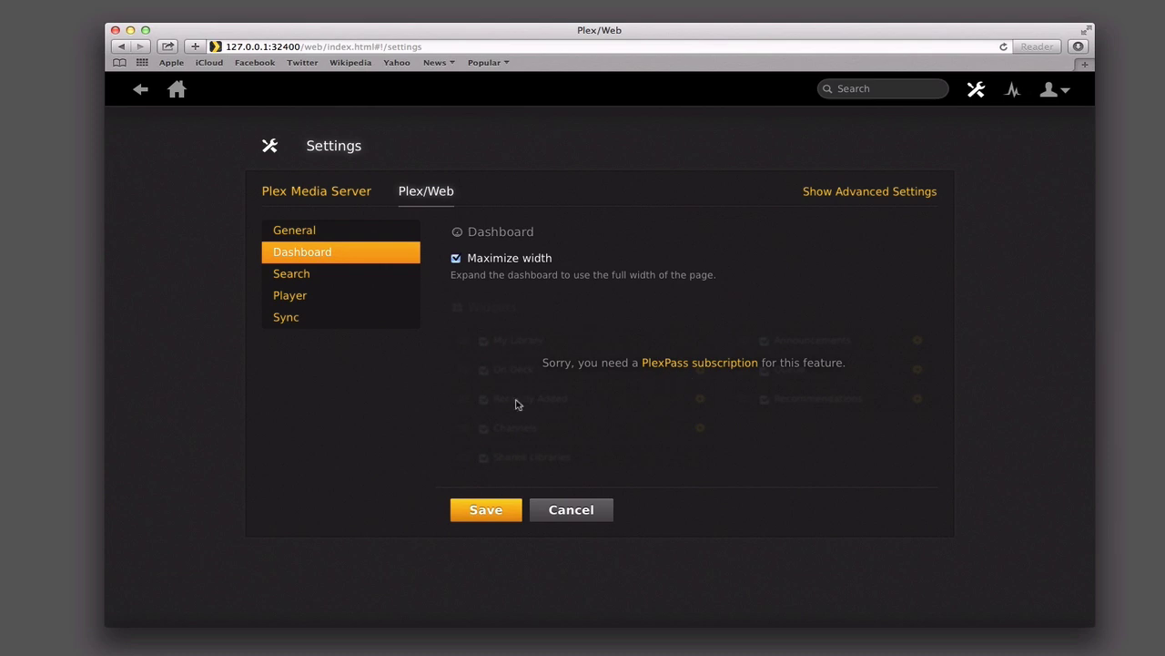
# Step: Check the Search settings, then review Player quality, keeping local at 3 Mbps, 720p
pyautogui.click(293, 277)
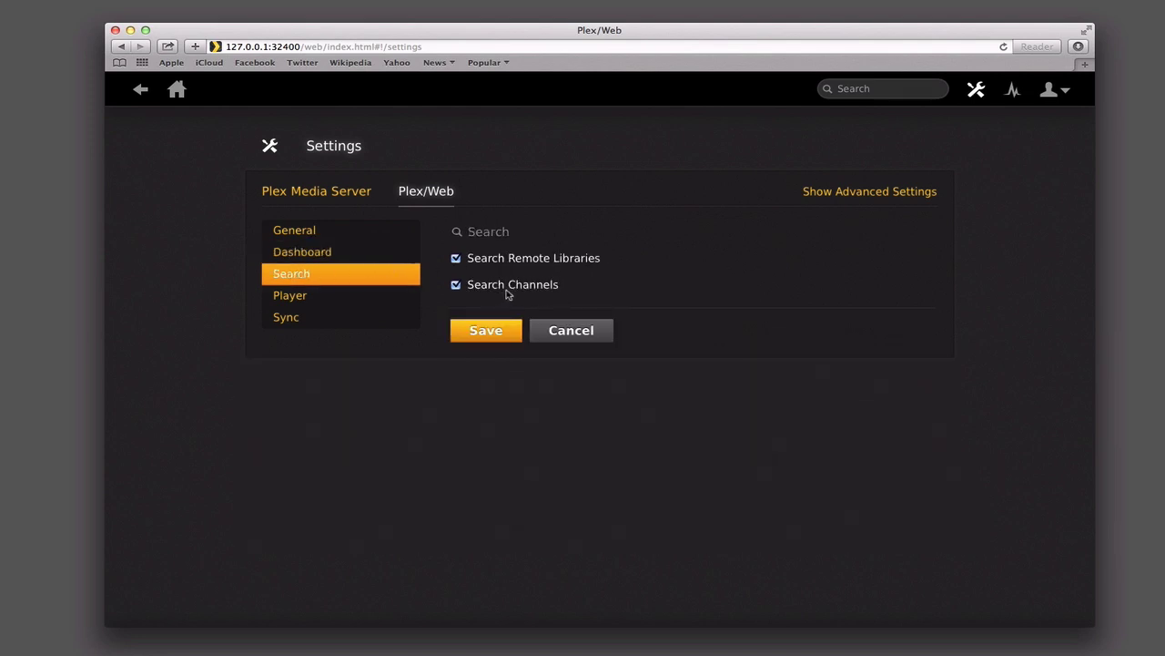
pyautogui.click(842, 193)
pyautogui.click(842, 193)
pyautogui.click(291, 293)
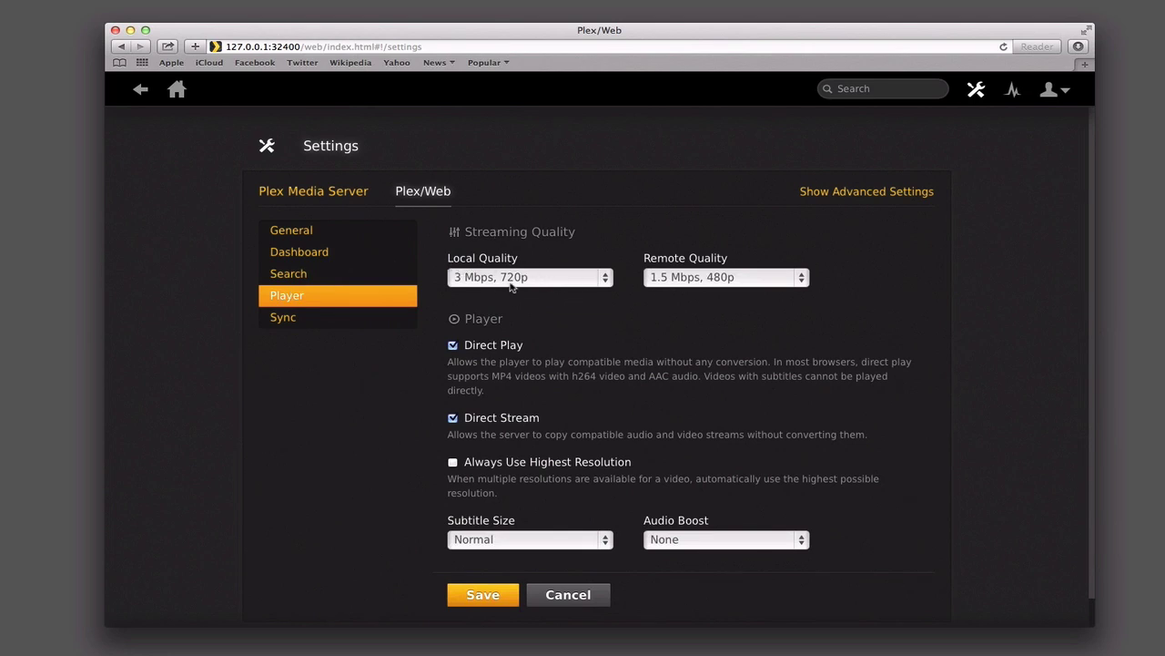
pyautogui.click(605, 278)
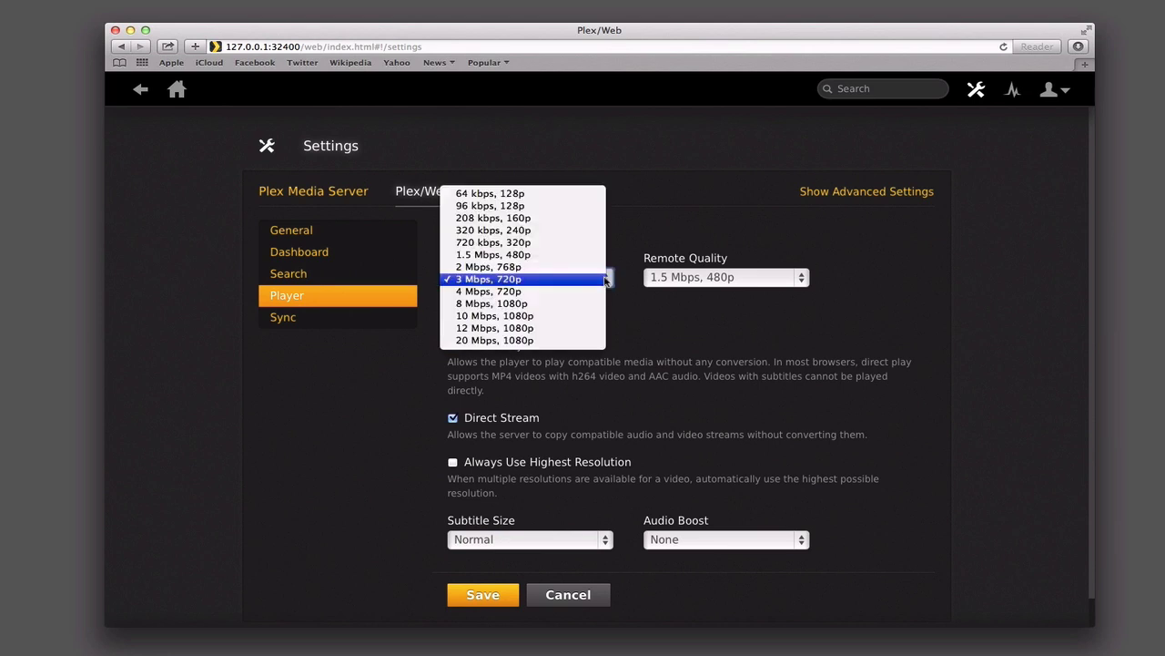
pyautogui.click(676, 320)
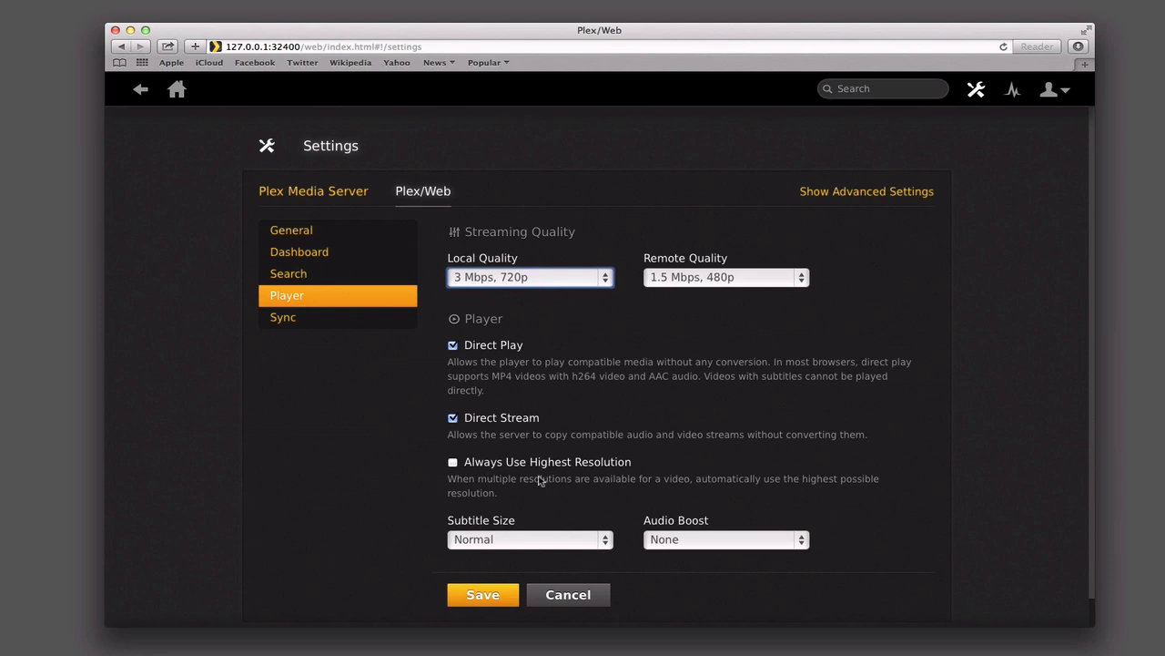
# Step: View the PlexPass-locked Sync settings for Video, Audio and Pictures quality
pyautogui.click(285, 319)
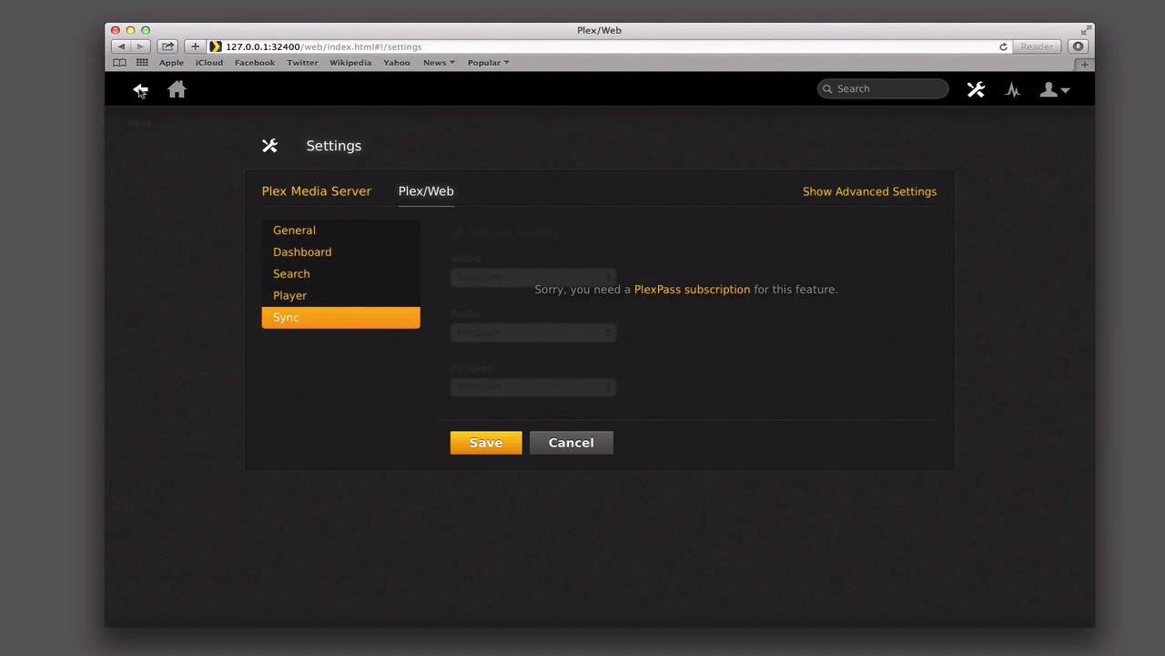
# Step: Go back to the home dashboard with My Library, Recently Added and Channels
pyautogui.click(177, 91)
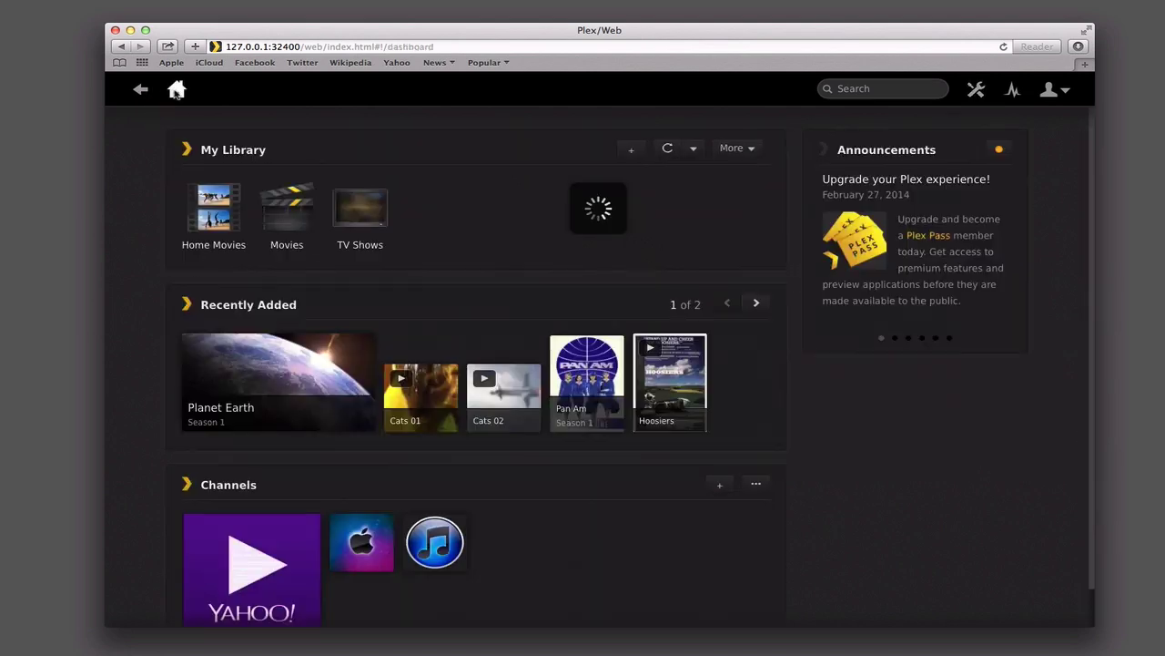